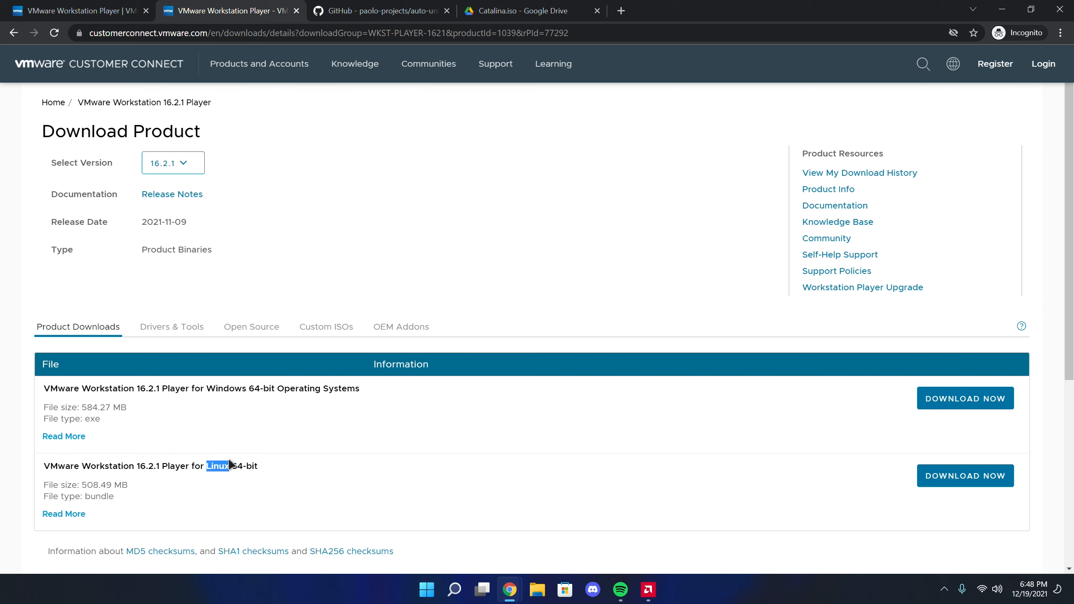
Download the VMware Workstation 16.2.1 Player installer for Windows 64-bit and save it to the Downloads folder
click(254, 388)
click(952, 399)
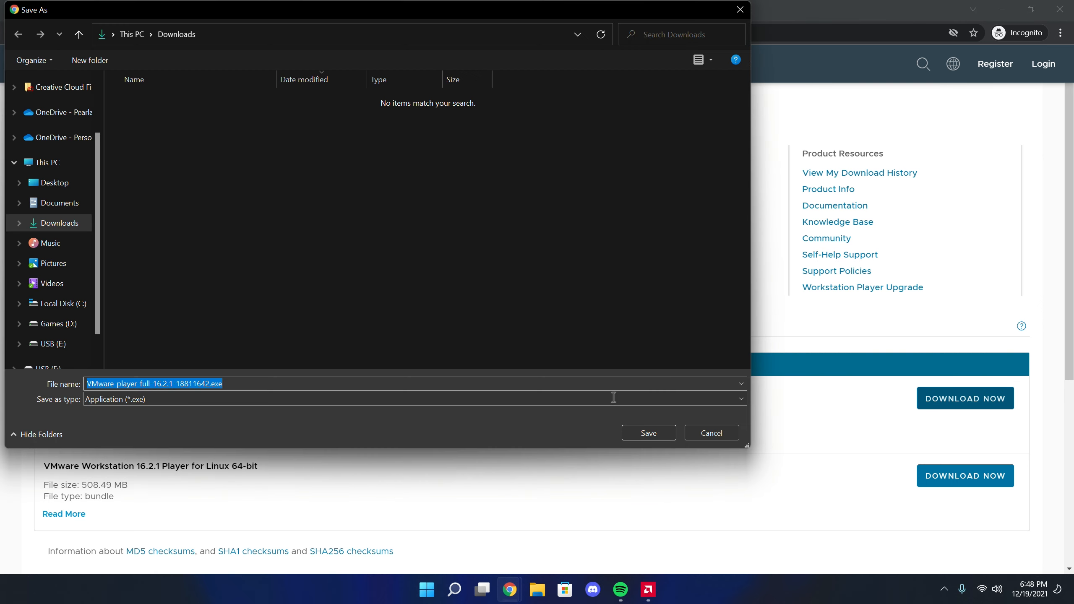
click(647, 434)
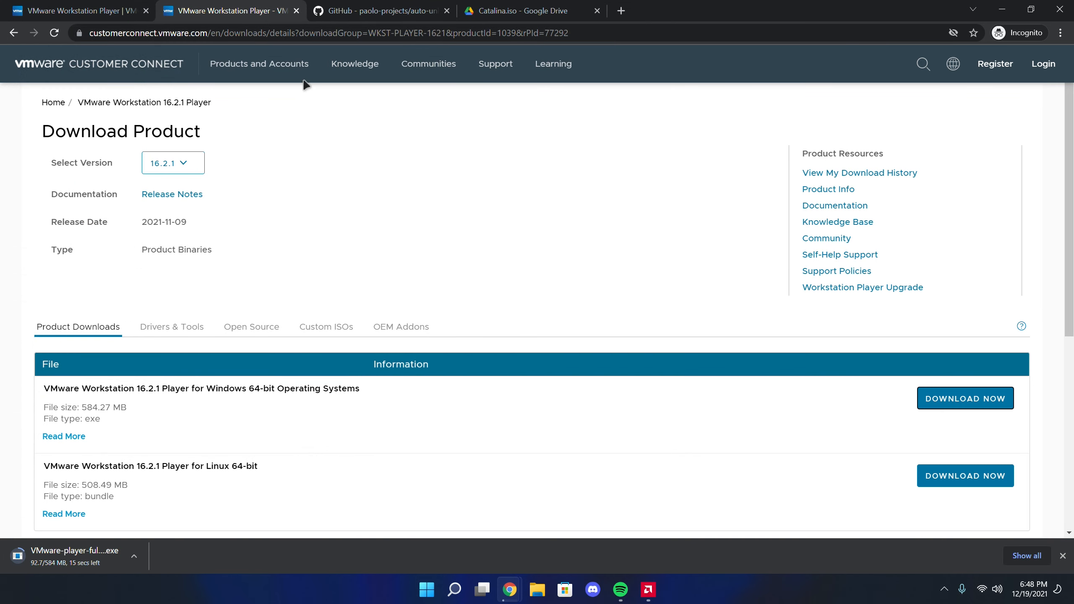
Download Unlocker-x64.zip from the Auto-Unlocker v1.1.3 release on the GitHub page and save it to Downloads
click(361, 14)
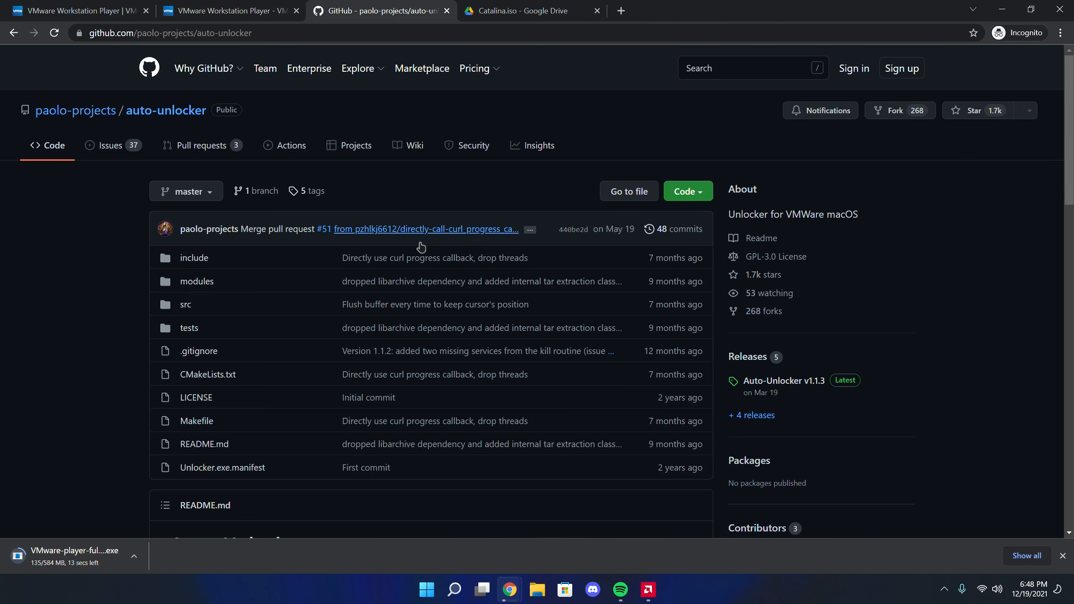
click(790, 383)
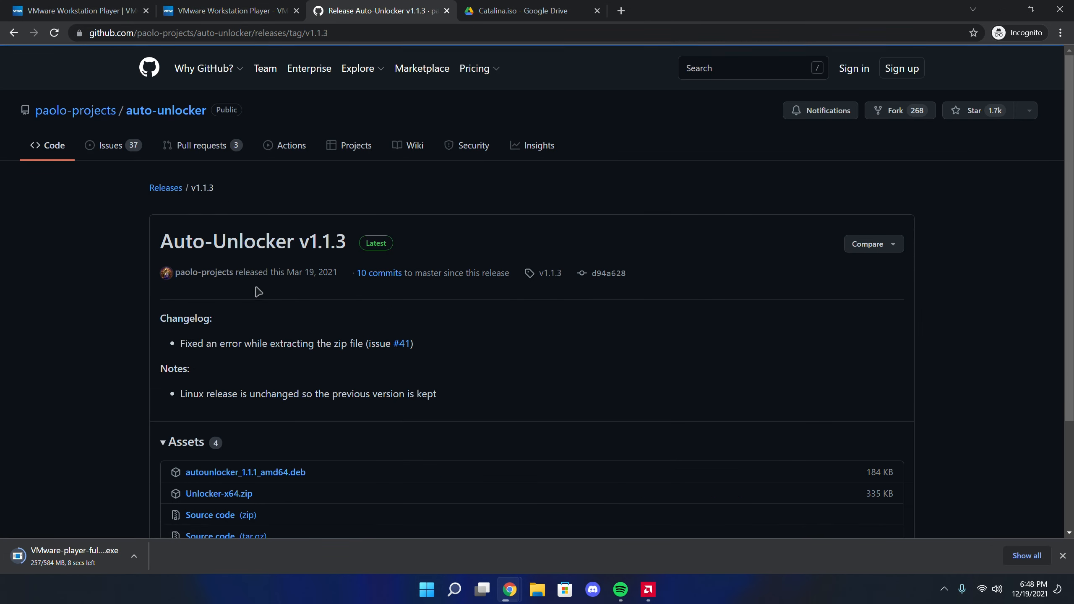
drag(165, 236, 367, 242)
click(332, 243)
scroll(360, 266, down, 3)
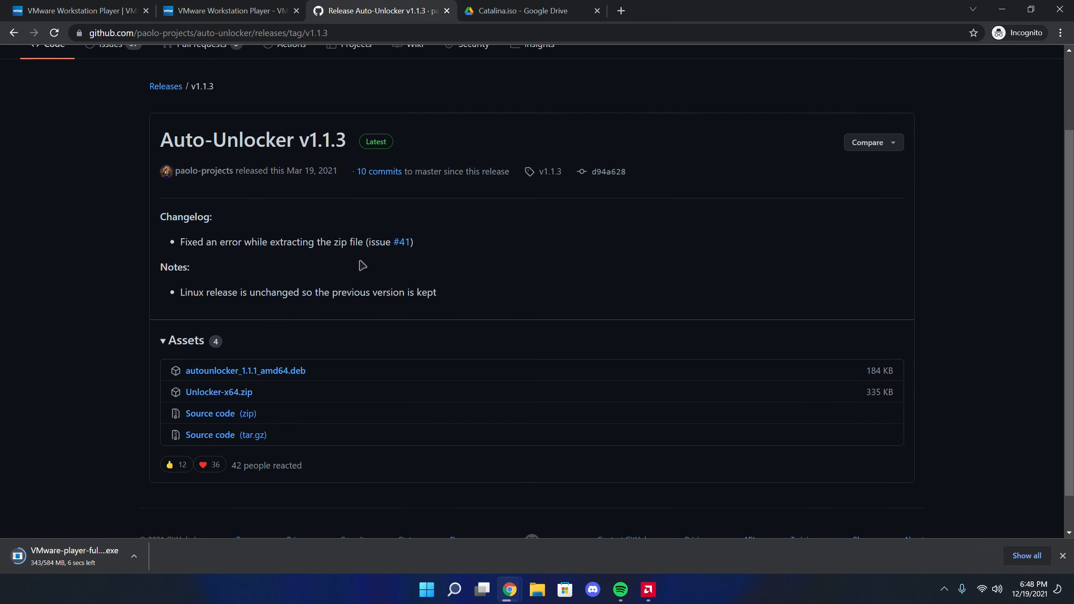
click(230, 351)
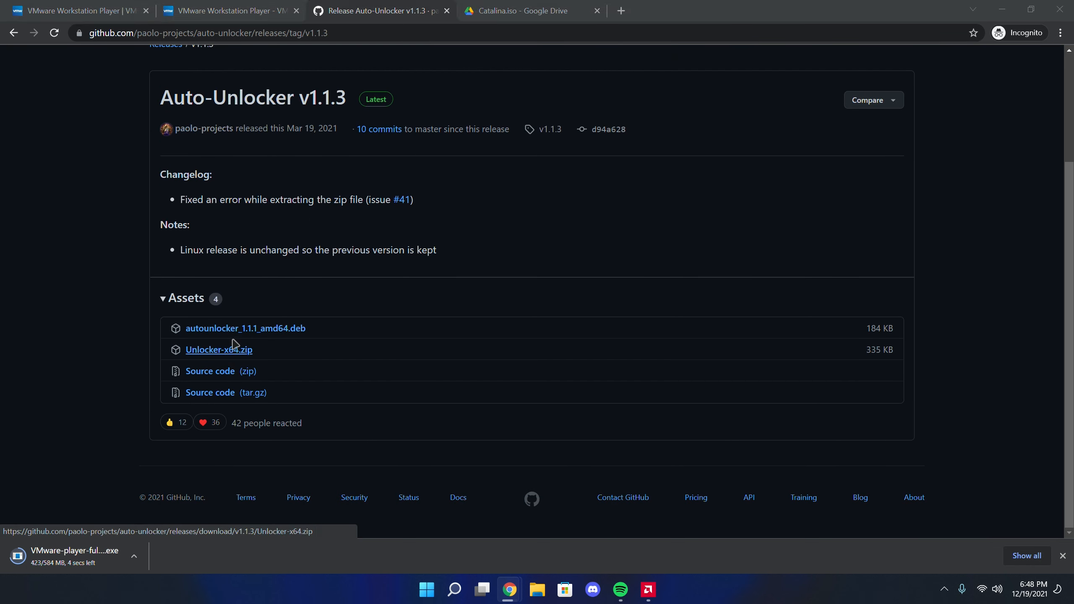
click(644, 434)
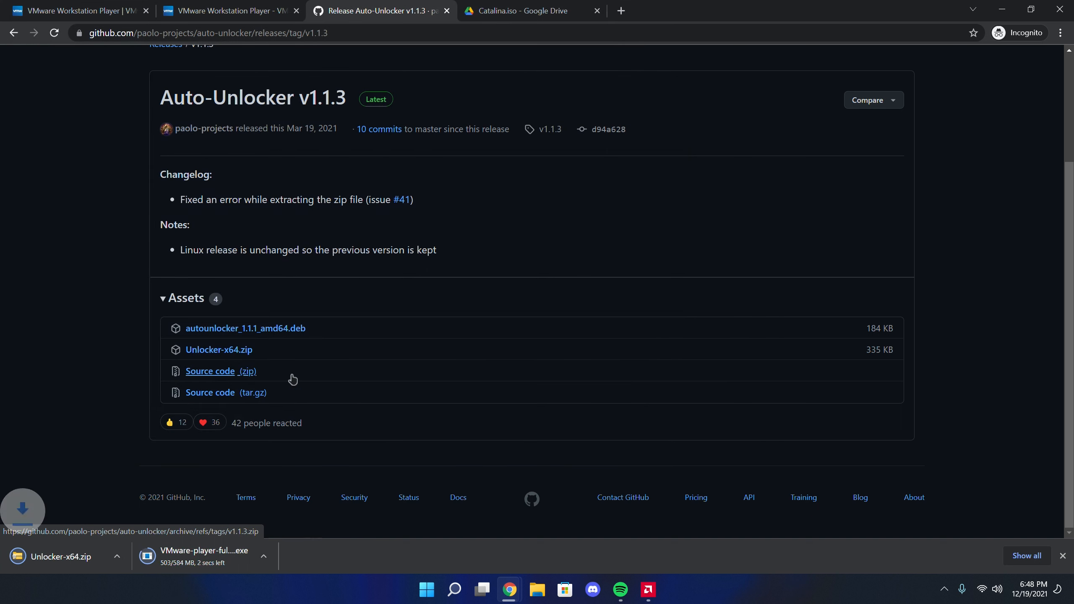
Bring up the Catalina.iso download page briefly, and run the downloaded VMware Player installer, allowing it to make changes to the device
click(512, 11)
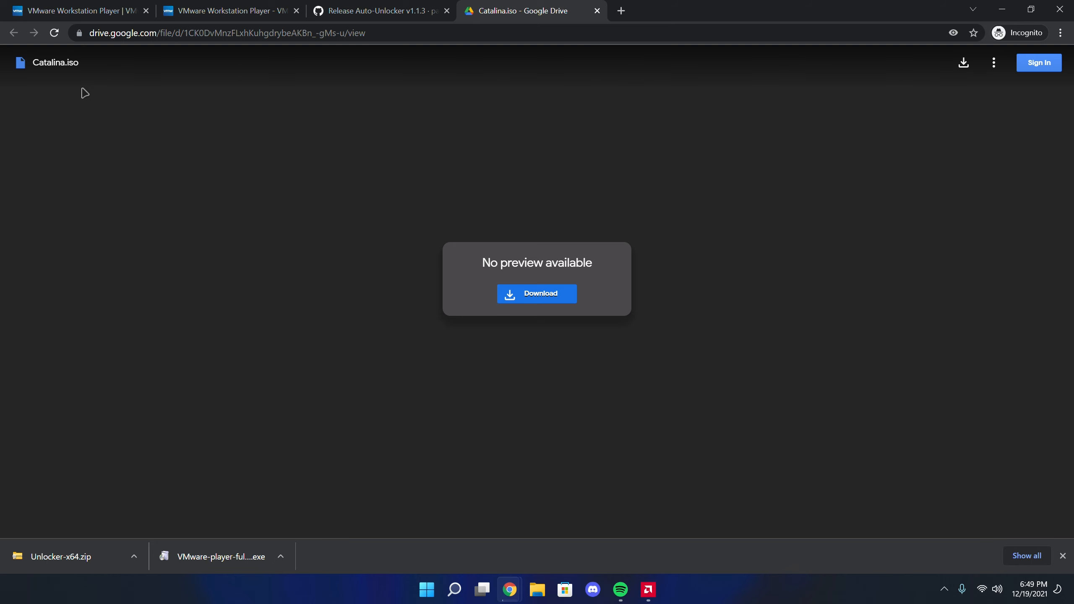
click(76, 16)
click(204, 554)
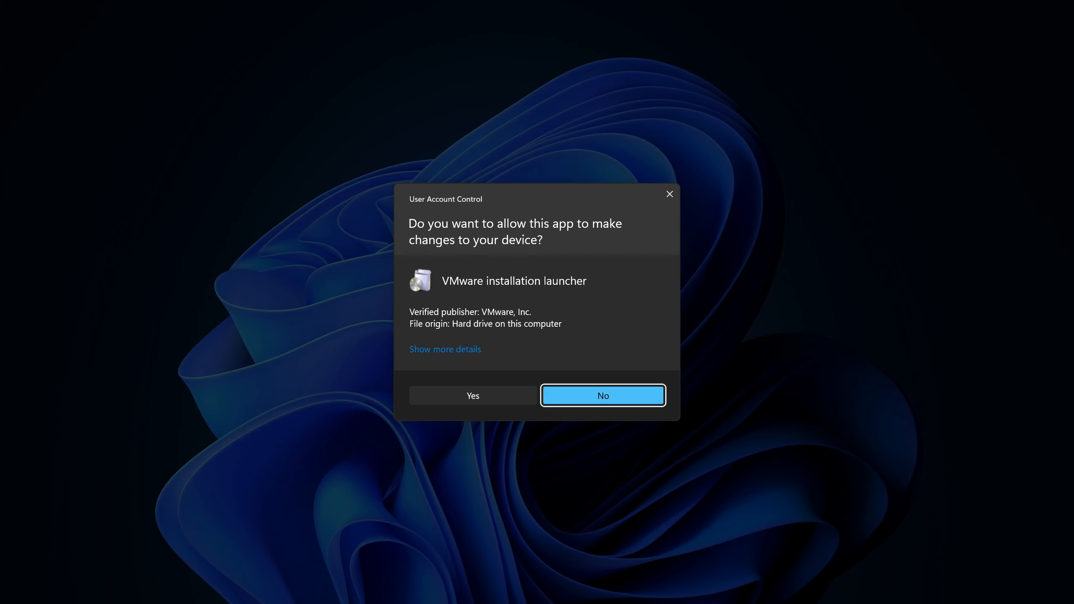
click(474, 397)
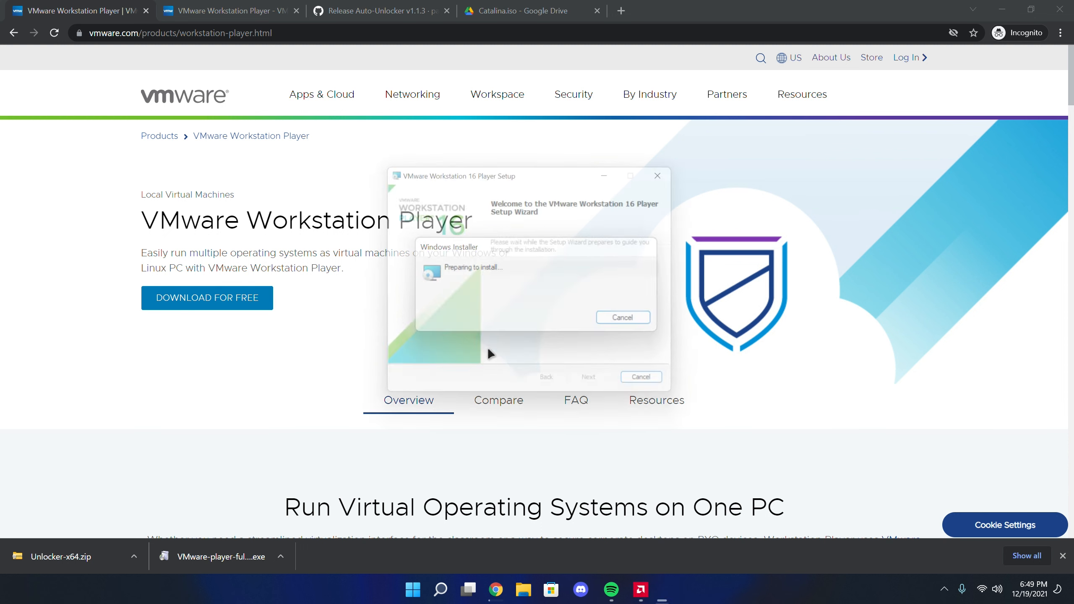
Accept the license agreement in the VMware Player setup and keep the default install location and custom setup options
click(587, 390)
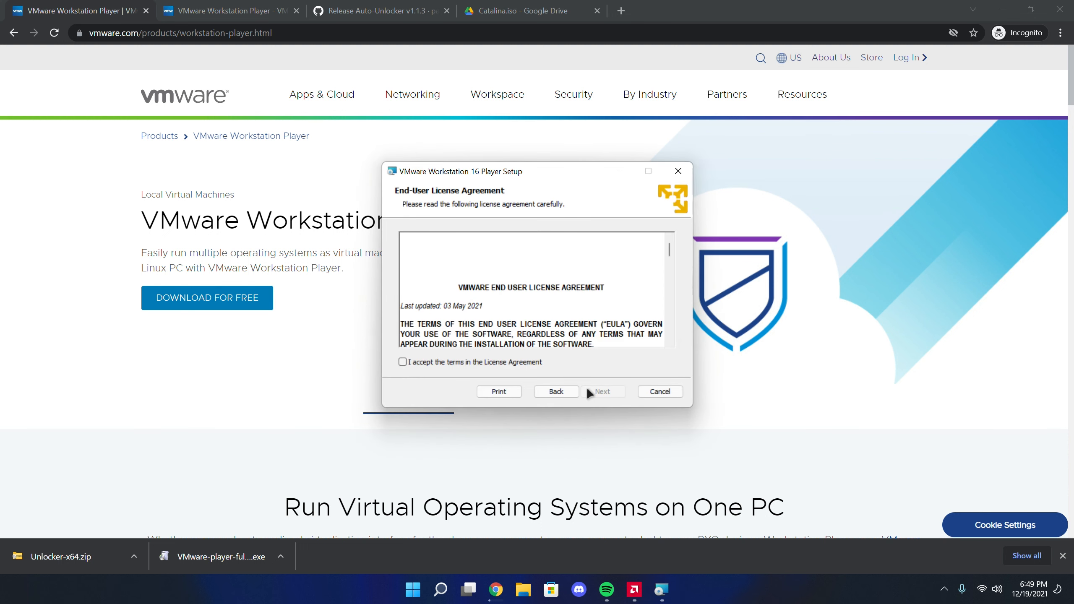
click(524, 362)
click(602, 389)
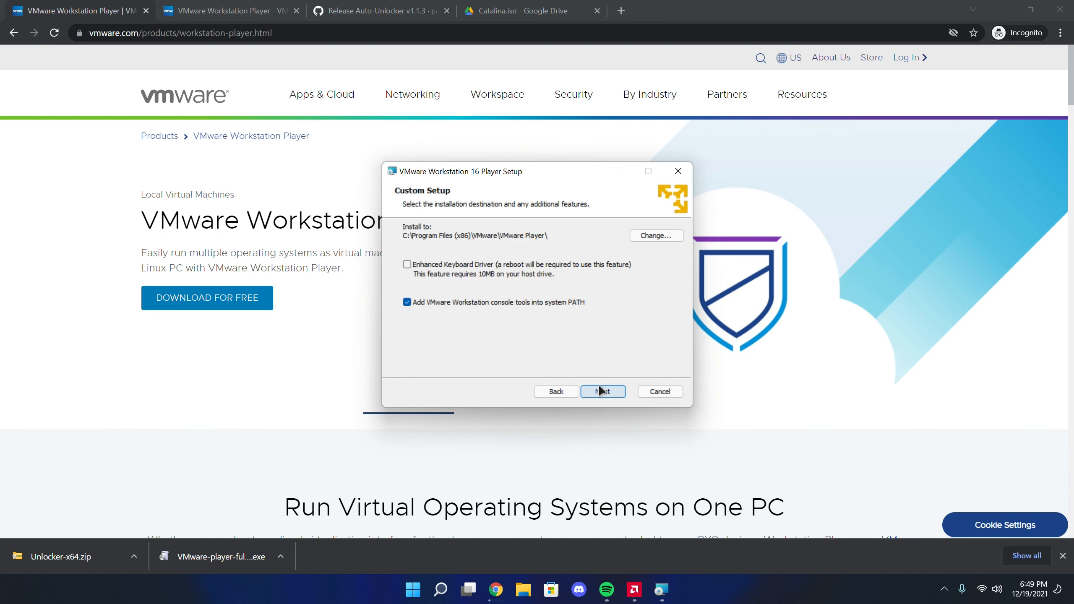
click(611, 398)
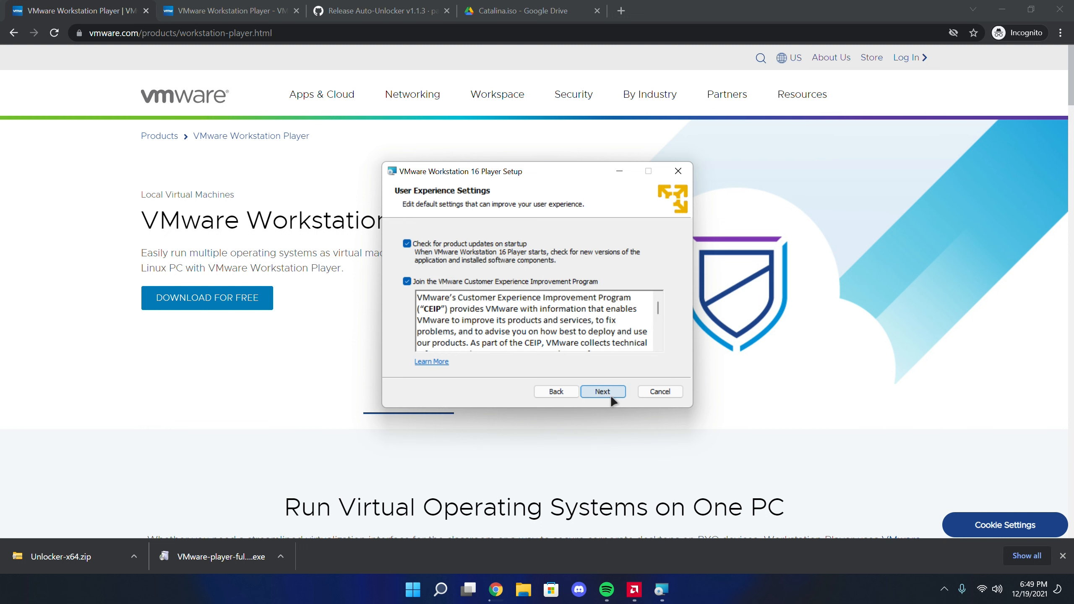
Turn off startup update checks and the Customer Experience Improvement Program, and complete the VMware Player installation with both shortcuts kept
click(495, 281)
click(477, 245)
click(611, 390)
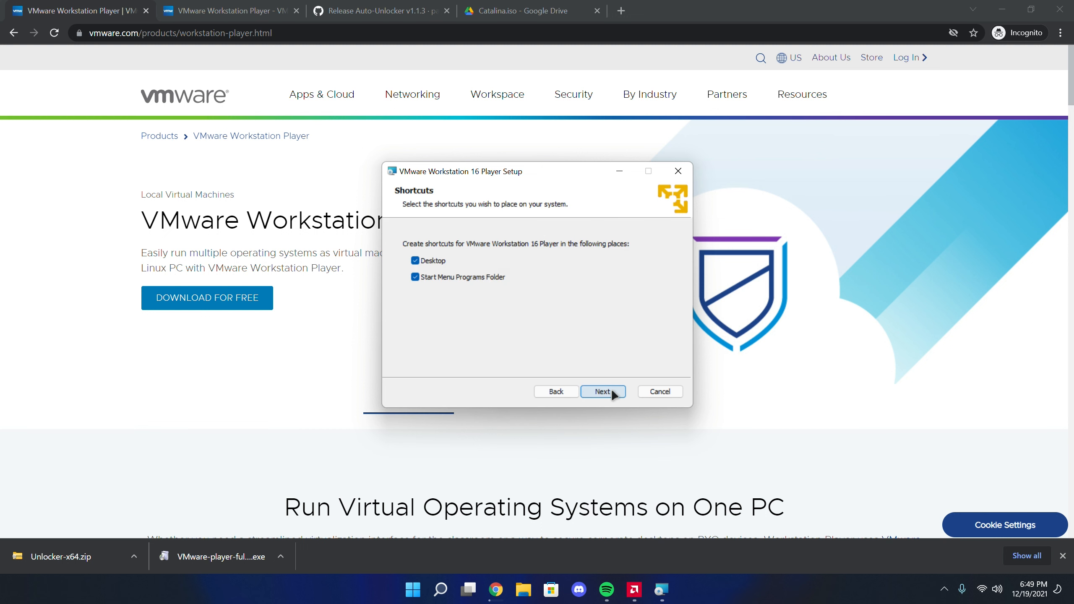
click(618, 391)
click(595, 388)
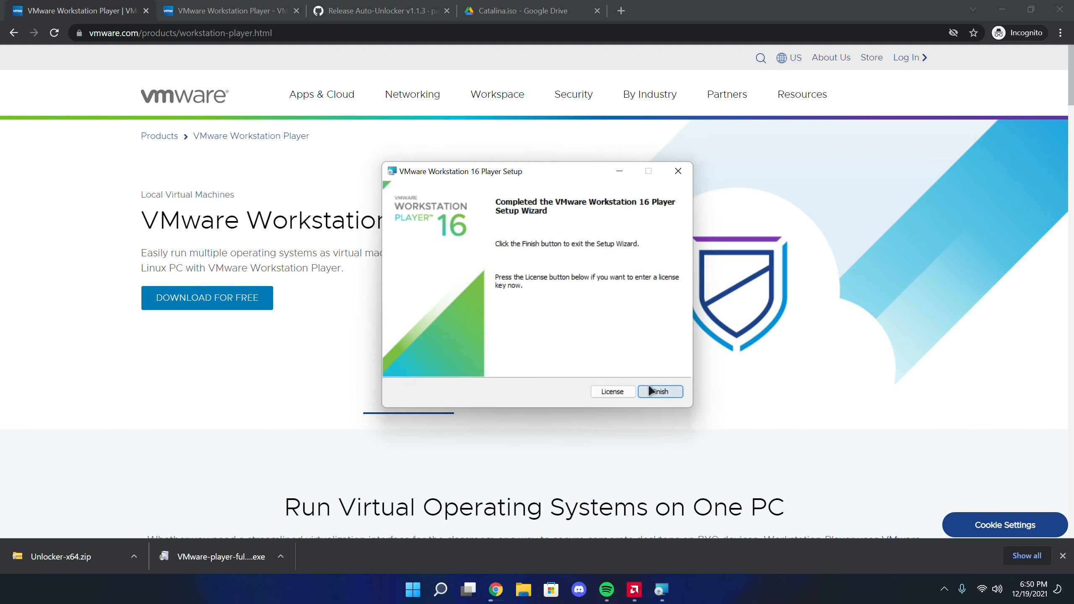
click(660, 391)
Extract all files from Unlocker-x64.zip into its own folder in Downloads
click(93, 558)
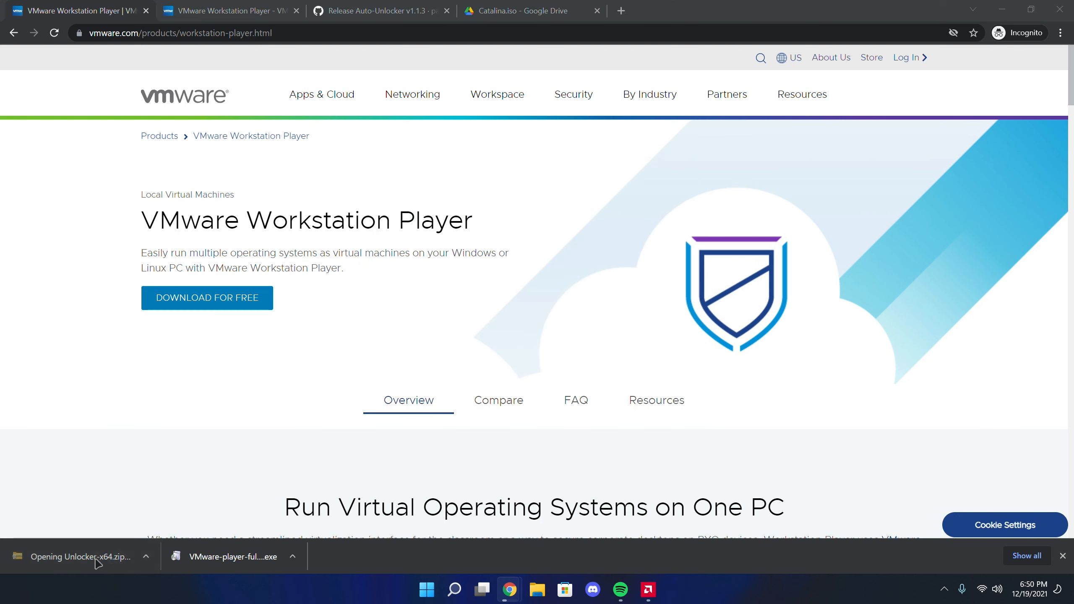
click(378, 236)
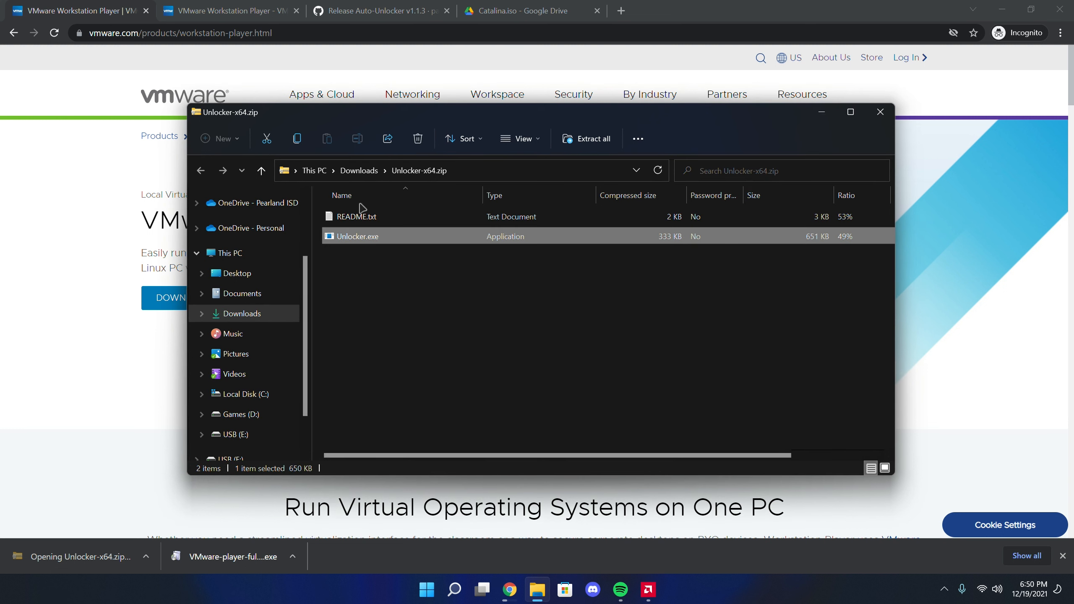
click(359, 170)
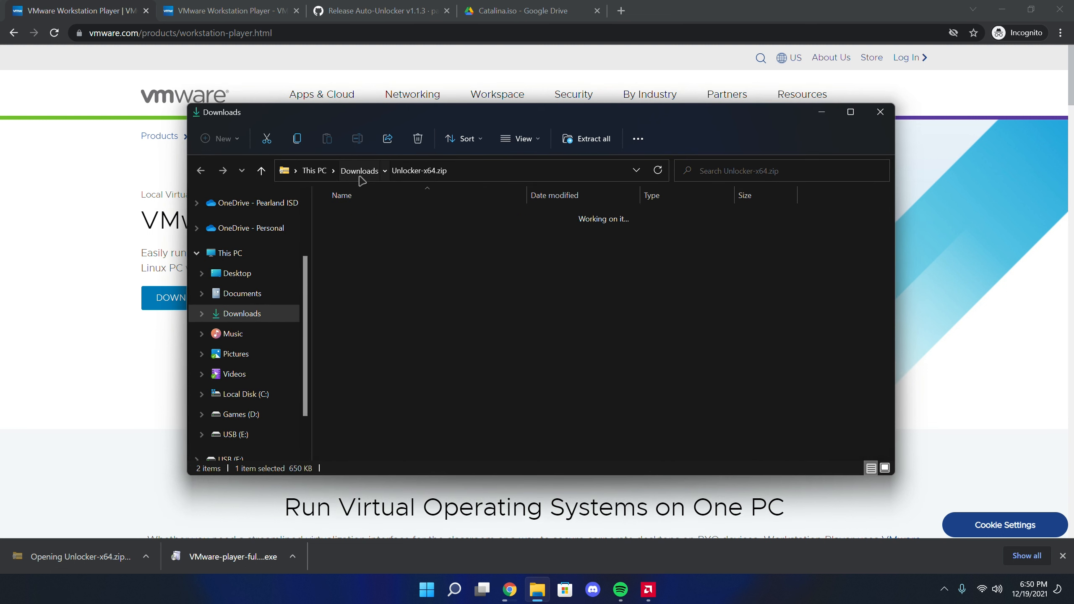
click(593, 145)
click(644, 423)
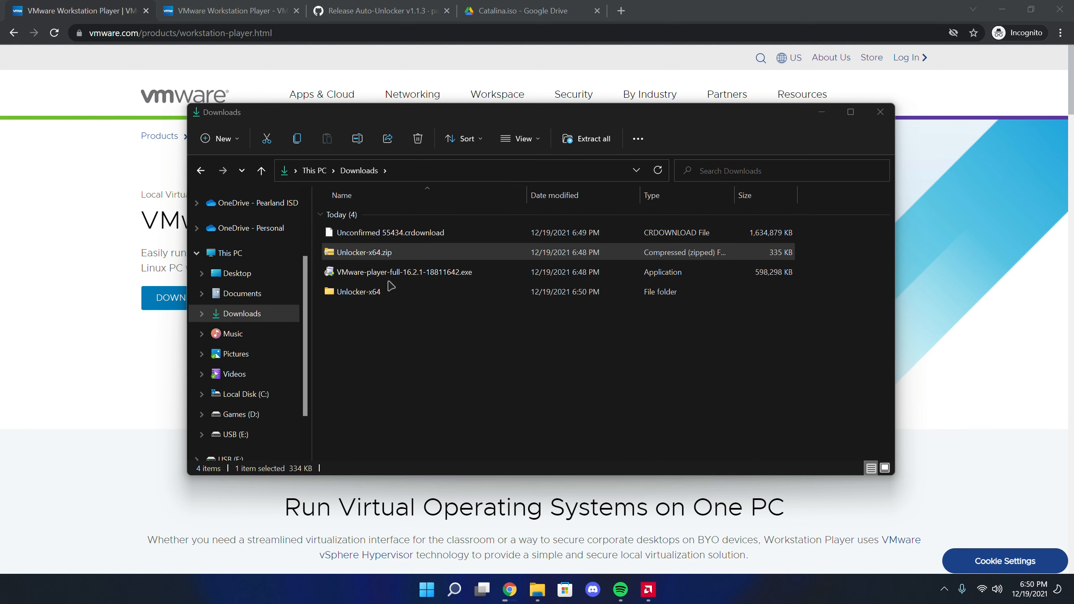
Delete Unlocker-x64.zip and the VMware Player installer from the Downloads folder
click(418, 138)
click(393, 252)
click(418, 138)
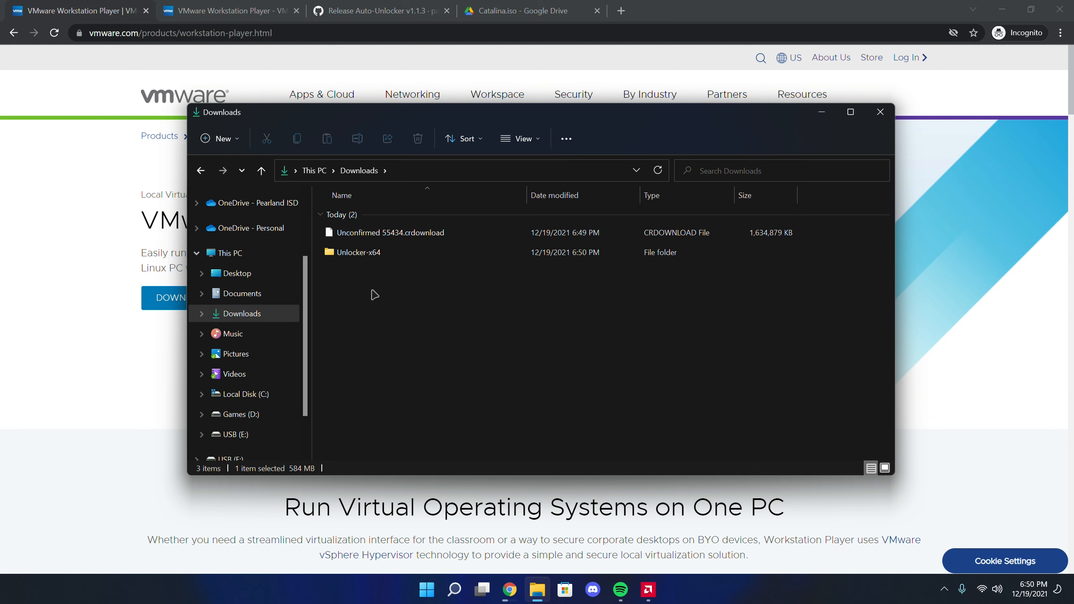
Run Unlocker.exe from the extracted Unlocker-x64 folder with permission granted, and quit it once patching is done
double_click(383, 254)
double_click(377, 238)
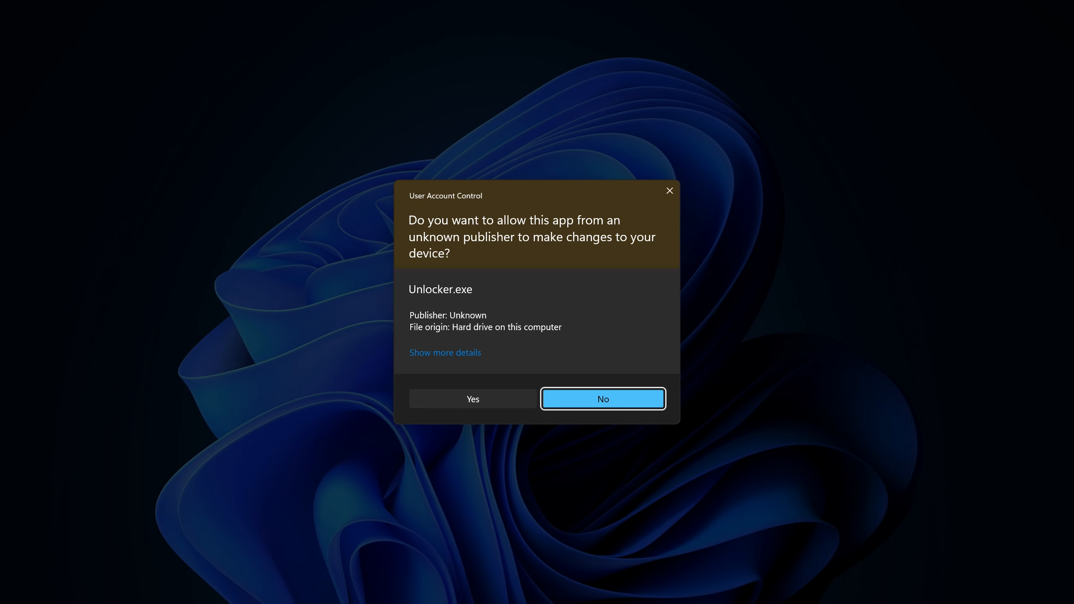
click(490, 399)
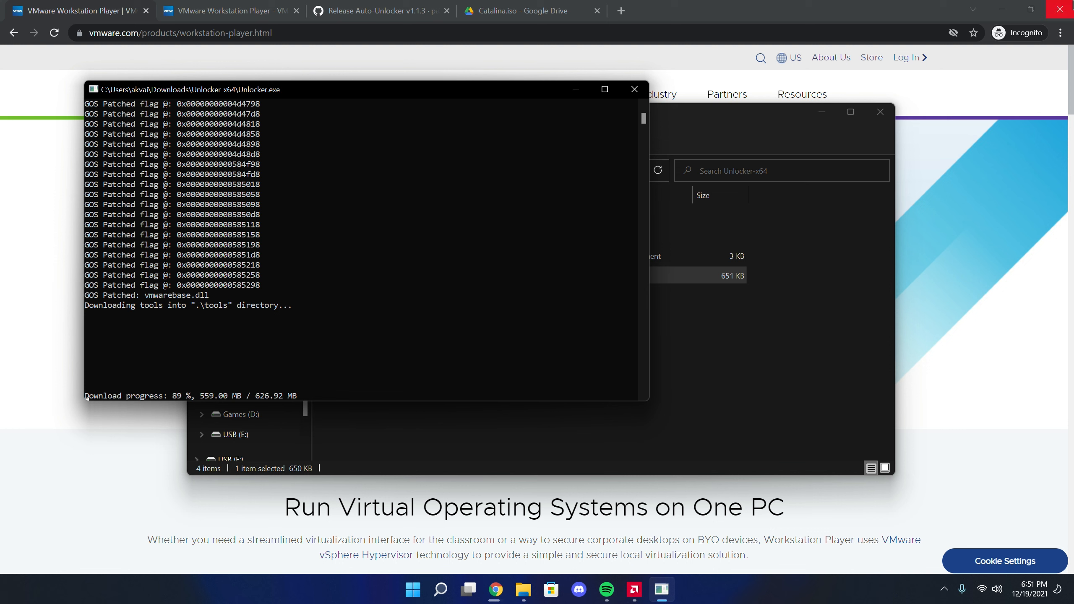
key(Return)
click(461, 374)
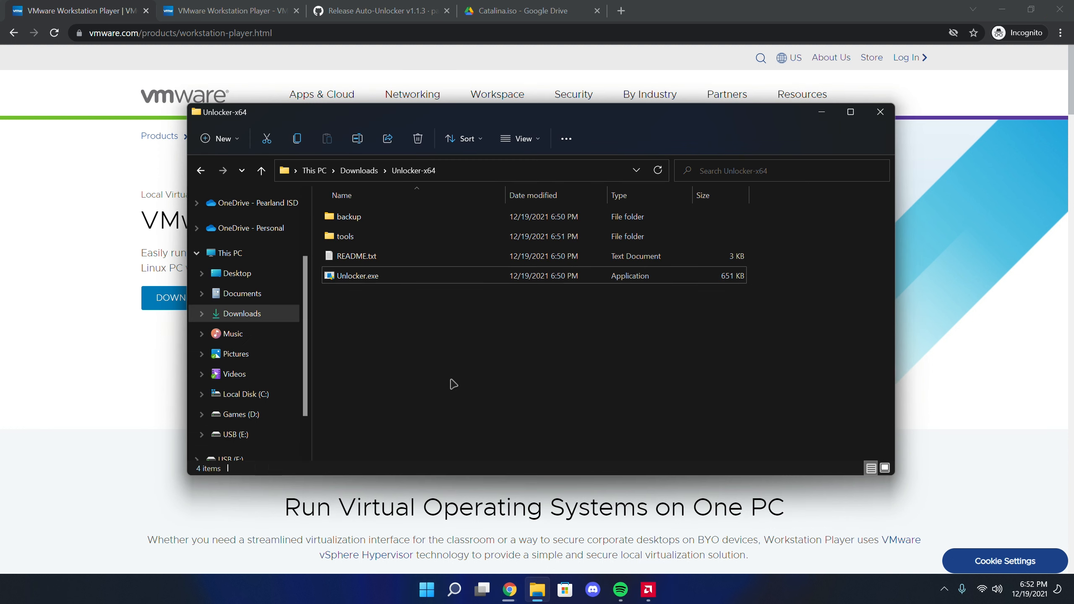
Create a new folder named "macOS VM" in the Downloads folder
click(360, 171)
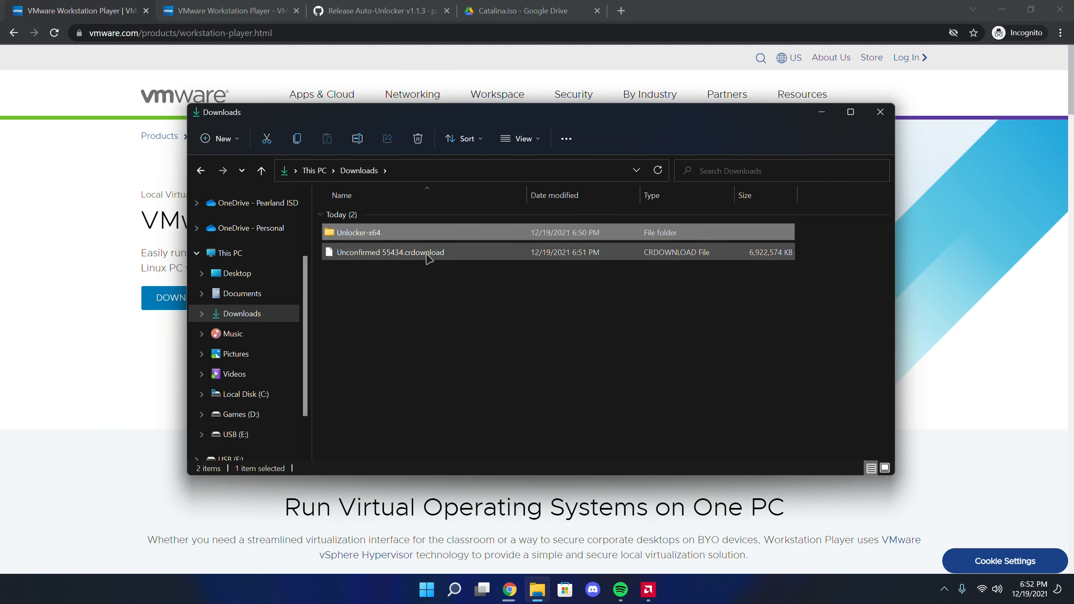
click(432, 292)
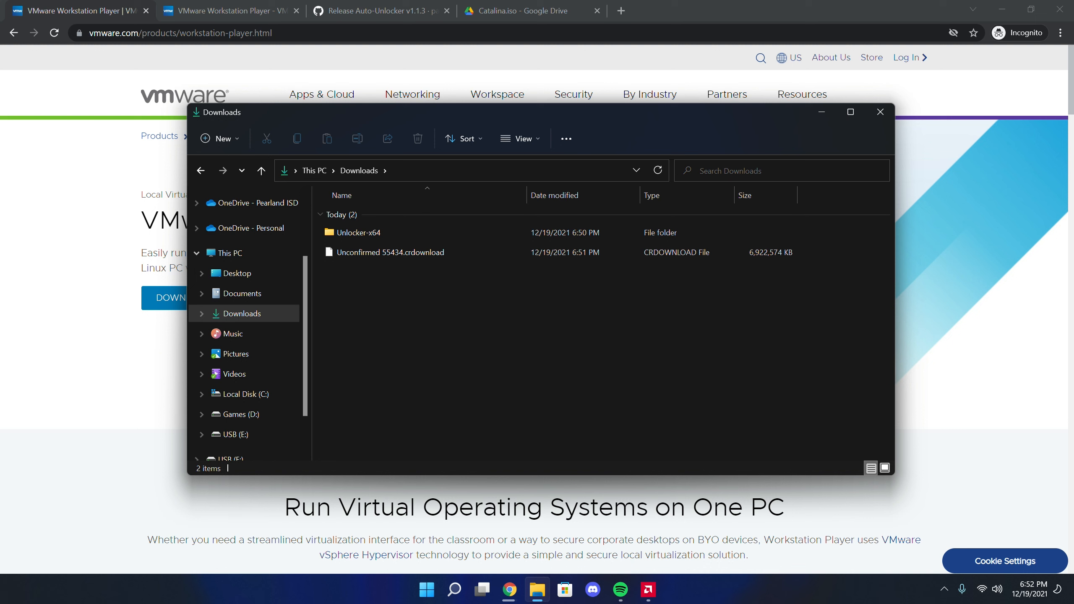
right_click(378, 274)
mouse_move(483, 373)
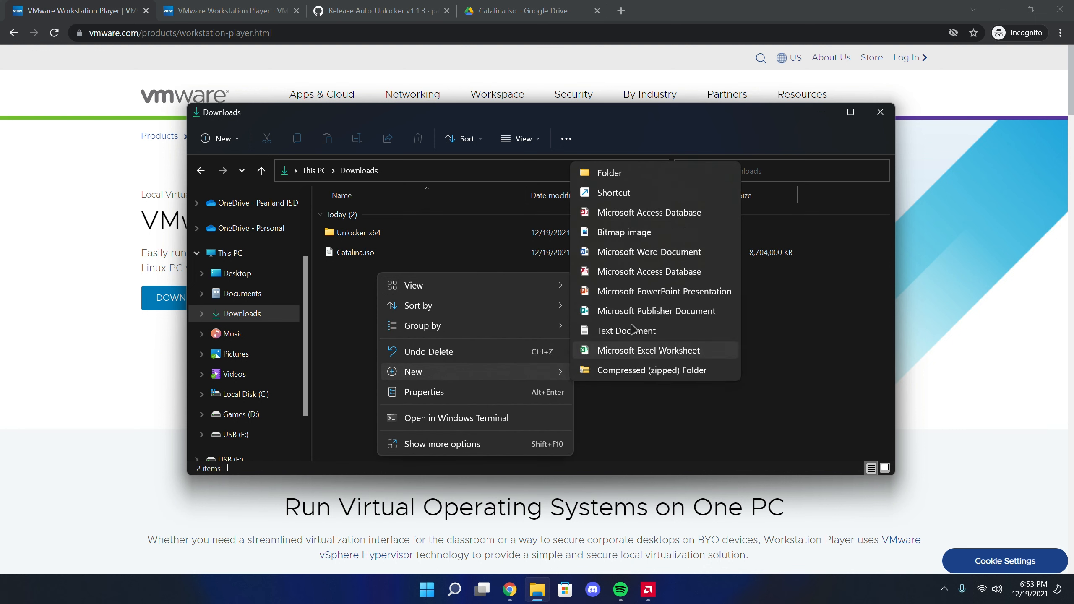
click(618, 177)
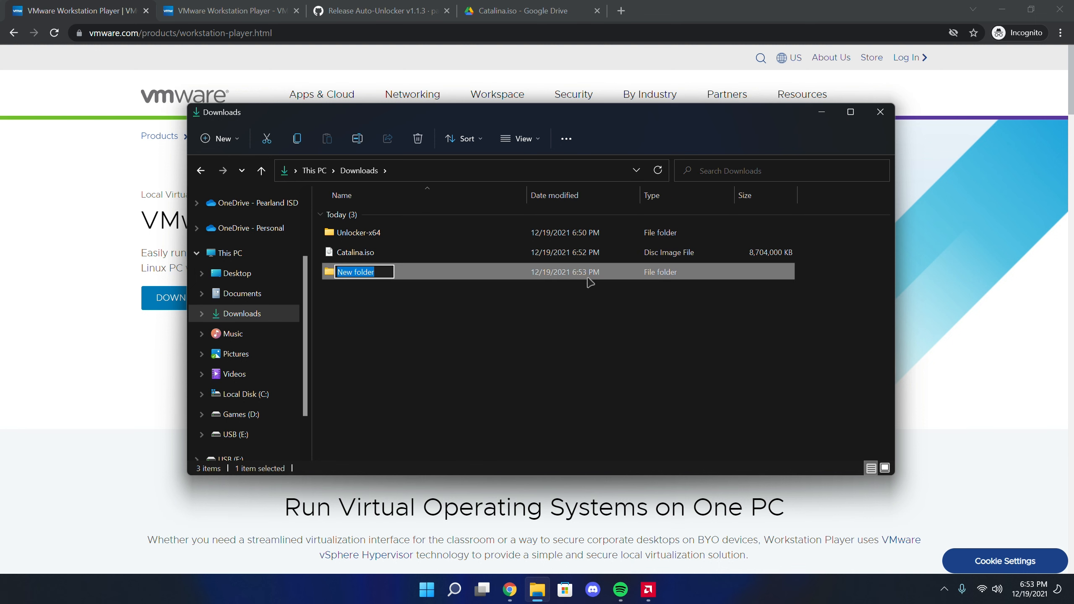
text(macOS VM)
key(Return)
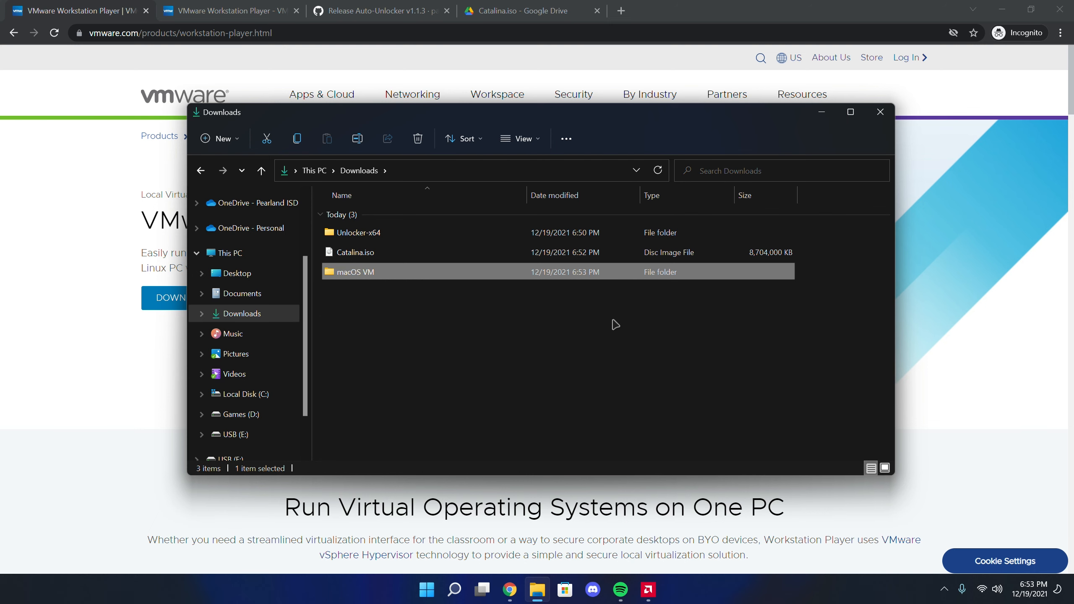
drag(601, 320, 548, 344)
Launch VMware Workstation 16 Player, minimize the browser and close the Downloads window
key(super)
text(vmware Workstation 16 Player)
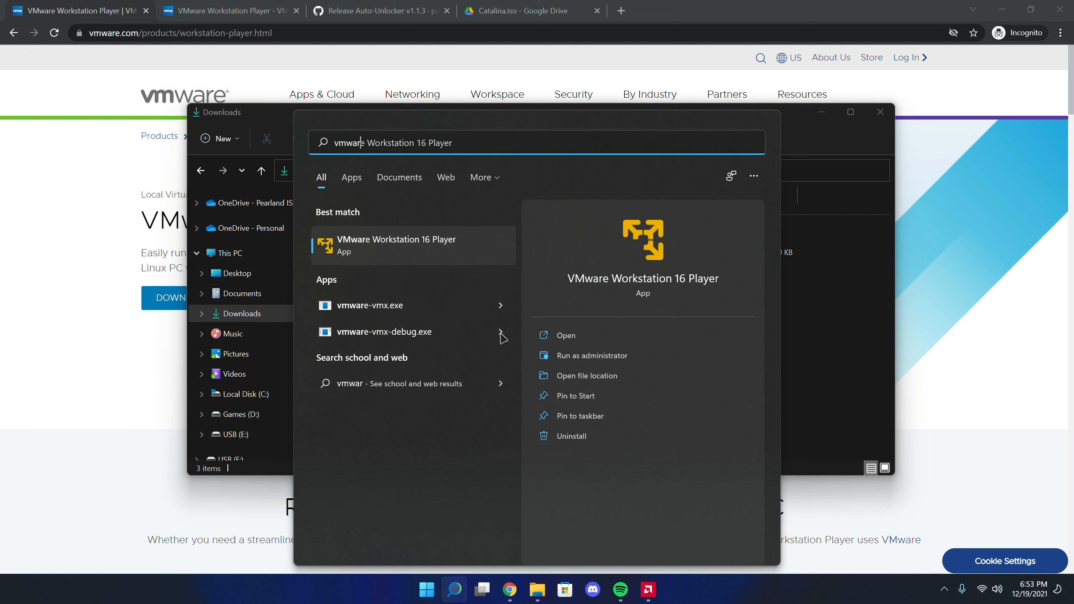
key(Return)
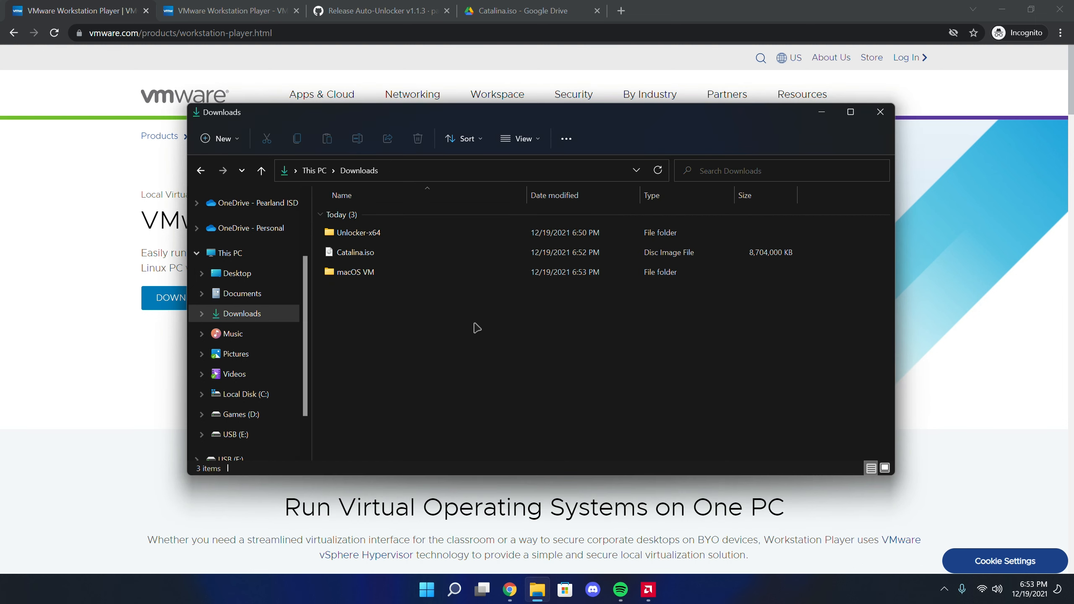
click(1003, 9)
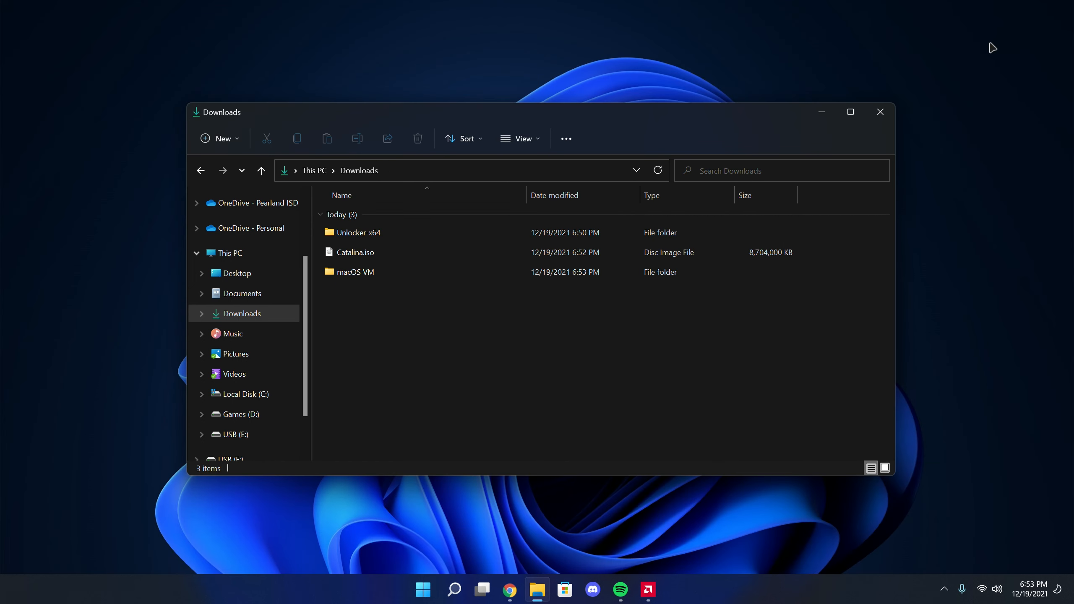
click(876, 116)
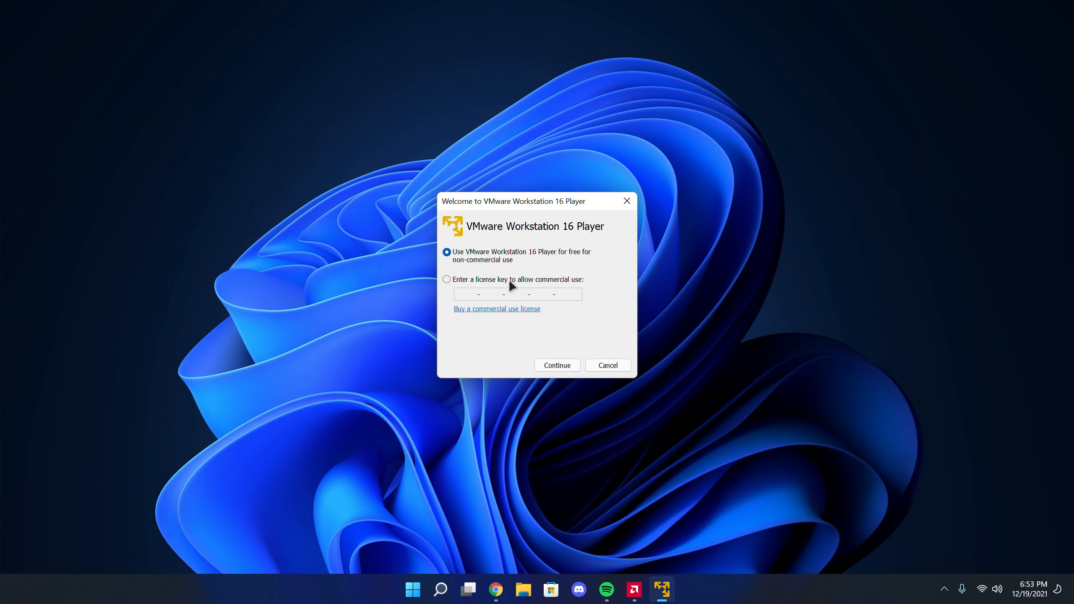
Choose to use VMware Workstation 16 Player for free for non-commercial use and continue to its home screen
click(508, 264)
click(557, 363)
click(557, 365)
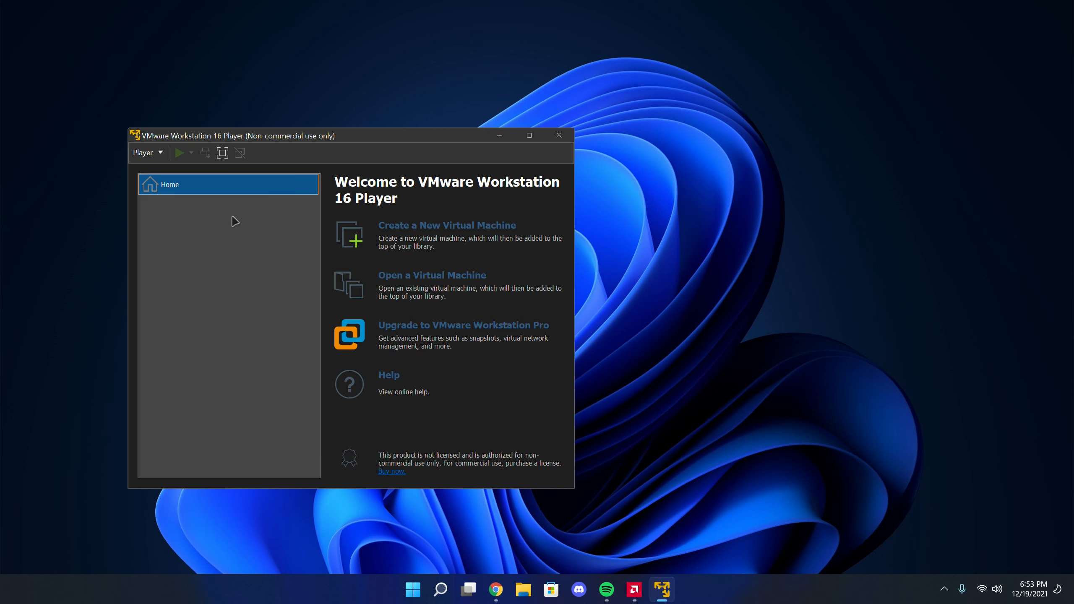
Start a new virtual machine using Catalina.iso from the Downloads folder as the installer disc image and continue
click(438, 228)
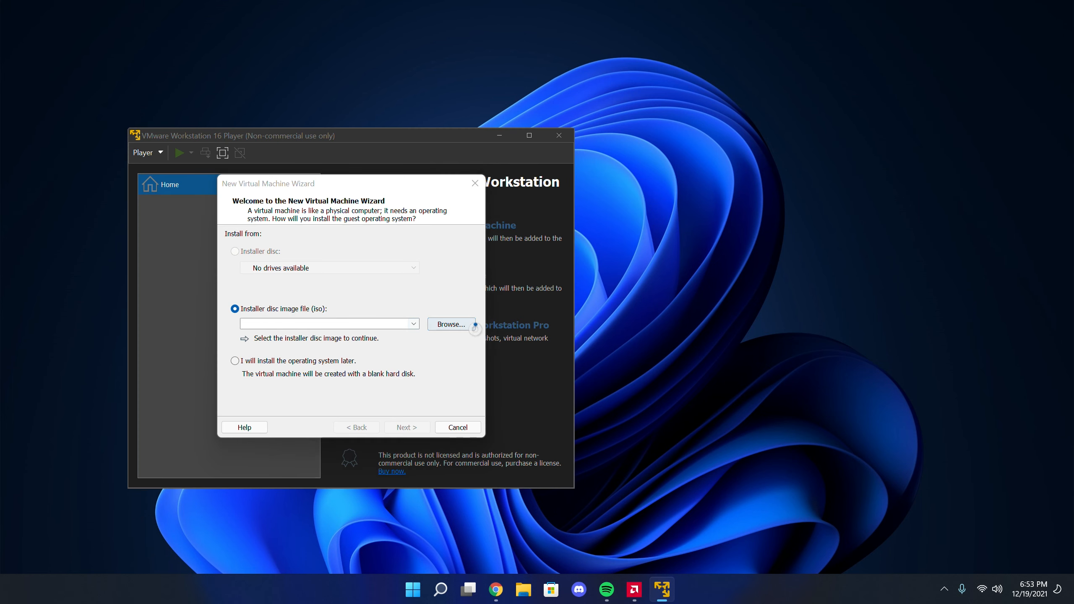
click(461, 325)
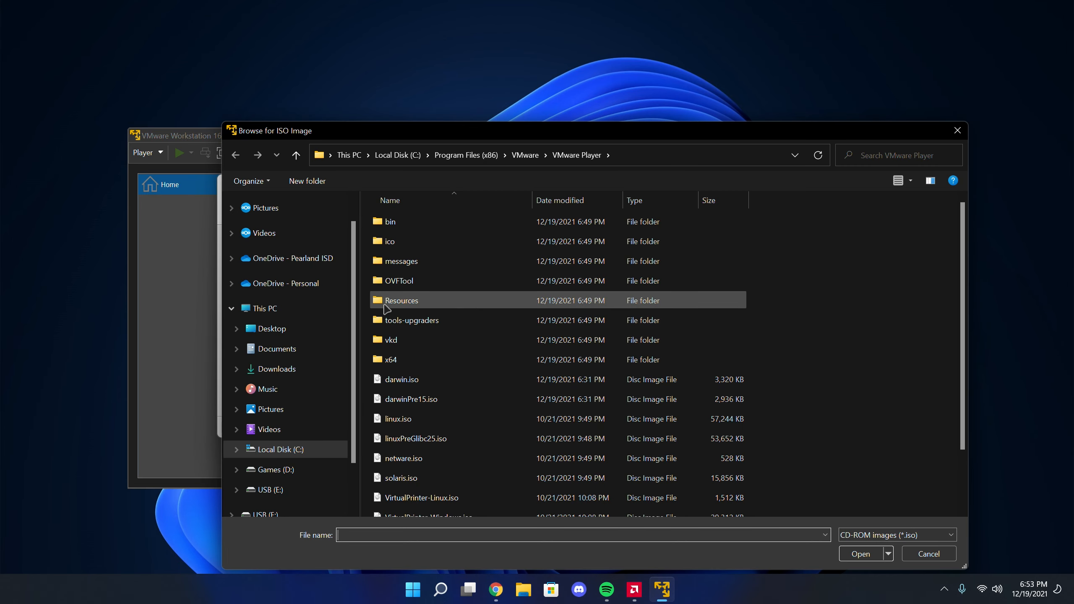
click(287, 372)
click(417, 240)
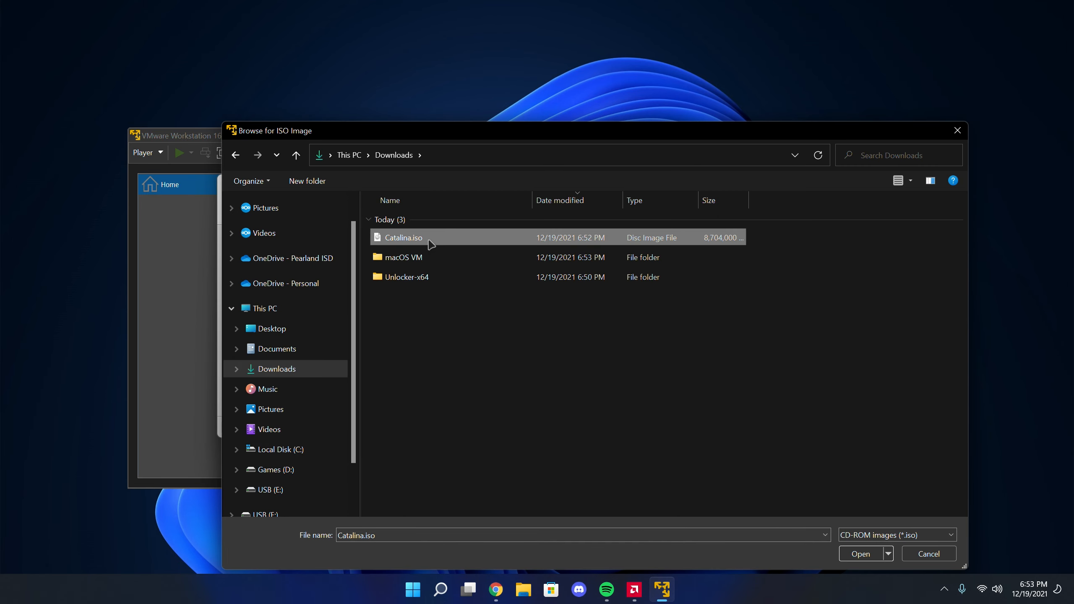
click(861, 554)
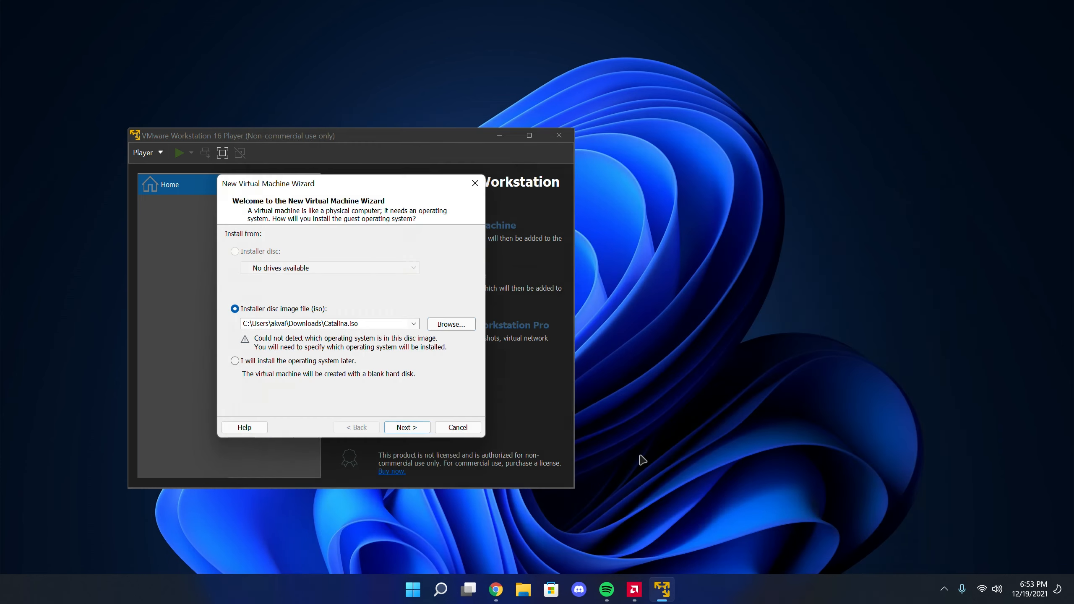
click(405, 425)
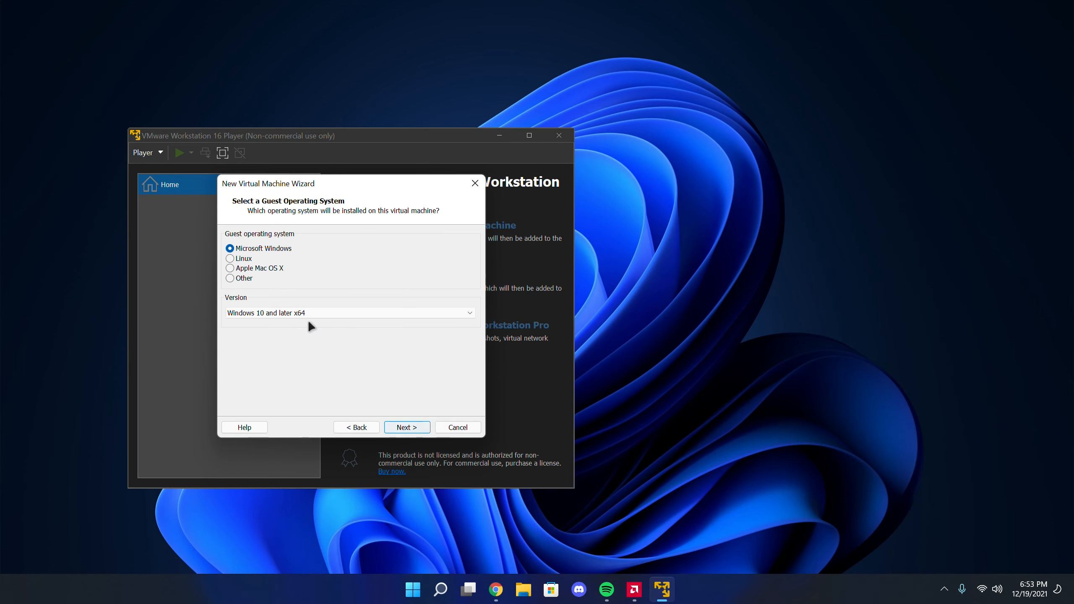
Choose Apple Mac OS X as the guest operating system with version macOS 10.15 and continue
click(248, 272)
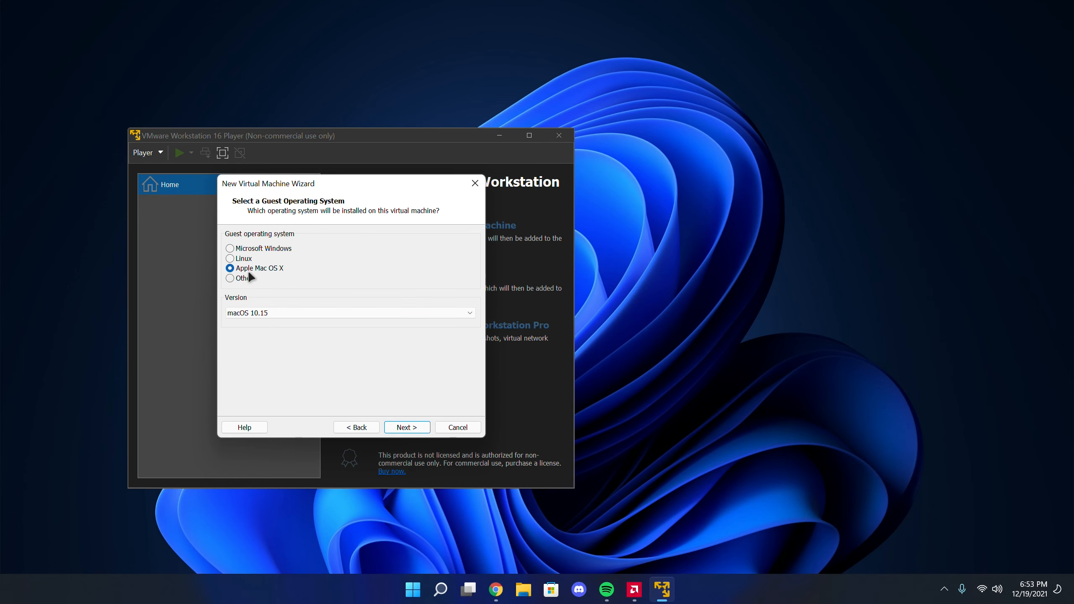
click(266, 312)
click(267, 312)
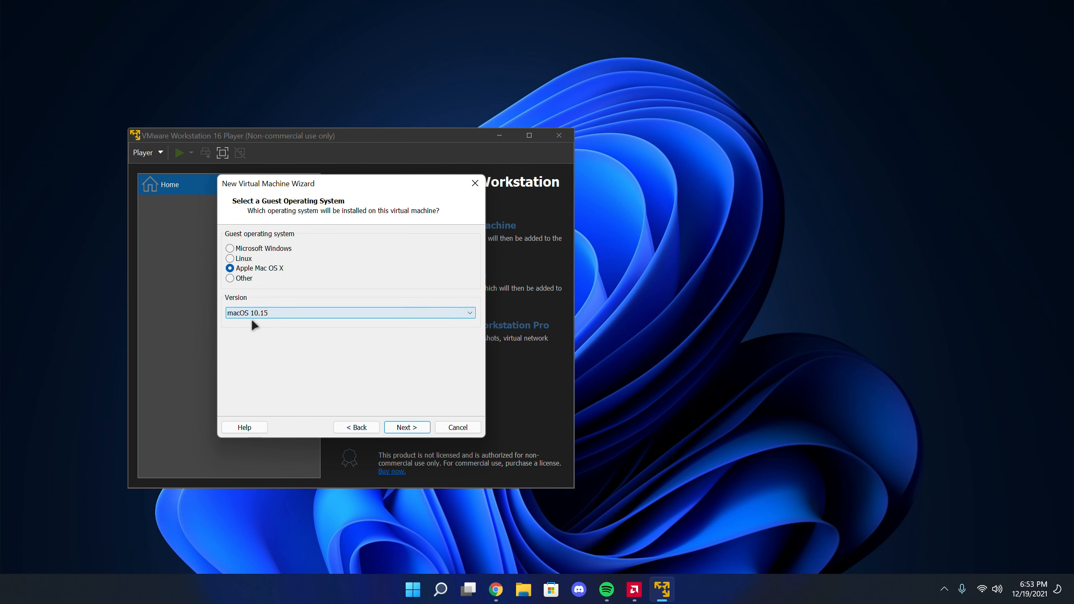
click(264, 312)
click(258, 322)
click(259, 314)
click(260, 338)
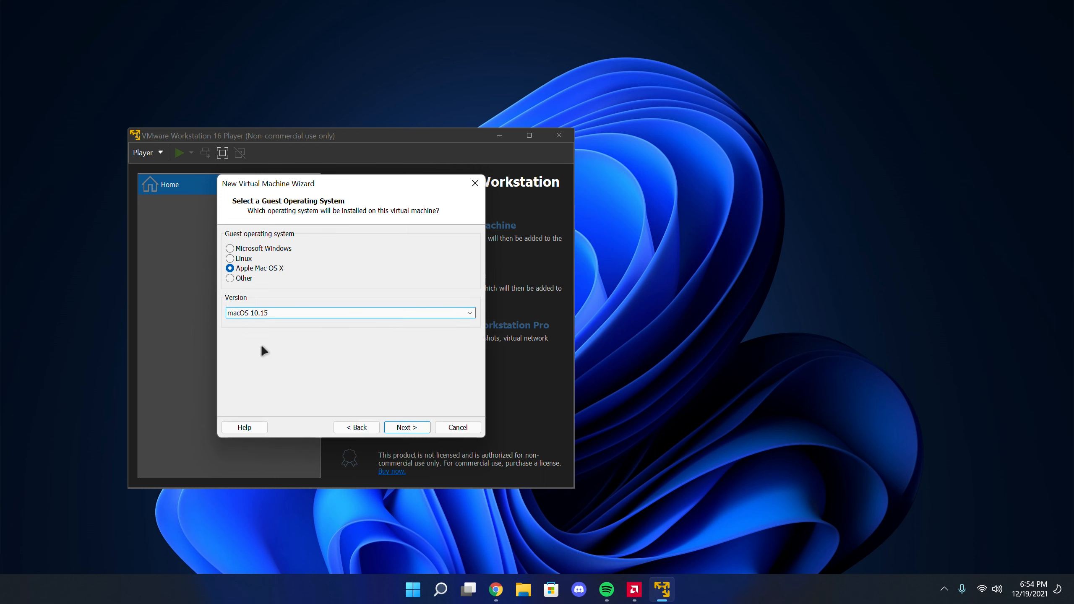
click(406, 425)
Set the virtual machine's location to the macOS VM folder in Downloads and continue
click(446, 287)
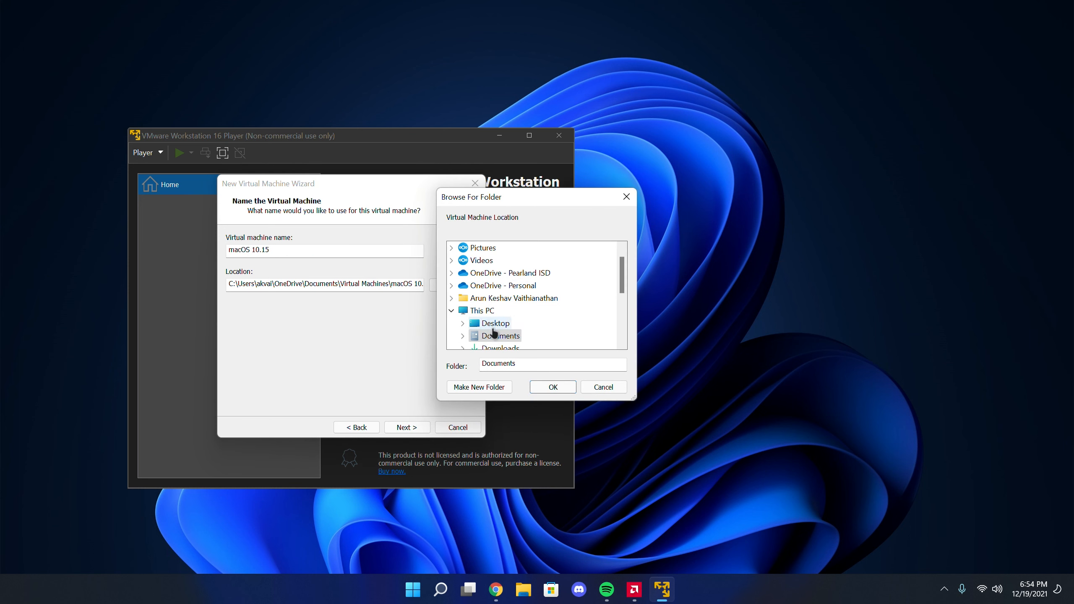
double_click(497, 347)
click(509, 326)
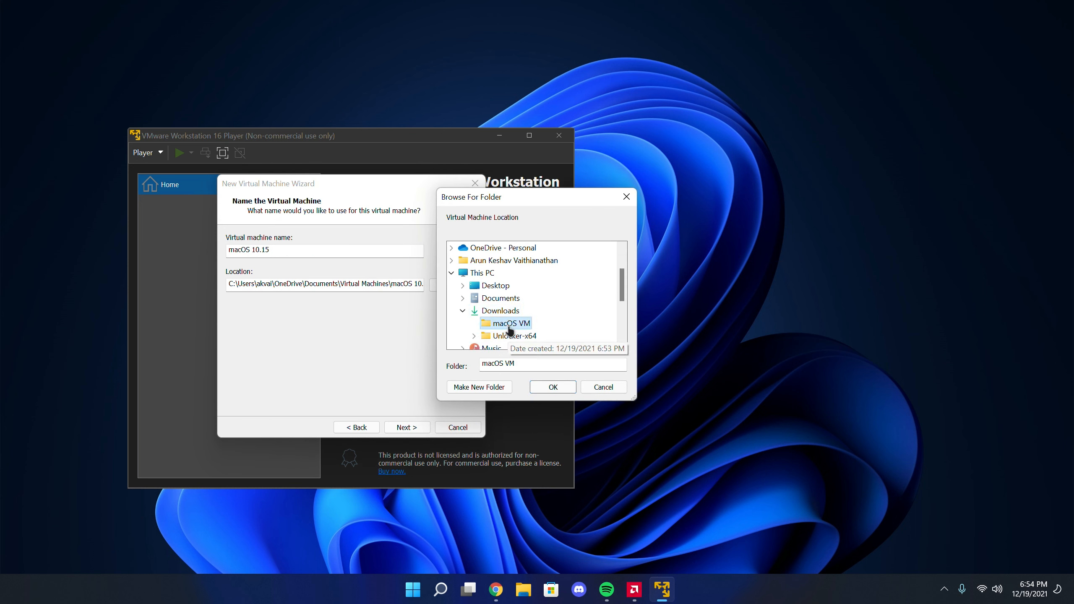
click(546, 386)
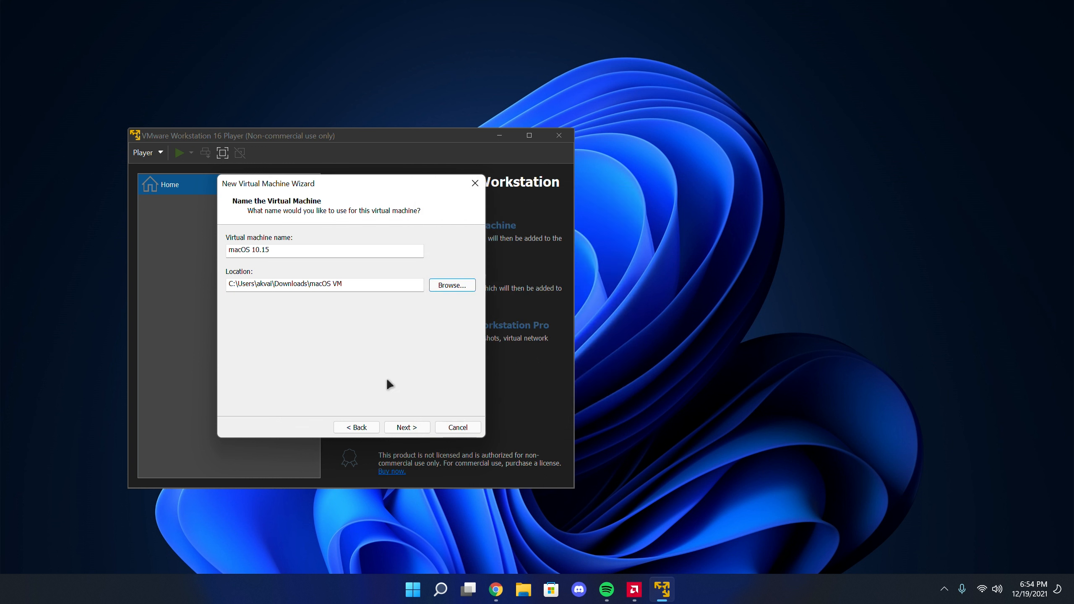
click(419, 428)
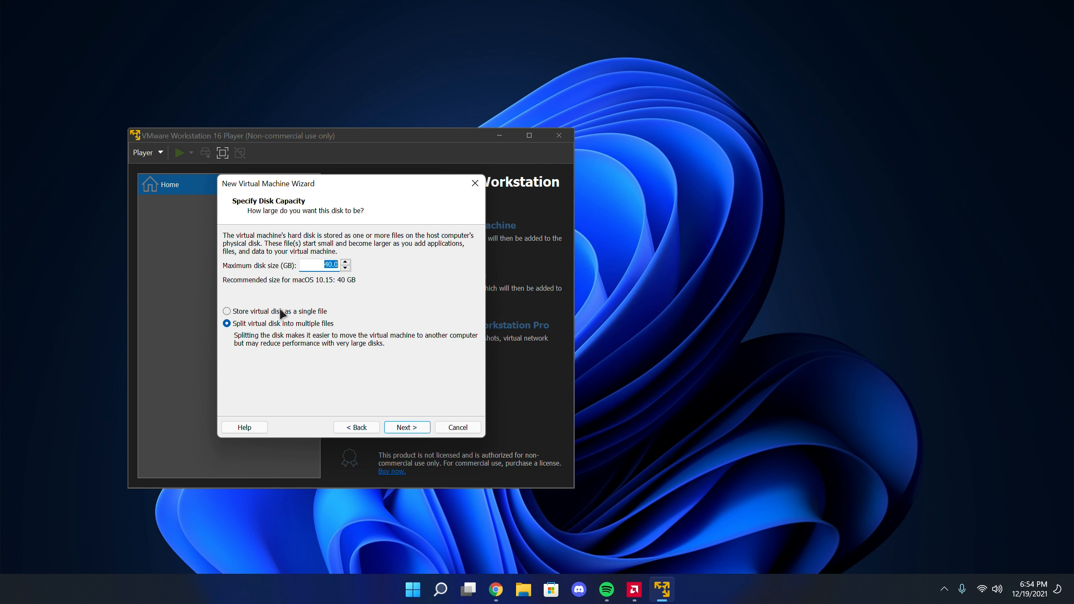
Store the virtual disk as a single file with a maximum size of 50 GB and continue
click(282, 314)
double_click(329, 265)
text(50)
click(404, 429)
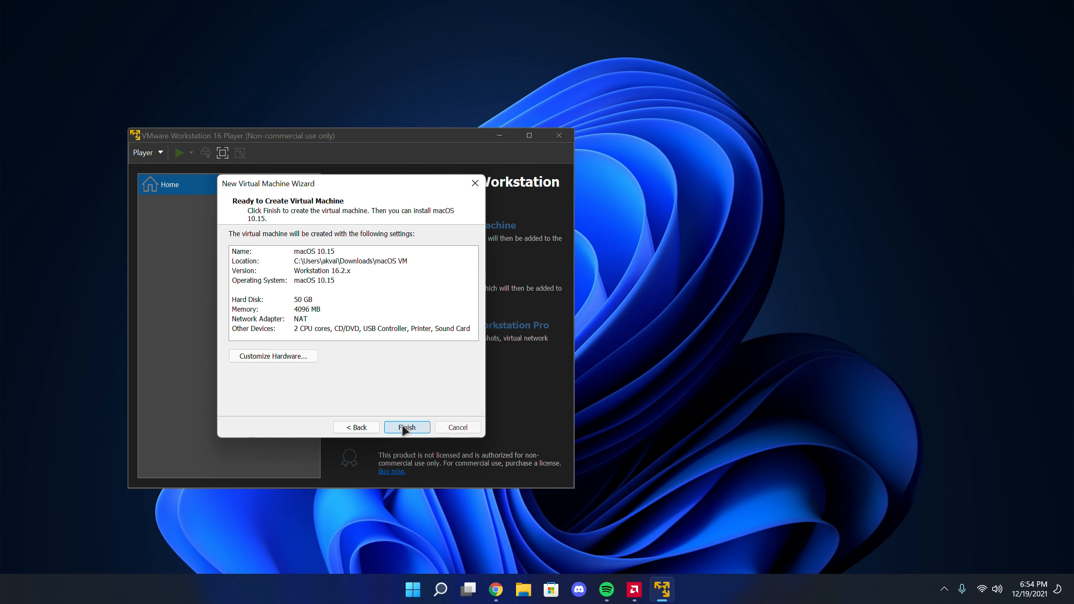
Check the computer's installed memory in Task Manager and set the virtual machine's memory to 8192 MB in its hardware settings
click(360, 357)
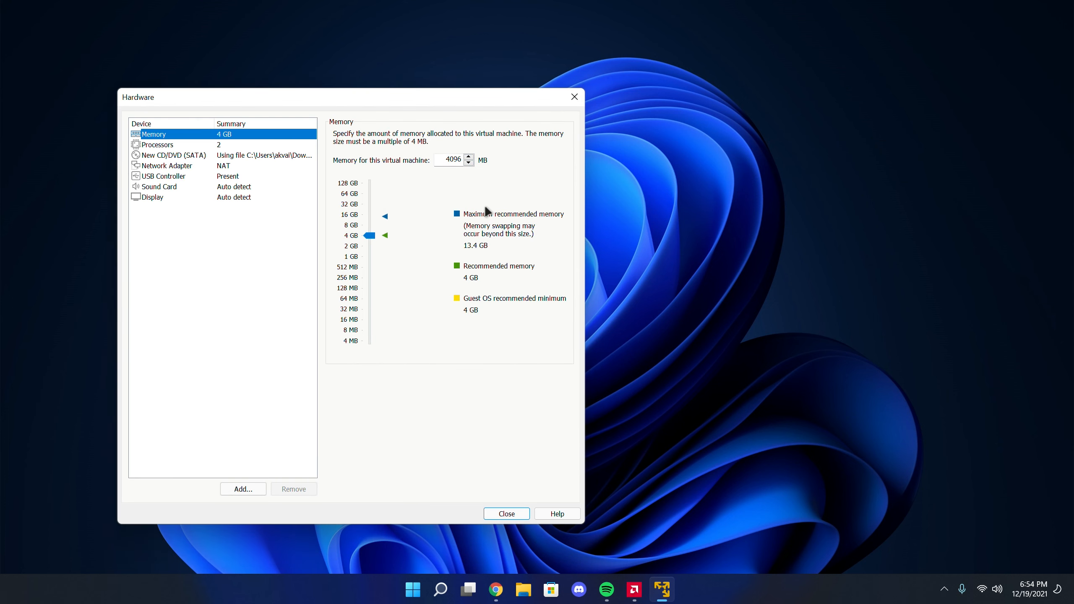
key(ctrl+shift+Escape)
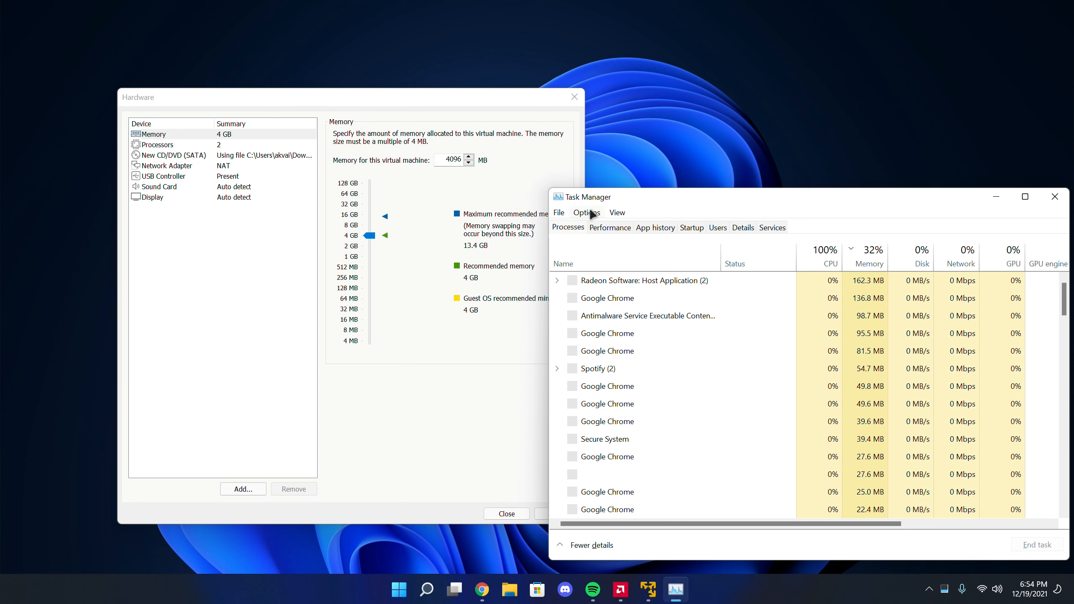
click(617, 212)
click(609, 228)
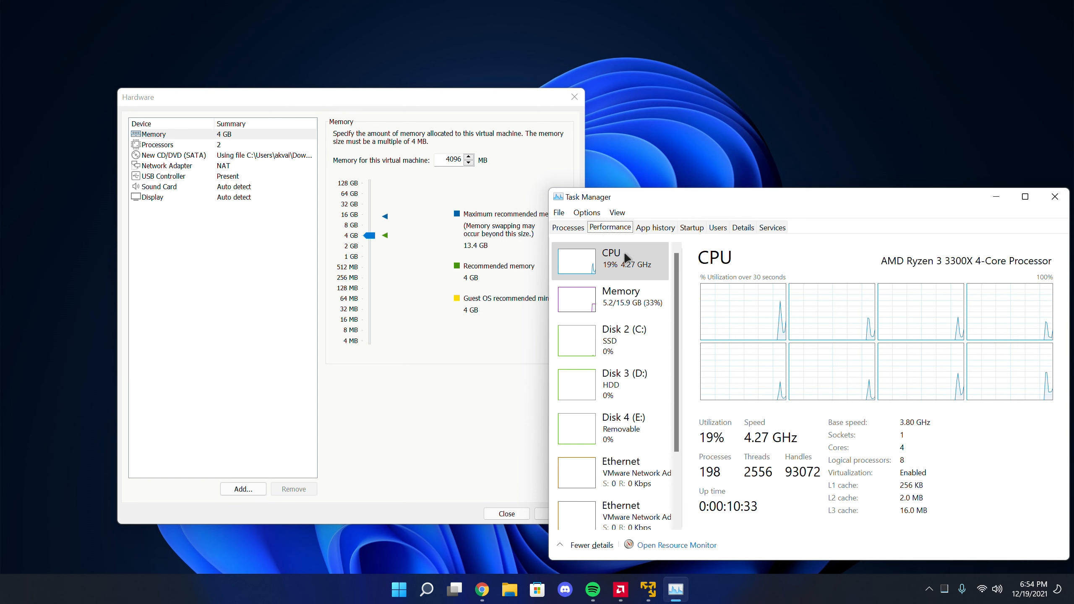
drag(790, 195, 727, 145)
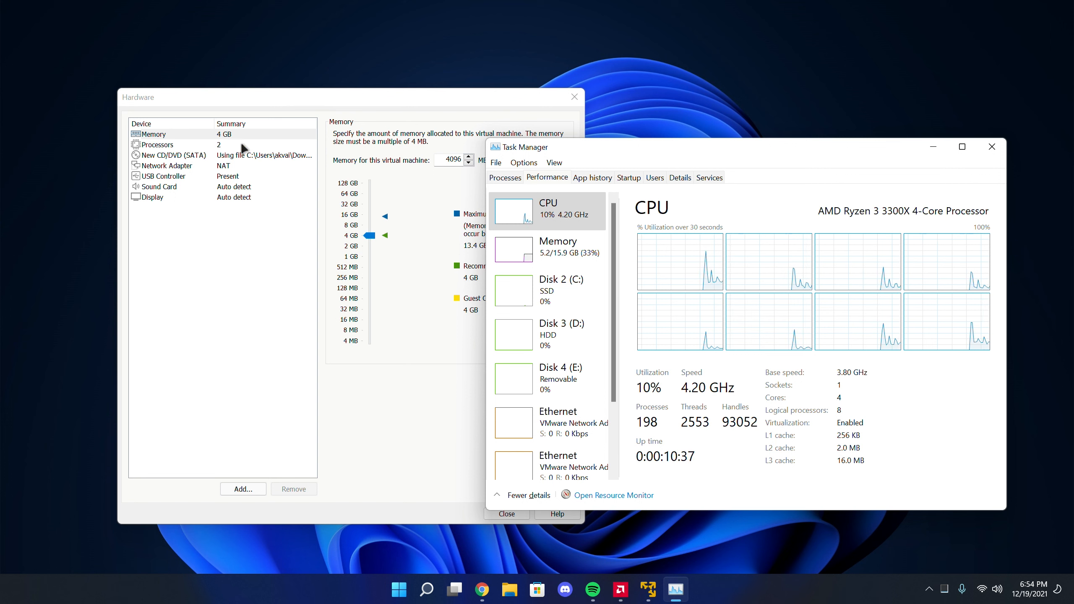
click(578, 260)
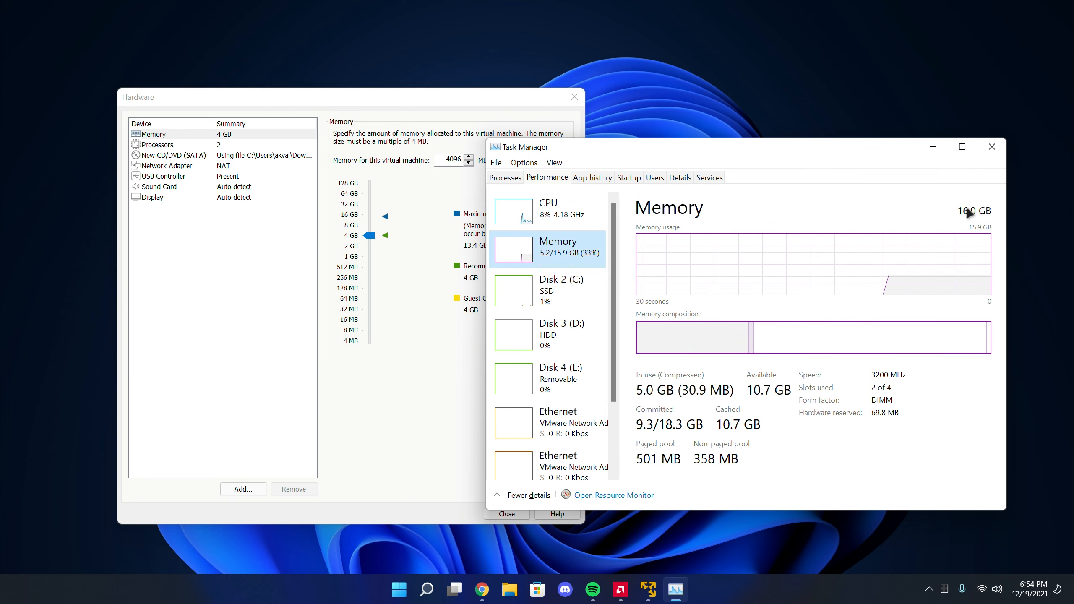
click(381, 152)
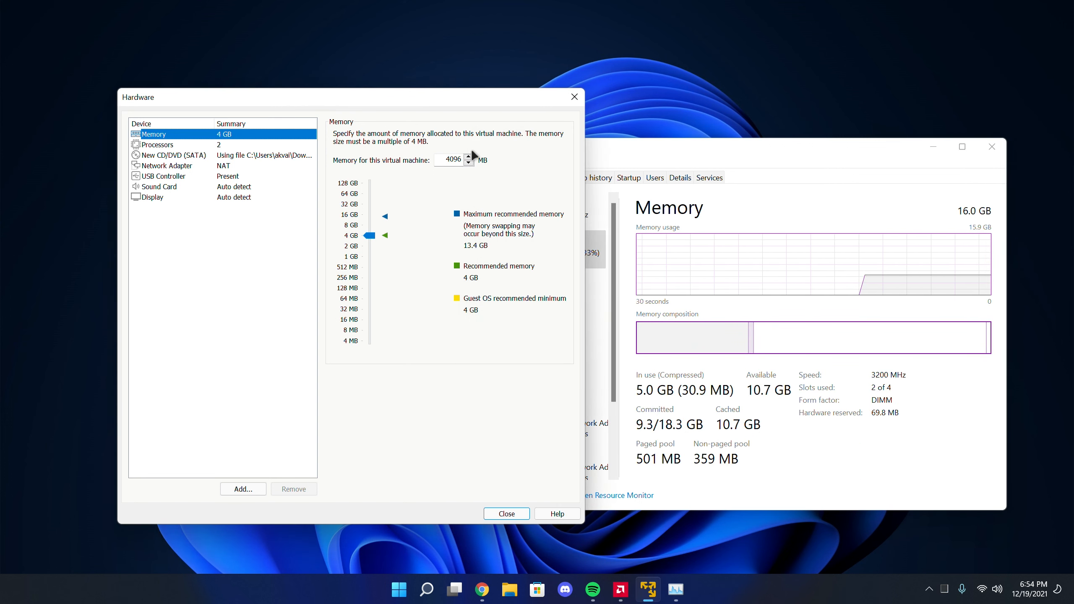
double_click(448, 161)
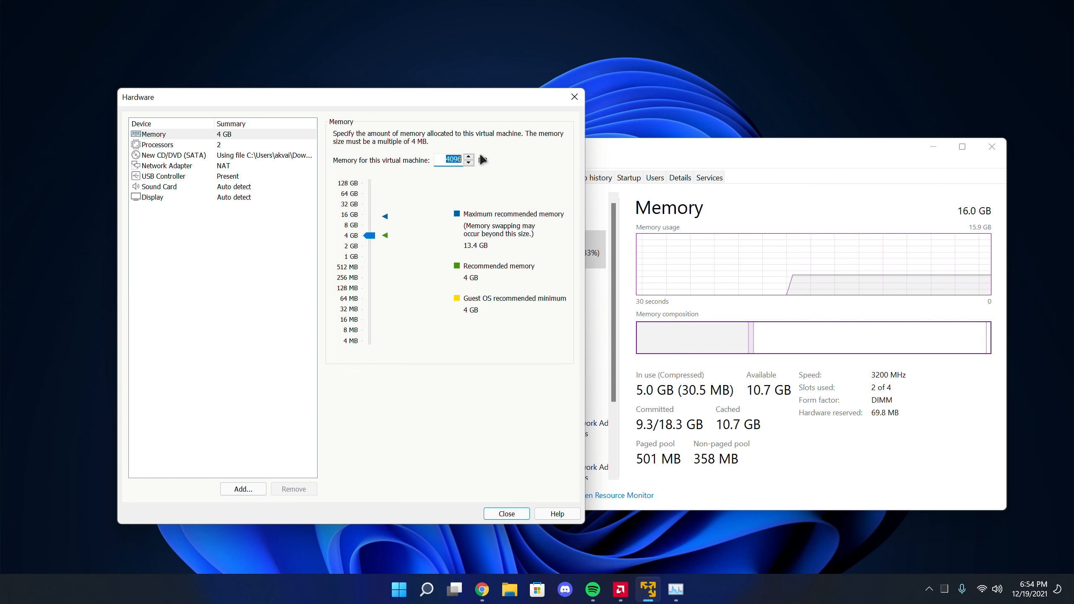
text(8192)
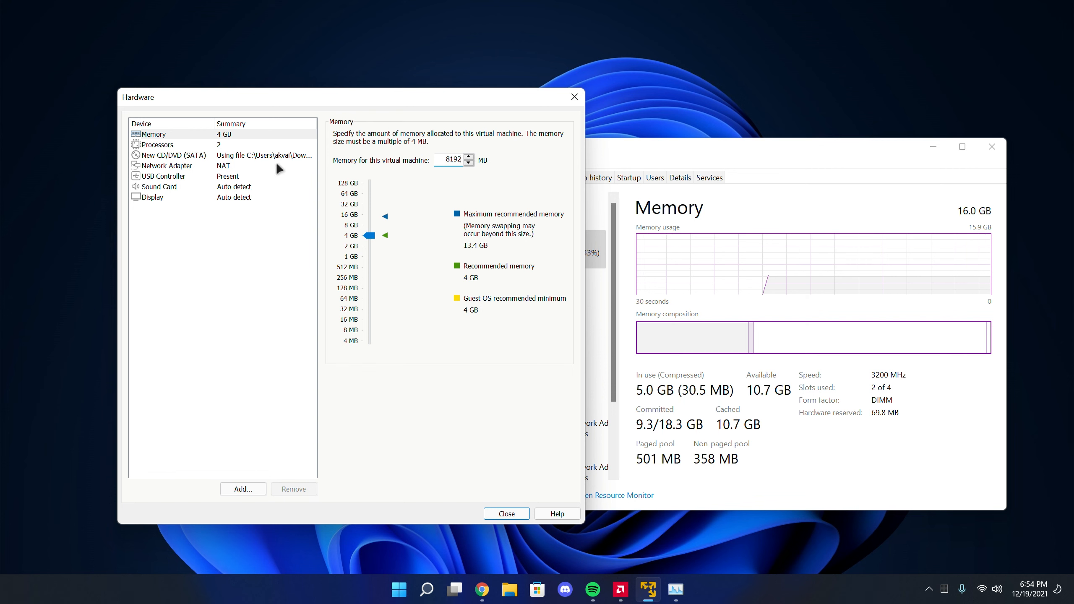
Check the computer's CPU core count in Task Manager and set the virtual machine's number of processor cores to 4
click(253, 146)
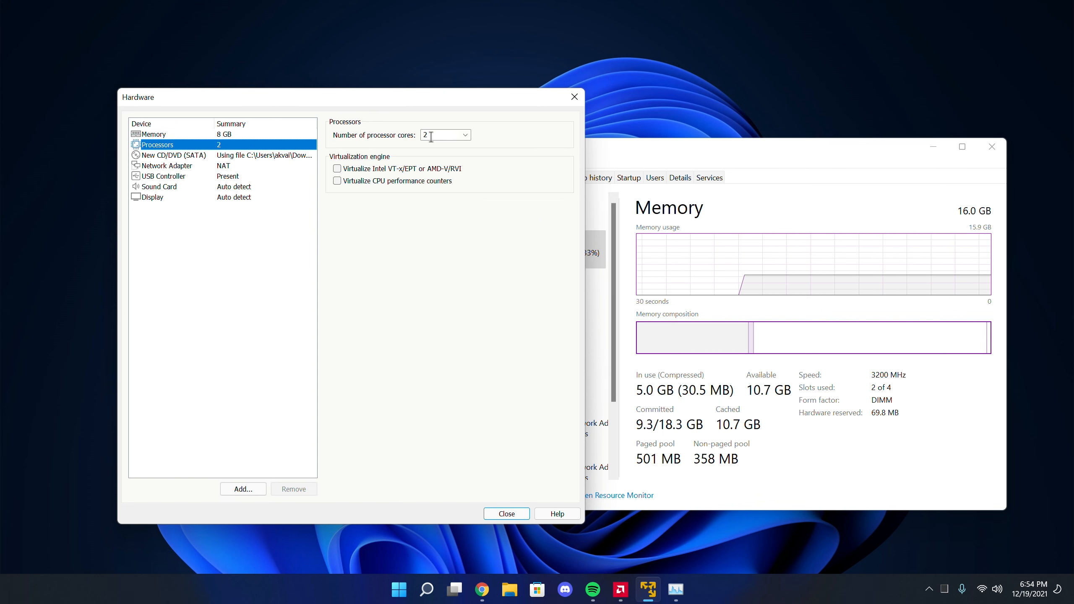
click(687, 217)
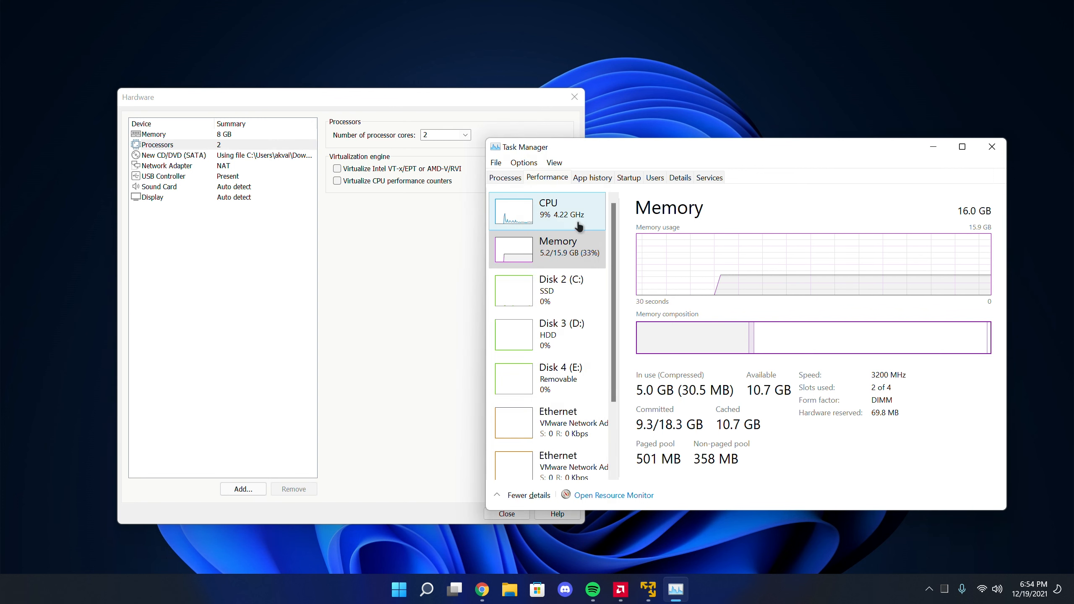
click(578, 218)
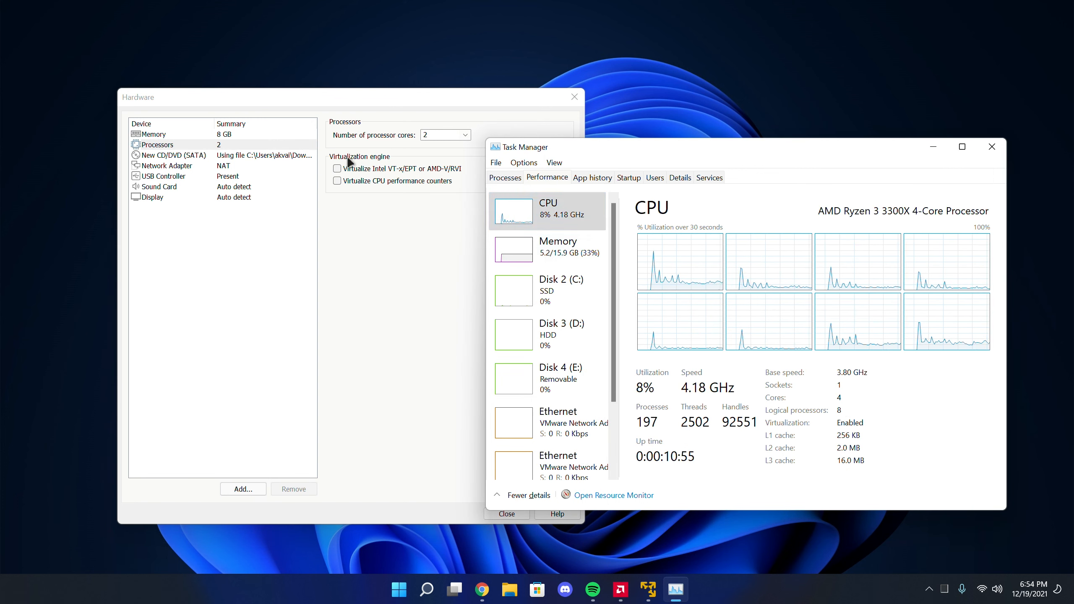
click(448, 232)
click(466, 135)
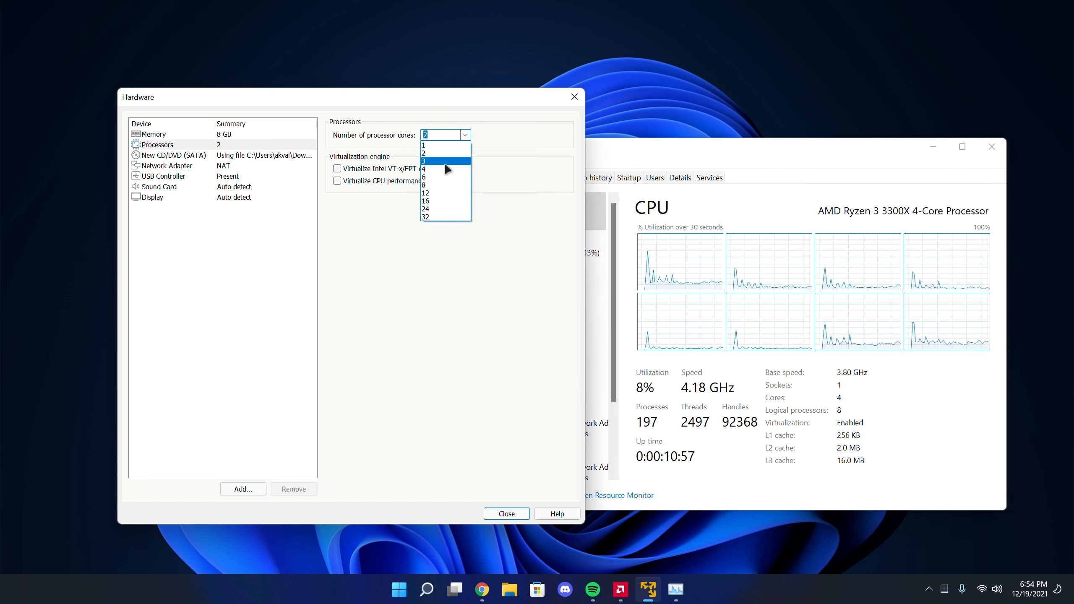
click(437, 171)
Review the CD/DVD, network adapter, USB controller, sound card and display settings, and close the hardware customization
click(216, 158)
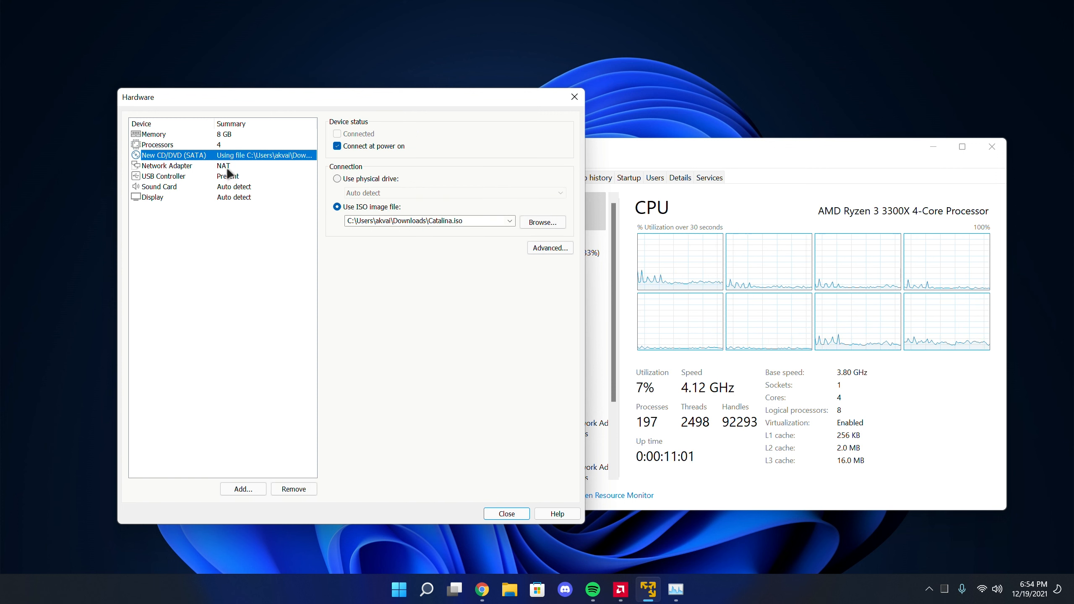
click(228, 167)
click(229, 177)
click(231, 187)
click(230, 199)
click(488, 513)
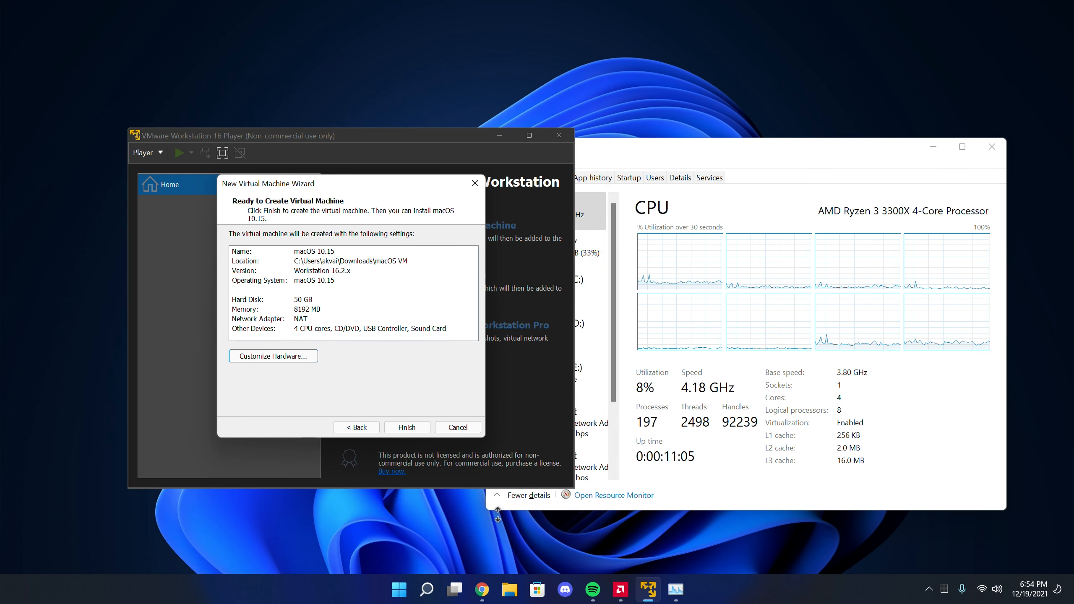
Finish creating the virtual machine and close both Task Manager and VMware Workstation 16 Player
click(407, 427)
click(782, 414)
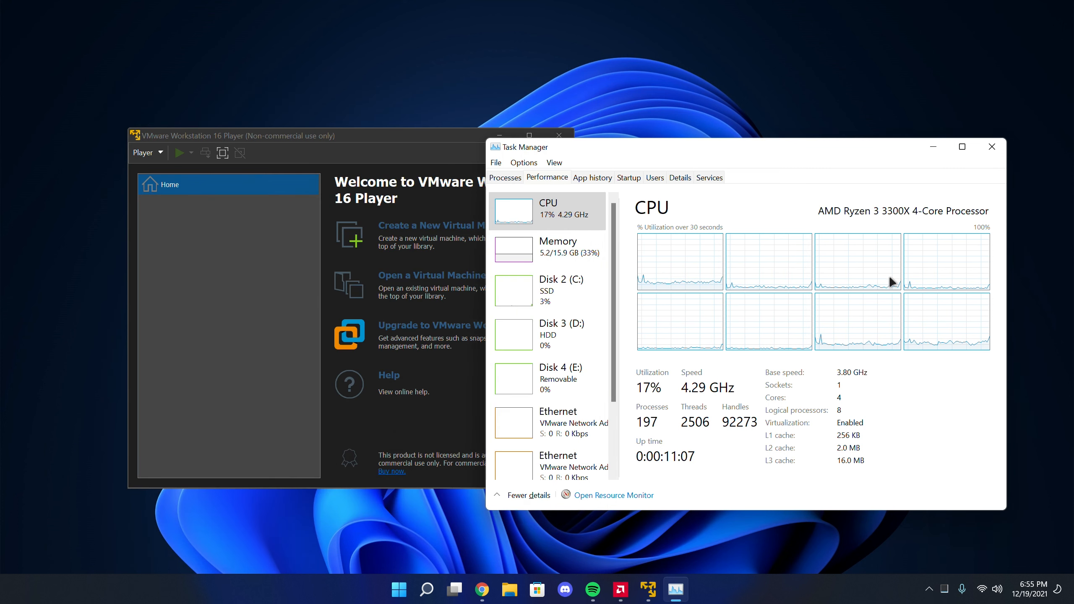
click(992, 146)
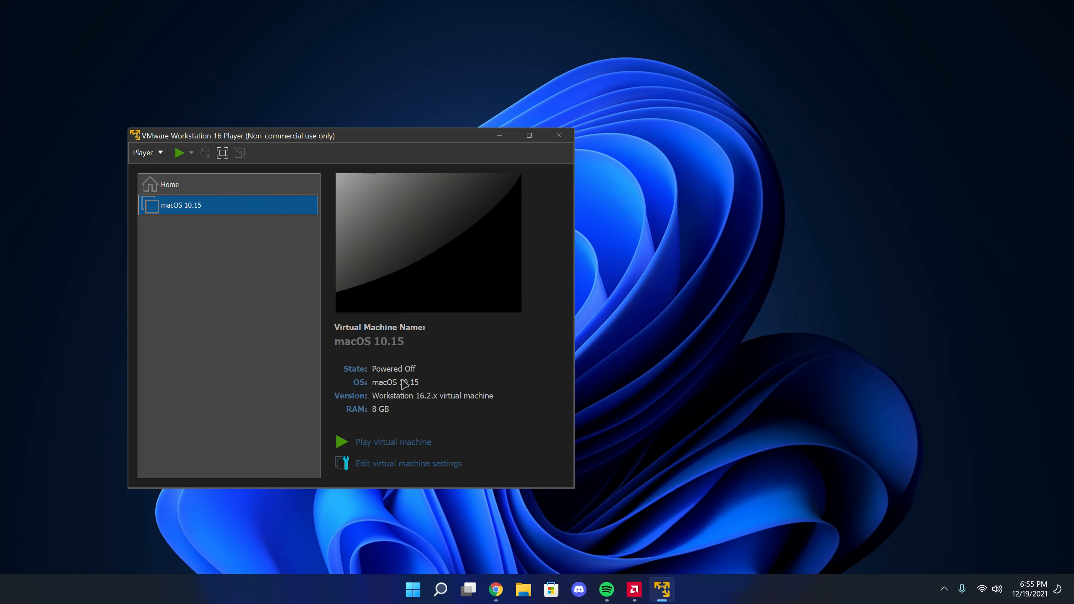
click(353, 336)
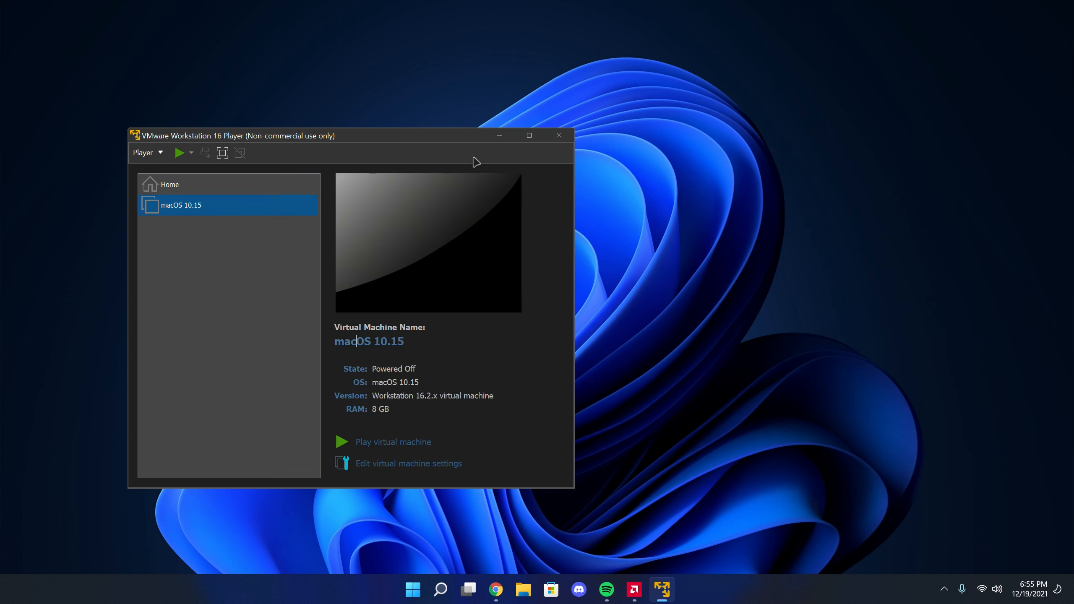
click(559, 136)
Switch to File Explorer and open EDIT VMX.txt from the Downloads folder
click(536, 589)
double_click(723, 230)
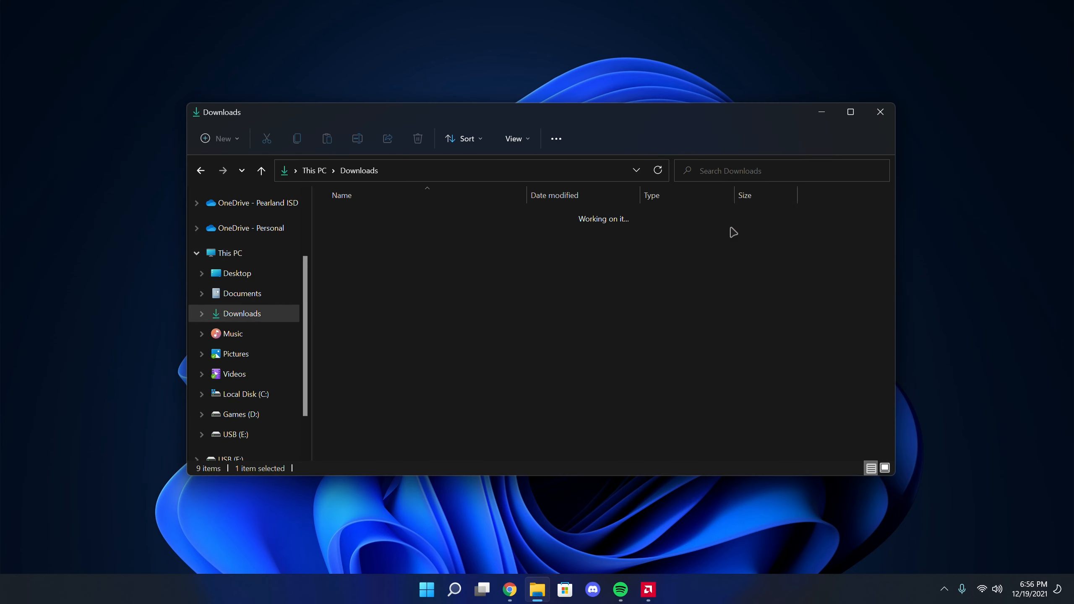
click(372, 297)
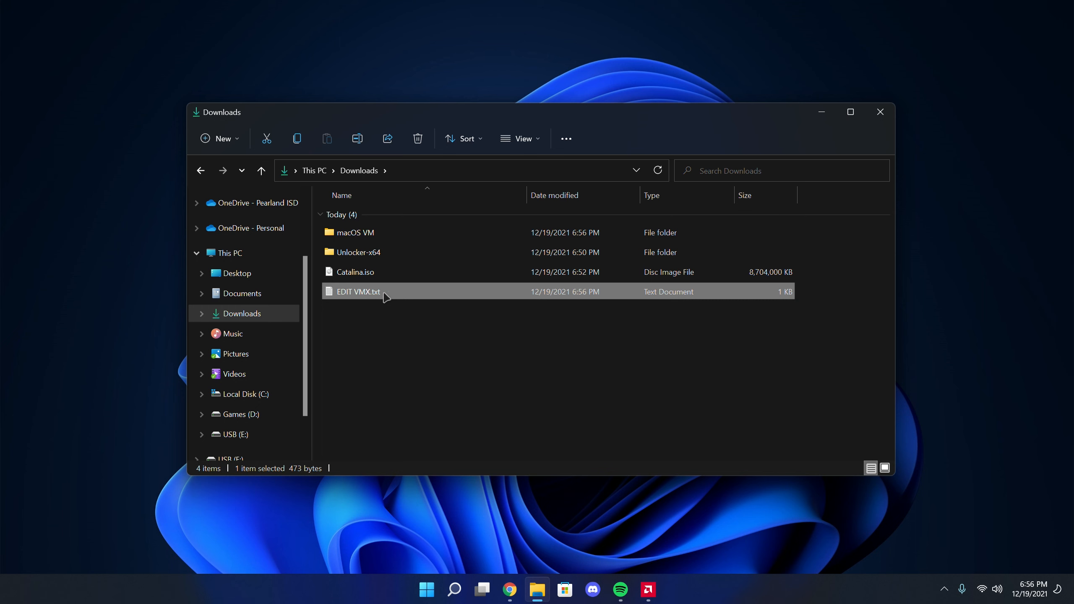
double_click(356, 292)
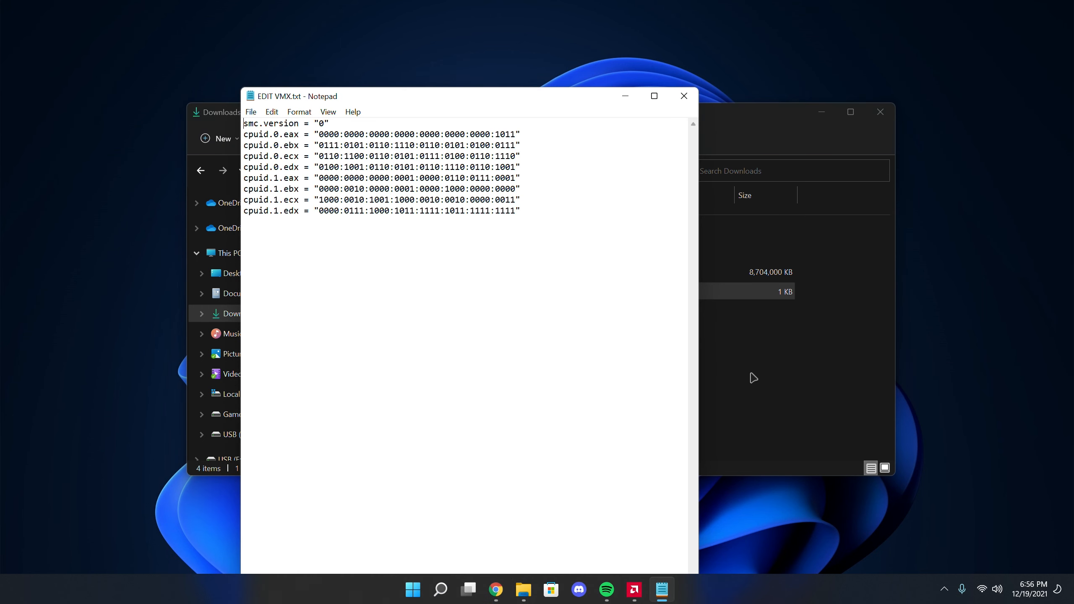
Open macOS 10.15.vmx from the macOS VM folder in Notepad
click(764, 381)
double_click(360, 233)
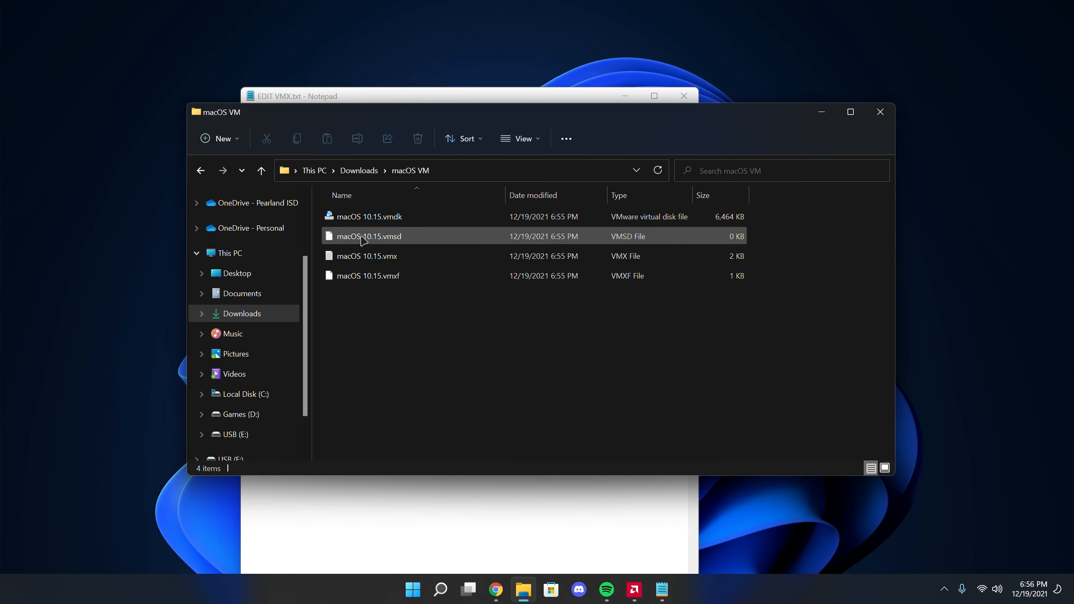
click(366, 256)
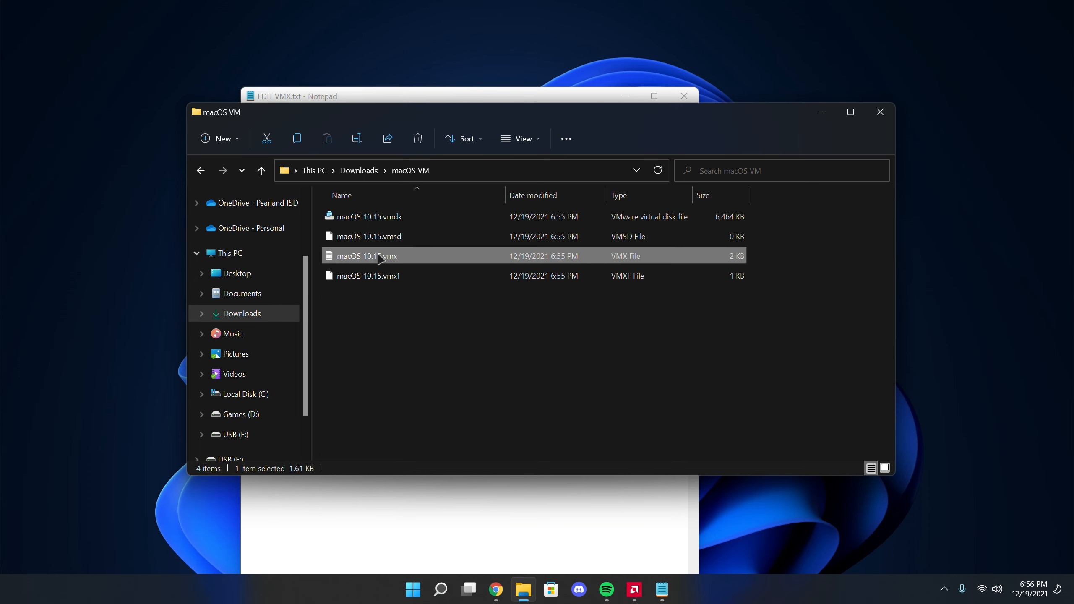
right_click(382, 257)
mouse_move(461, 318)
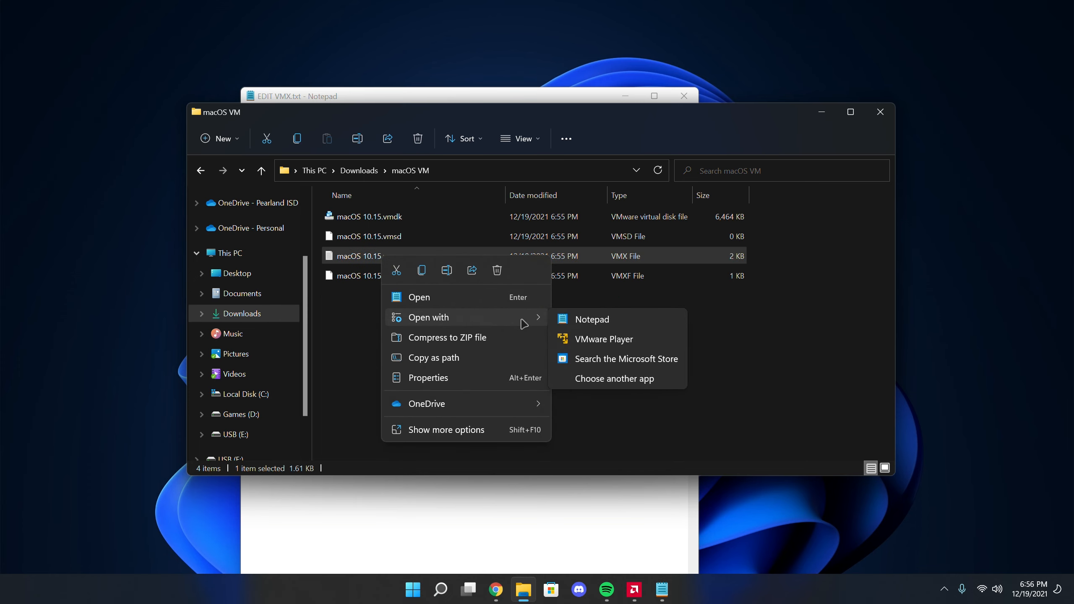
click(578, 324)
Arrange the two Notepad windows side by side, with EDIT VMX.txt on the left half and macOS 10.15.vmx on the right
drag(380, 106, 438, 97)
mouse_move(720, 96)
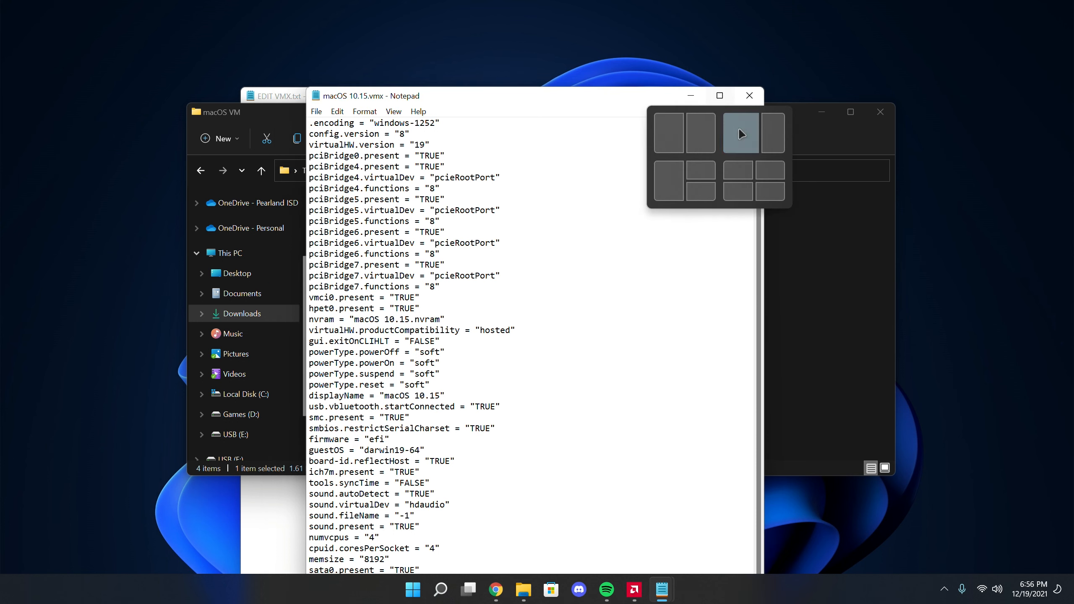
click(701, 133)
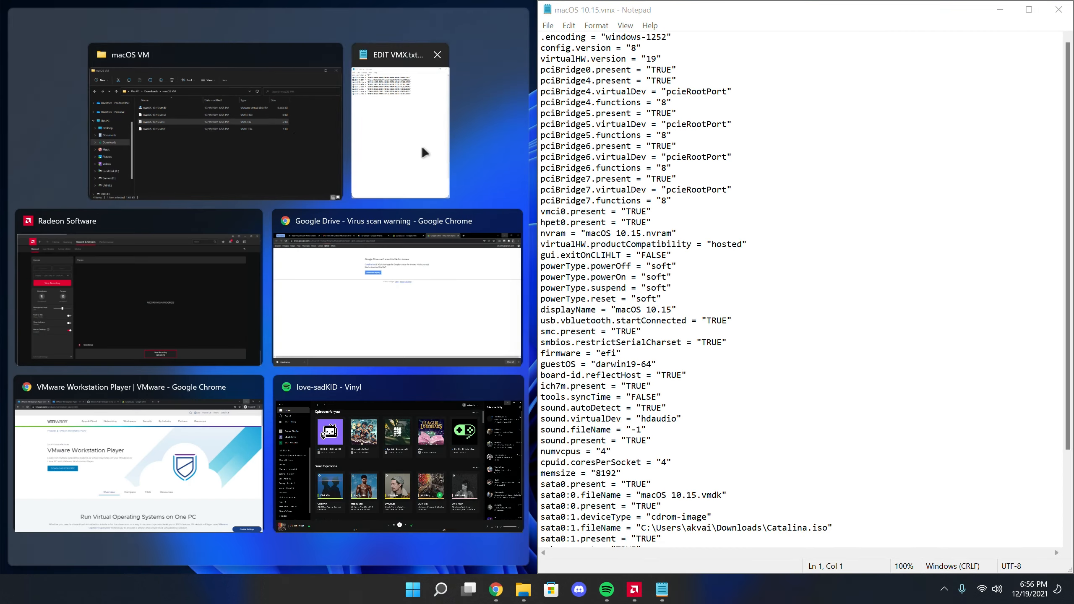
click(373, 112)
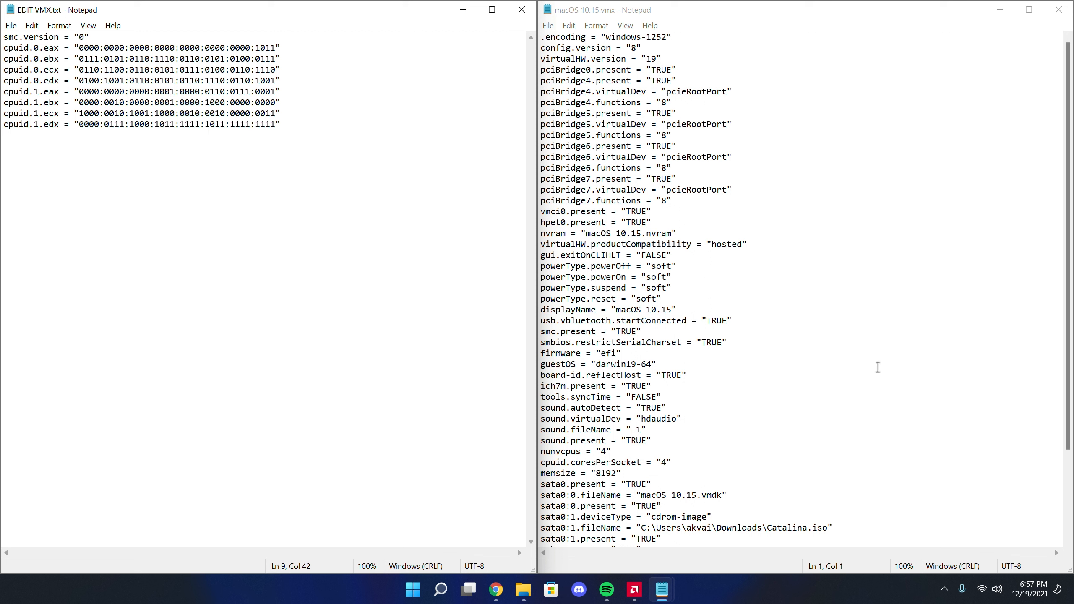
Copy all the smc.version and cpuid lines from EDIT VMX.txt to the end of macOS 10.15.vmx, leaving no blank line before them
scroll(878, 368, down, 3)
click(692, 532)
key(Return)
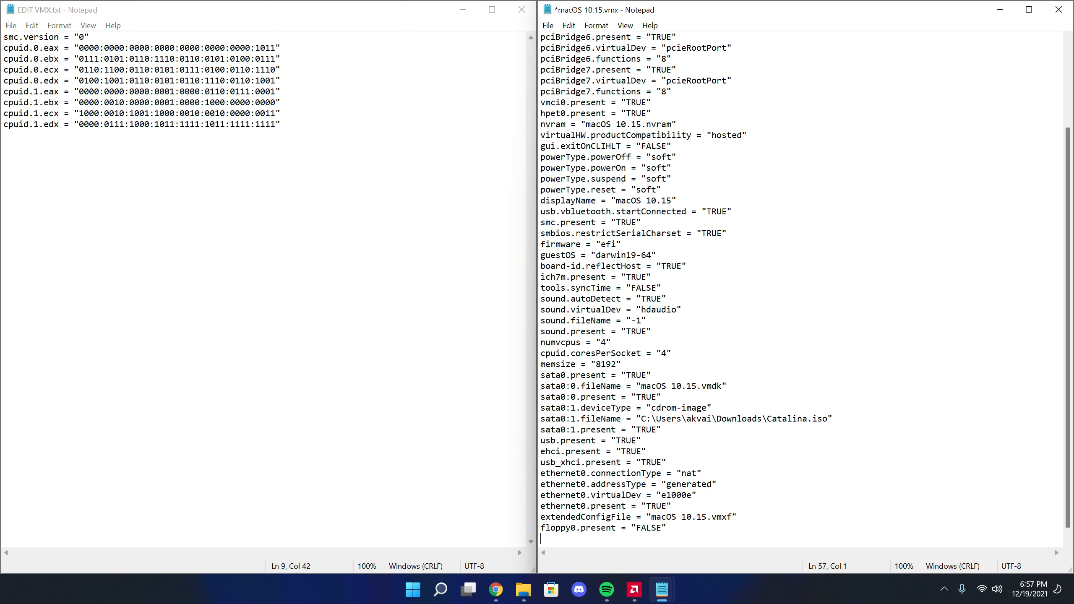
drag(331, 138, 4, 17)
right_click(55, 51)
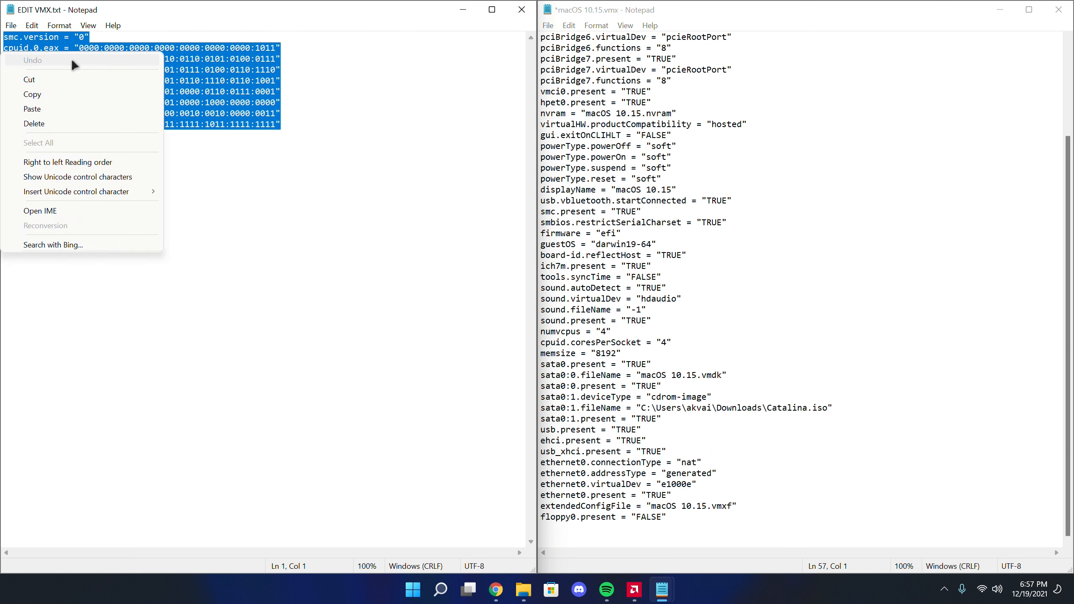
click(85, 91)
click(579, 532)
right_click(579, 532)
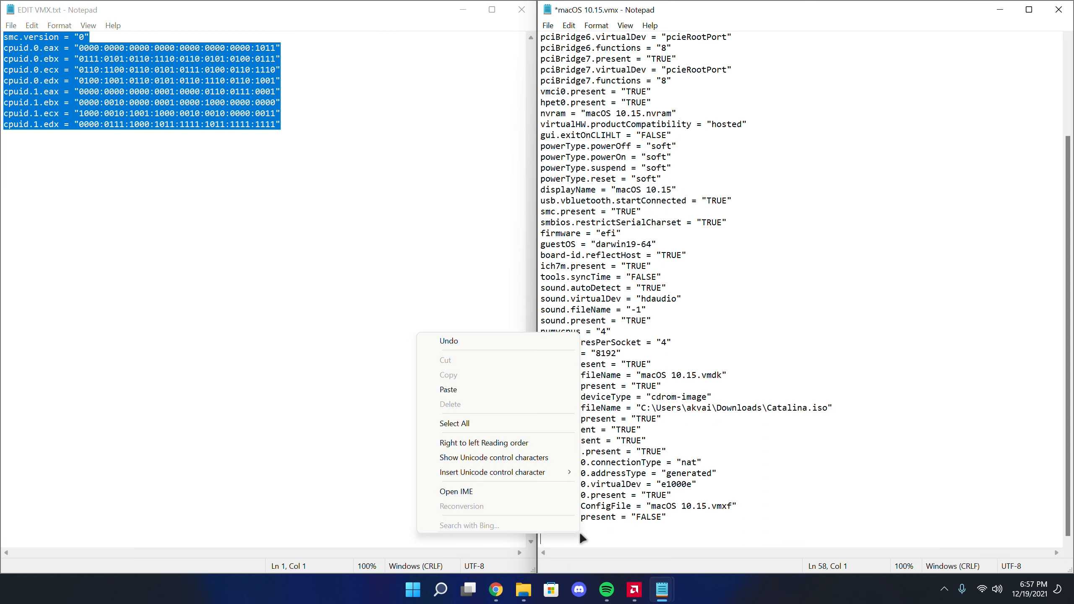
click(502, 390)
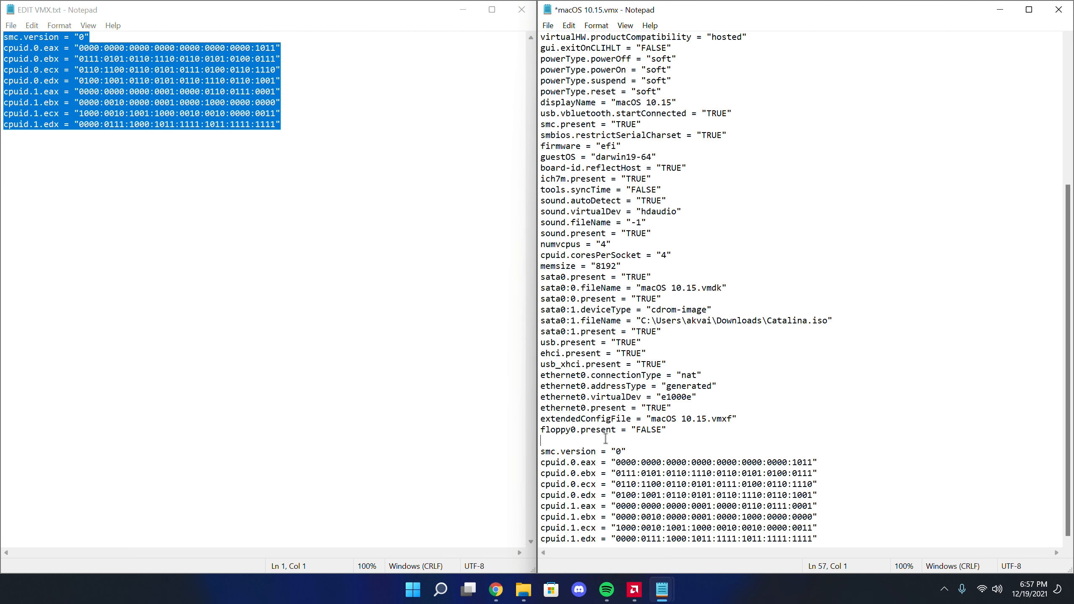
key(BackSpace)
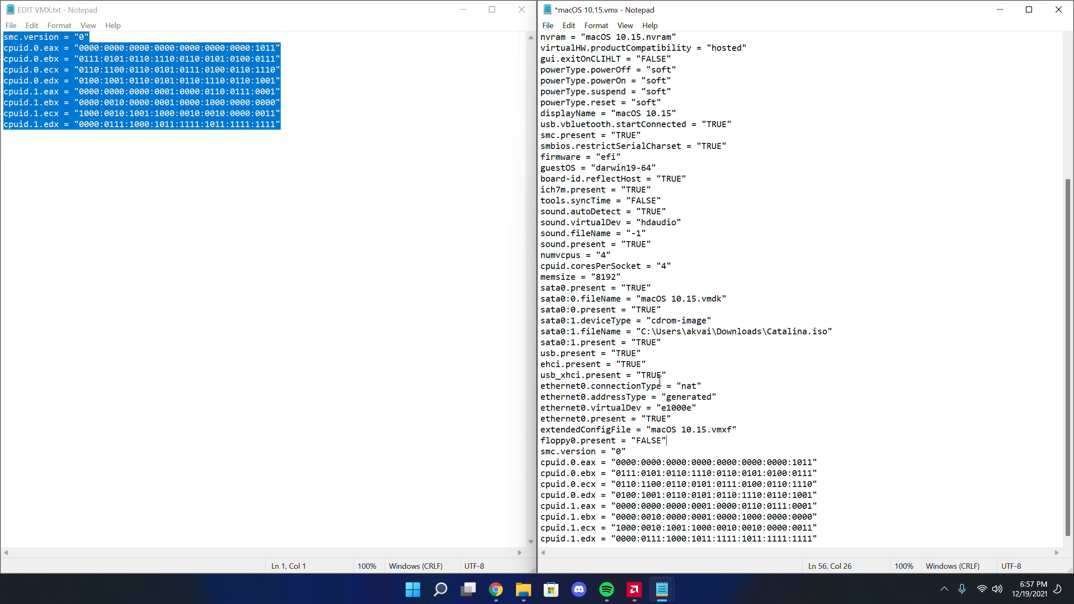
Save macOS 10.15.vmx and close both text files and the macOS VM folder window
click(549, 26)
click(569, 81)
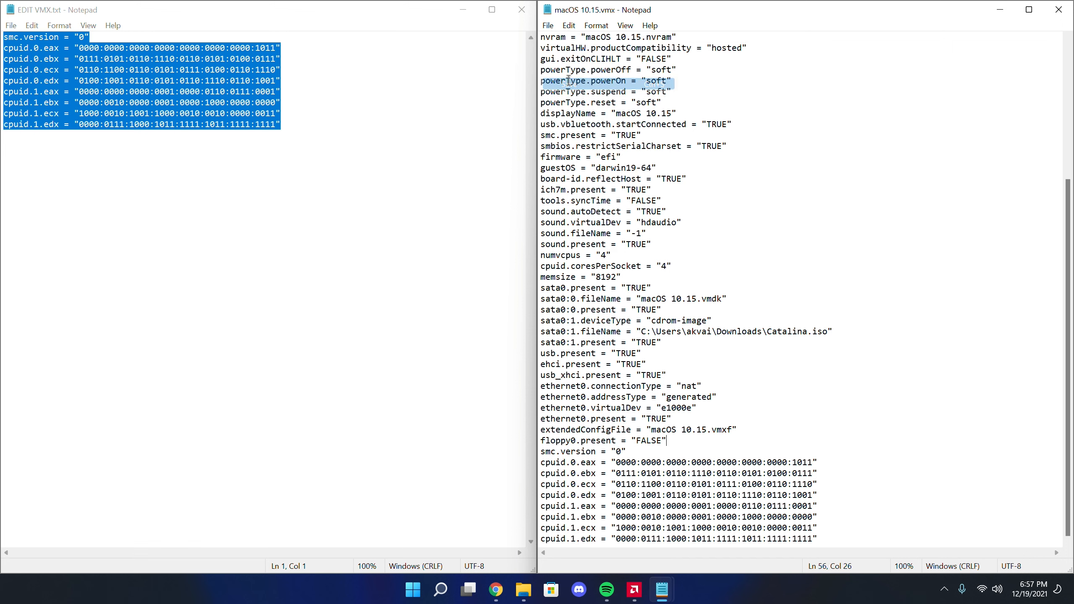
click(522, 9)
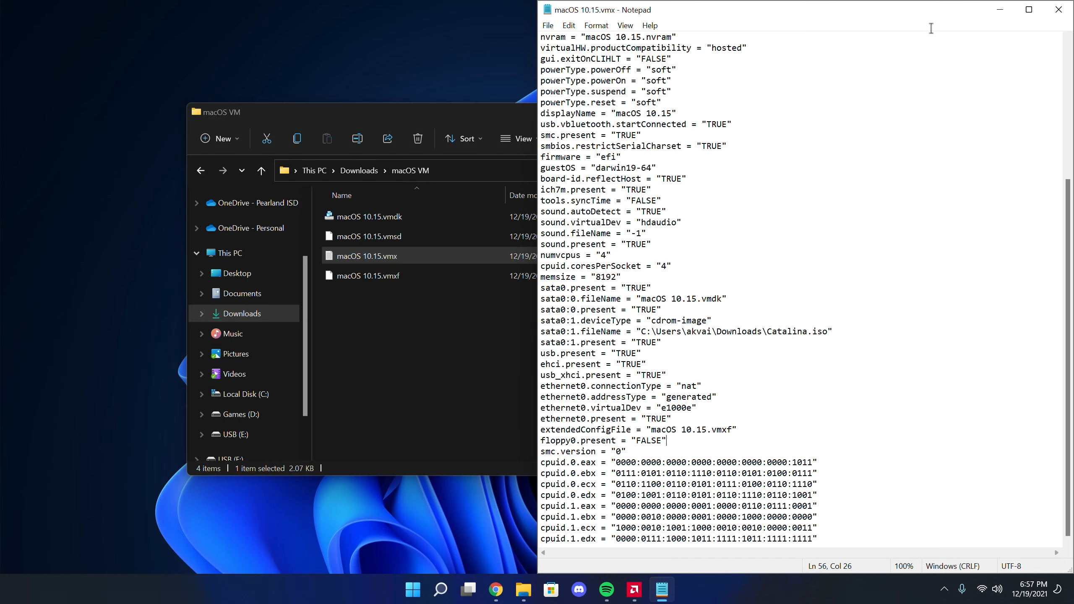
click(1054, 15)
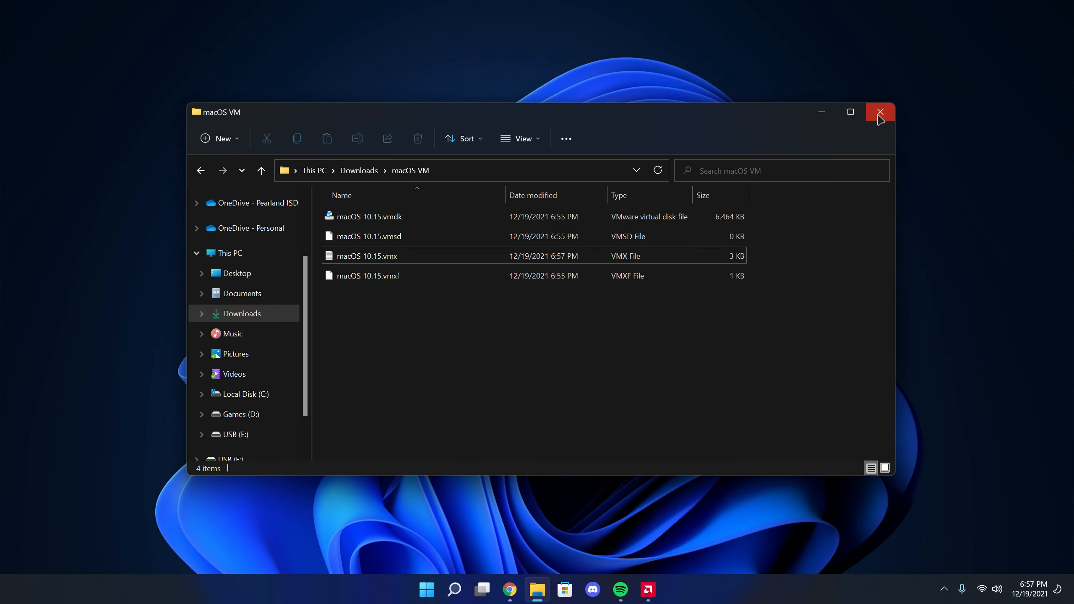
click(881, 111)
Launch VMware Workstation 16 Player and select the macOS 10.15 virtual machine
key(super)
text(vmware)
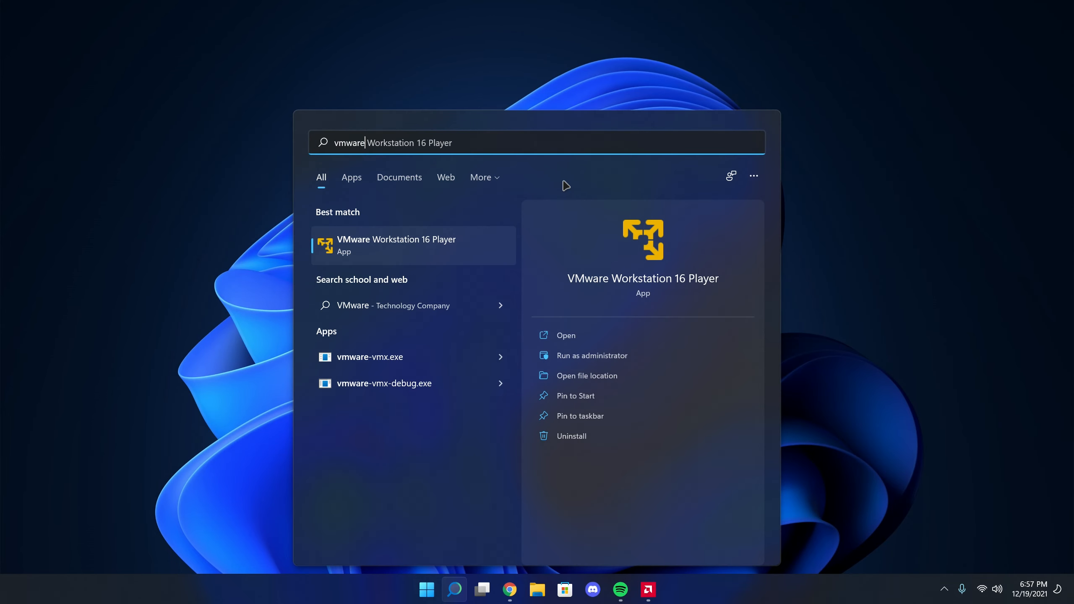
key(Return)
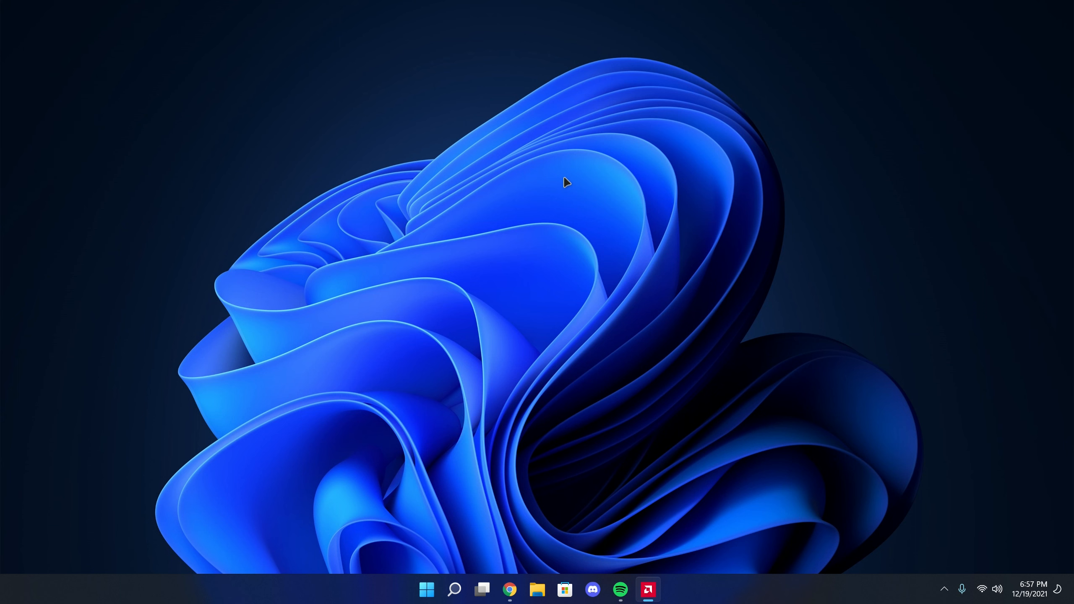
click(201, 173)
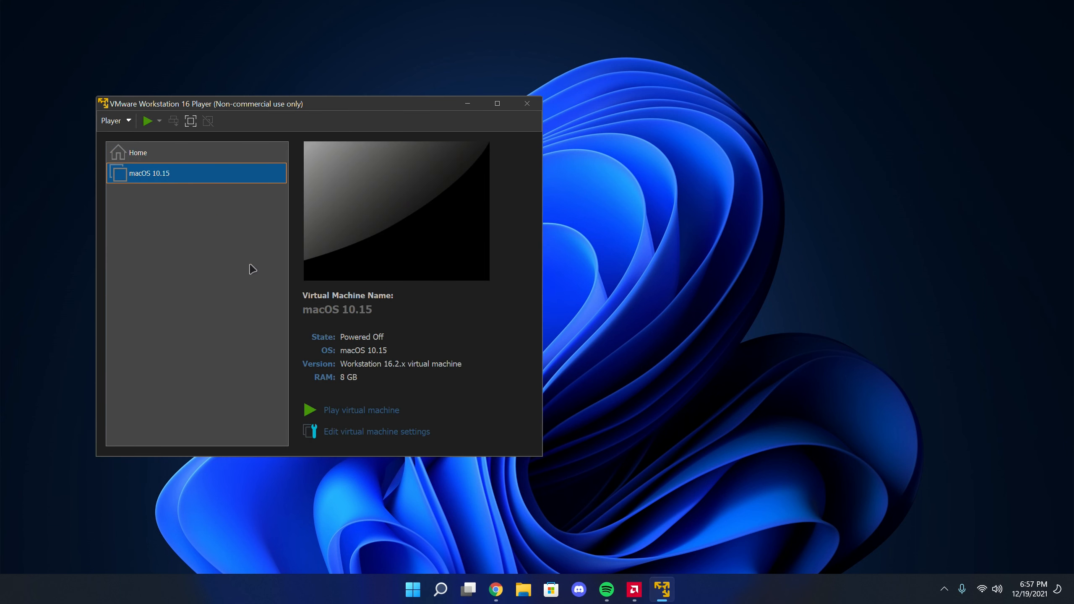
Start the macOS 10.15 virtual machine, dismissing the side channel mitigations hint, and show it in full screen
click(375, 408)
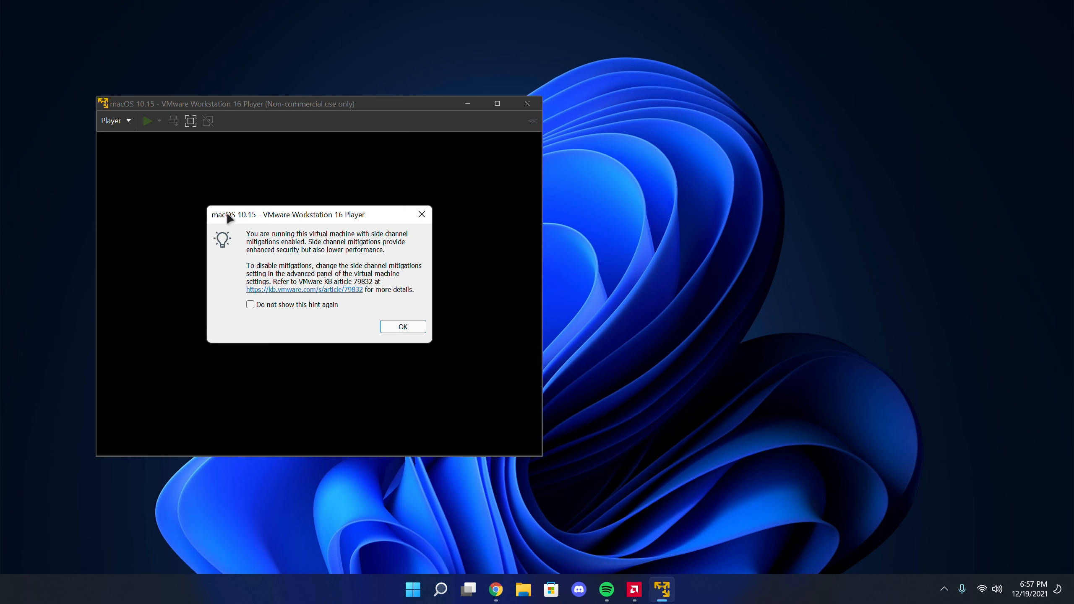
click(402, 326)
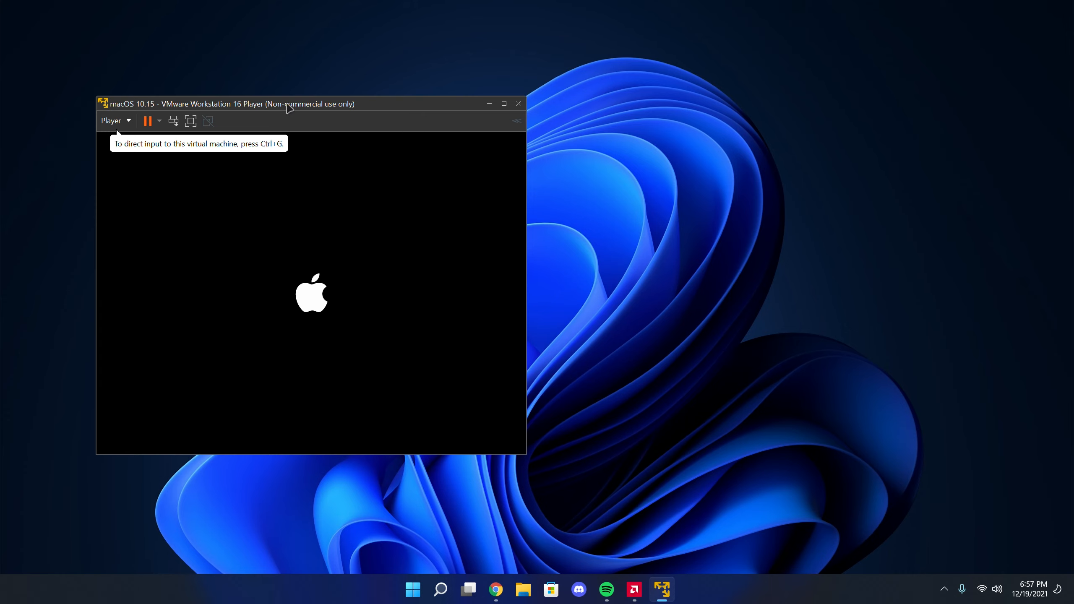
drag(287, 106, 602, 117)
click(502, 130)
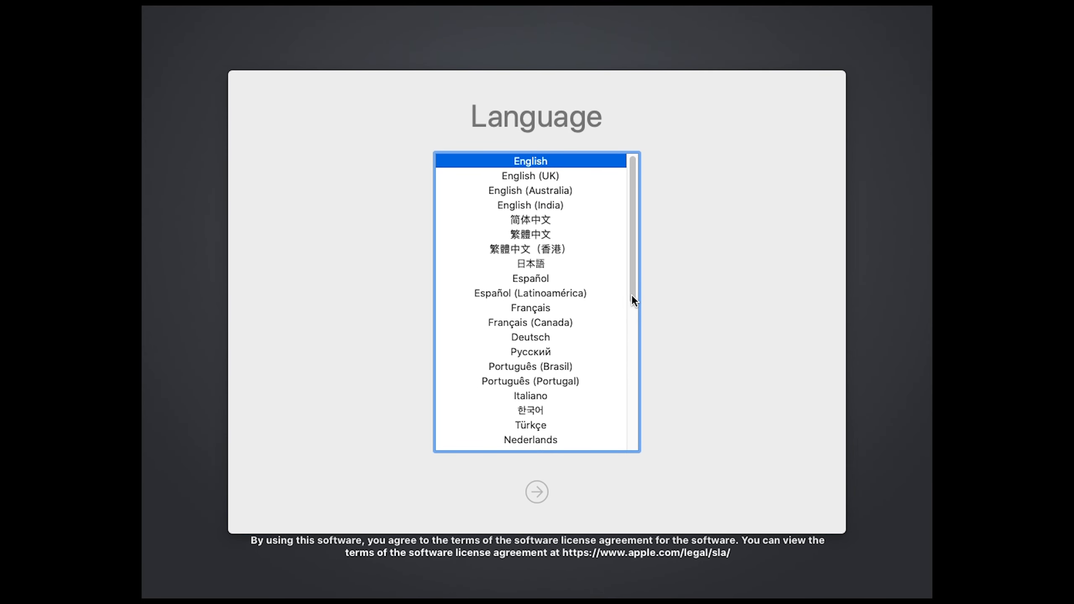
Choose English as the installer language and open Disk Utility from macOS Utilities
drag(632, 296, 633, 297)
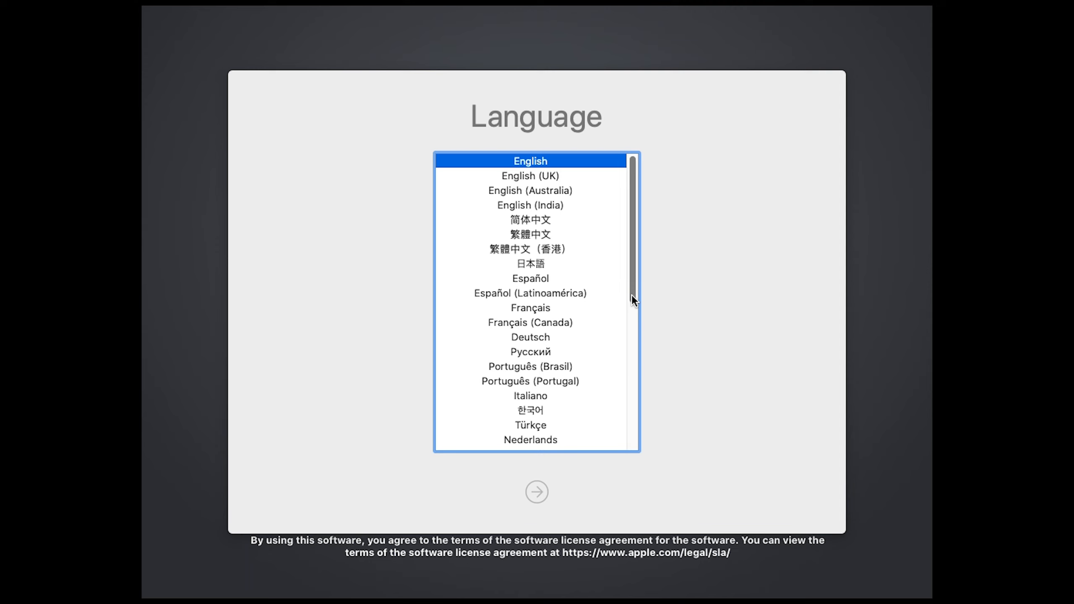
key(Return)
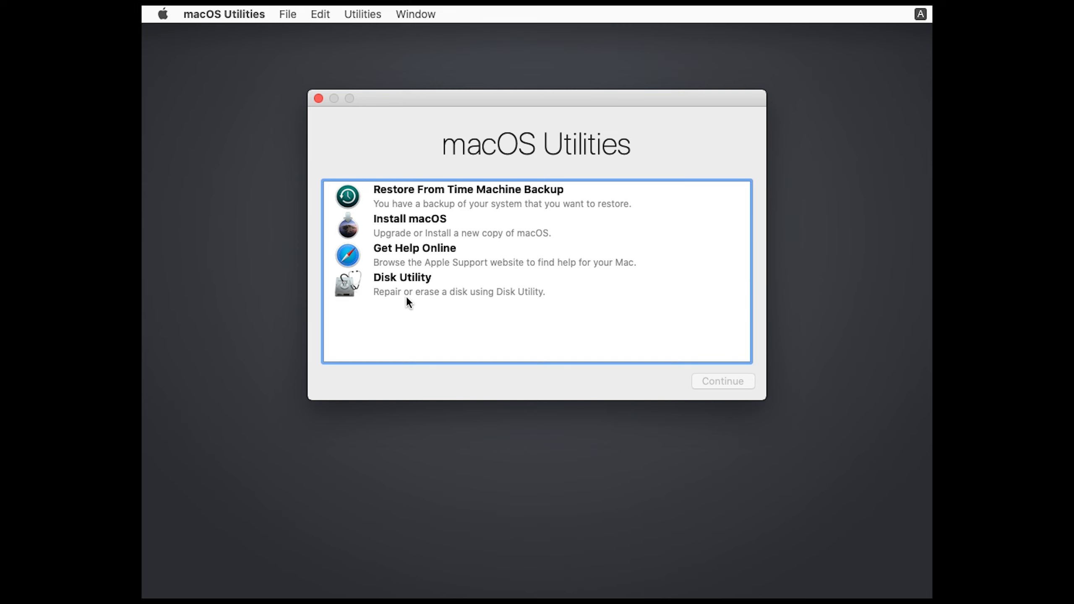
click(411, 294)
click(745, 381)
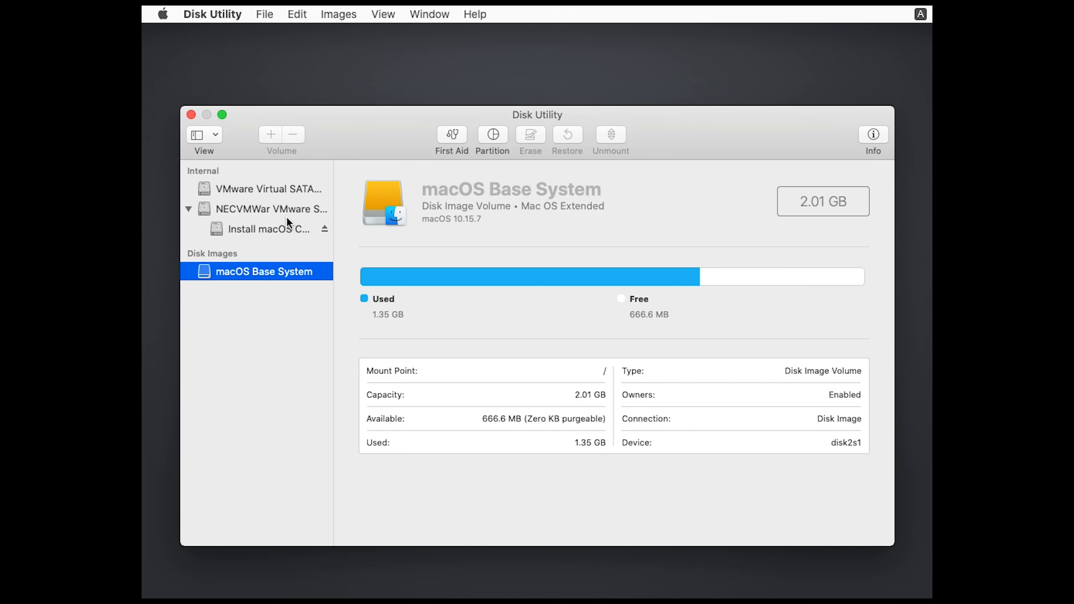
Show all devices in Disk Utility and select the VMware Virtual SATA Hard Drive Media
click(214, 136)
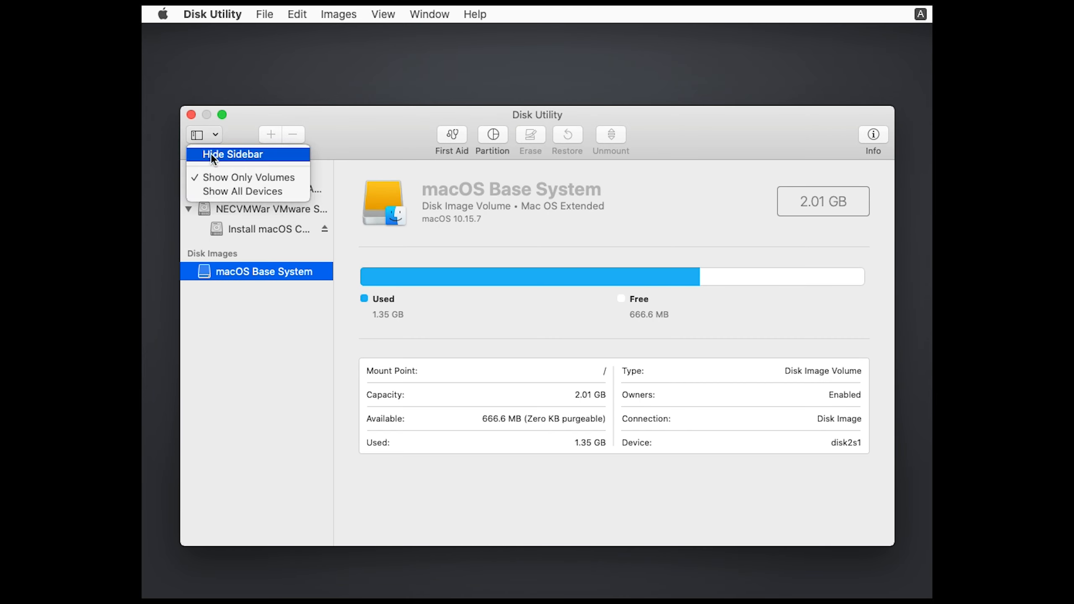
click(225, 187)
click(246, 192)
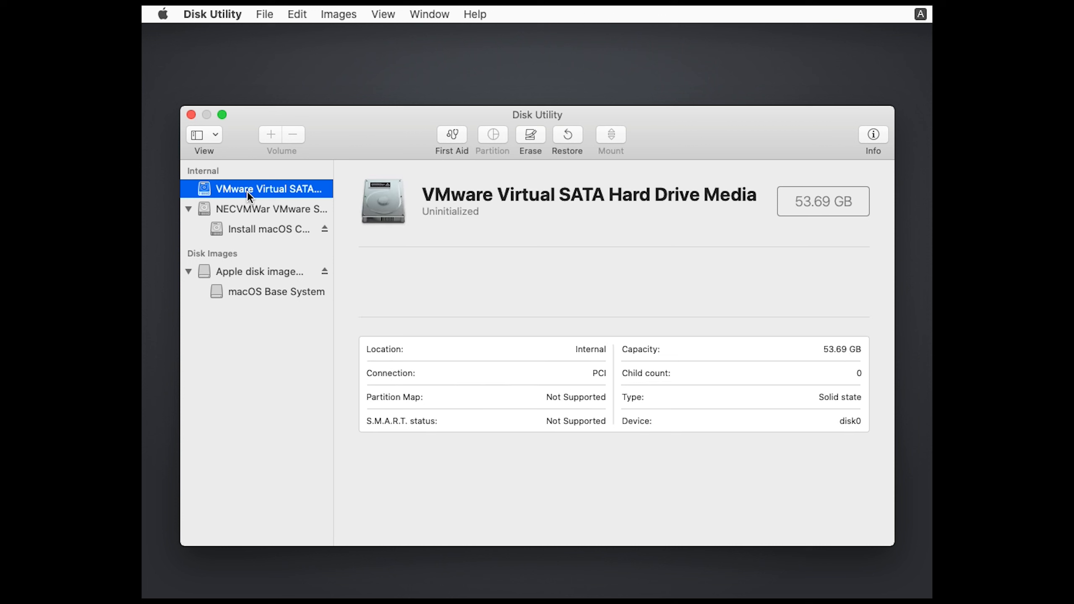
drag(821, 202, 854, 203)
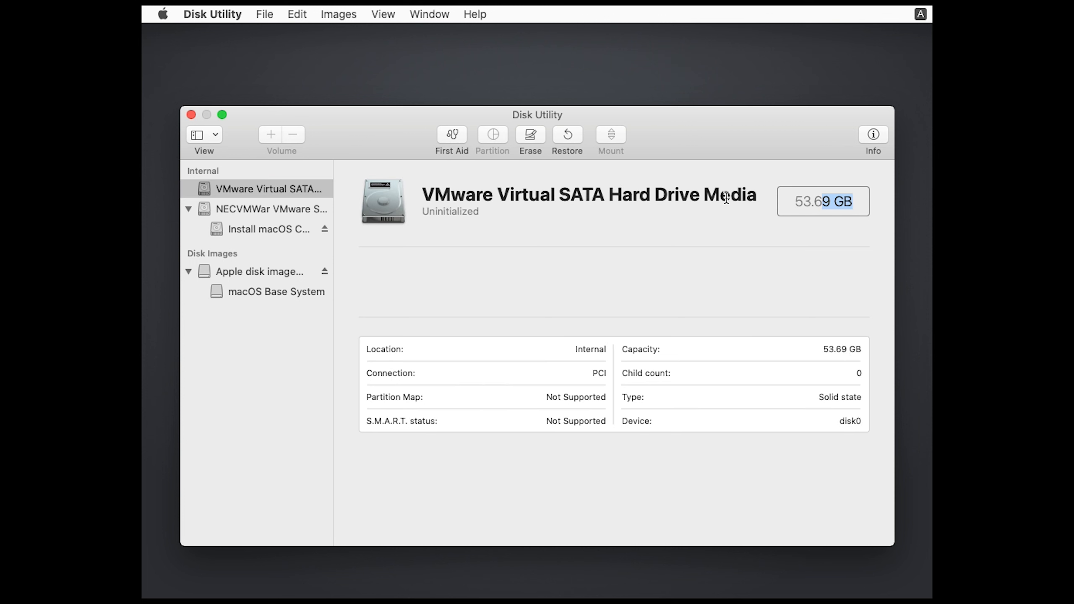
Erase the virtual drive as macOS with Mac OS Extended (Journaled) format and GUID Partition Map, and close Disk Utility
click(529, 137)
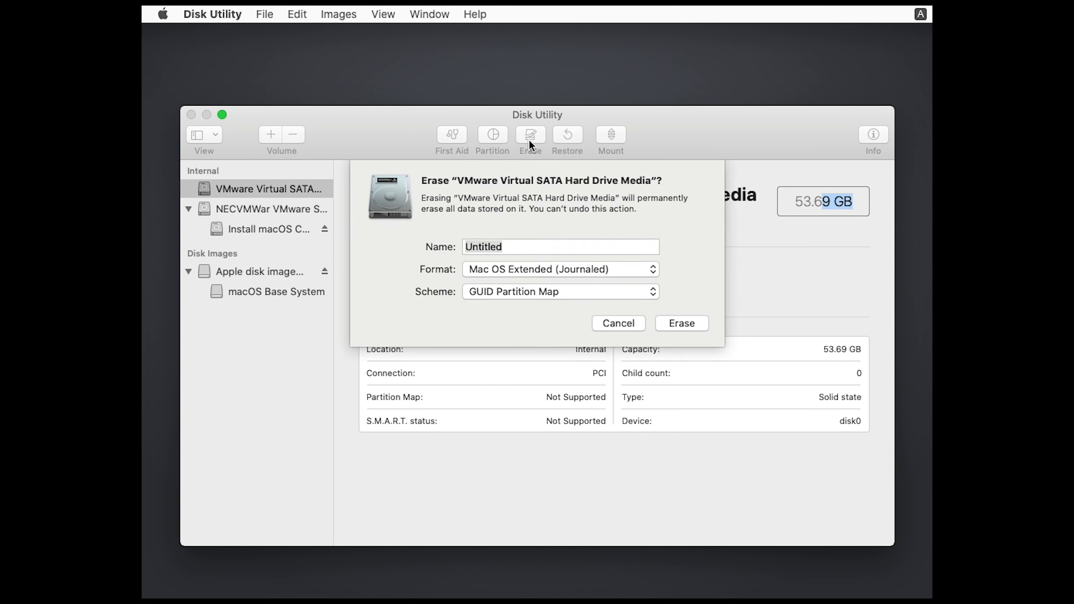
text(macOS)
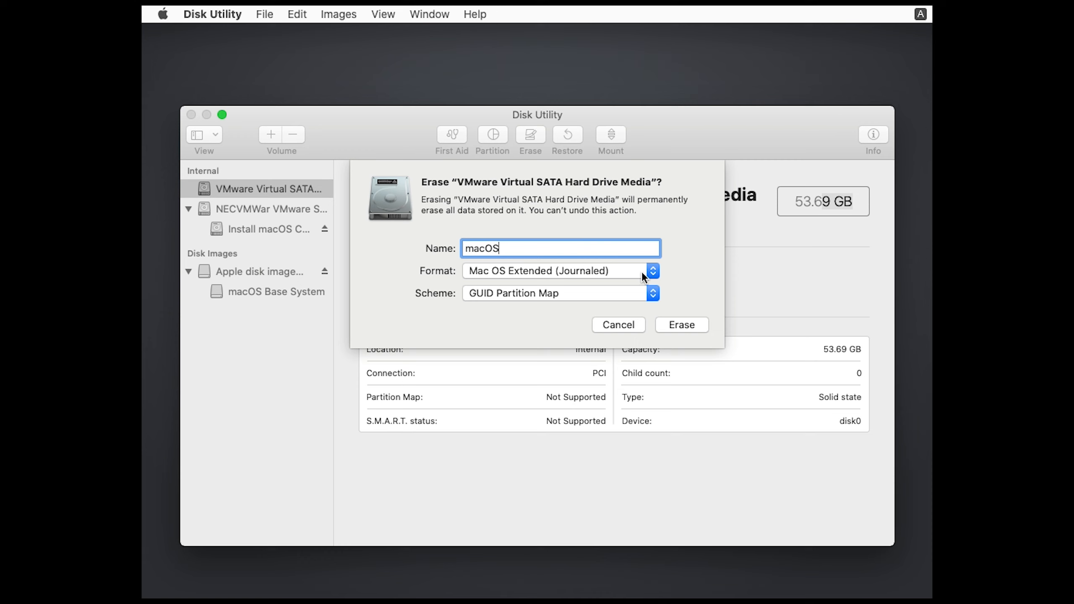
click(647, 270)
click(647, 270)
click(640, 294)
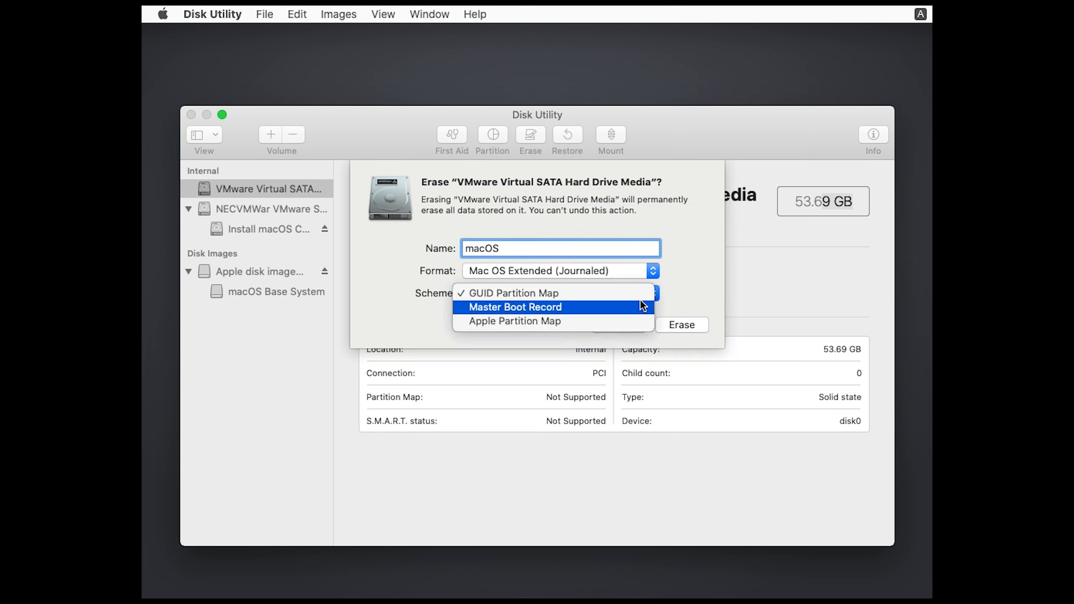
click(639, 291)
click(682, 325)
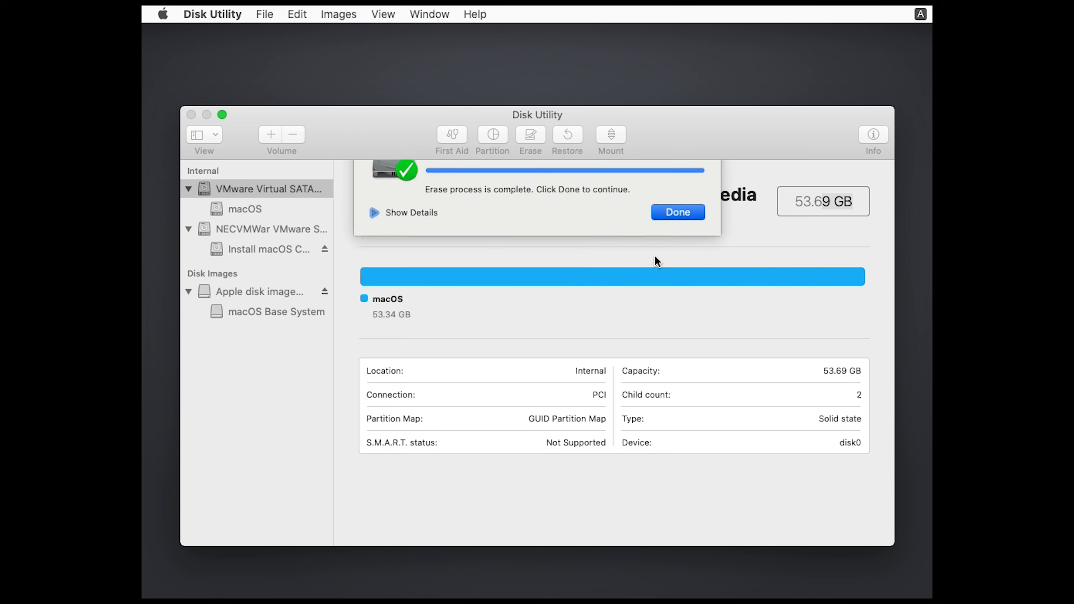
click(678, 212)
click(191, 114)
Launch the macOS Catalina installer, agree to the license terms, and start the installation on the macOS disk
click(546, 236)
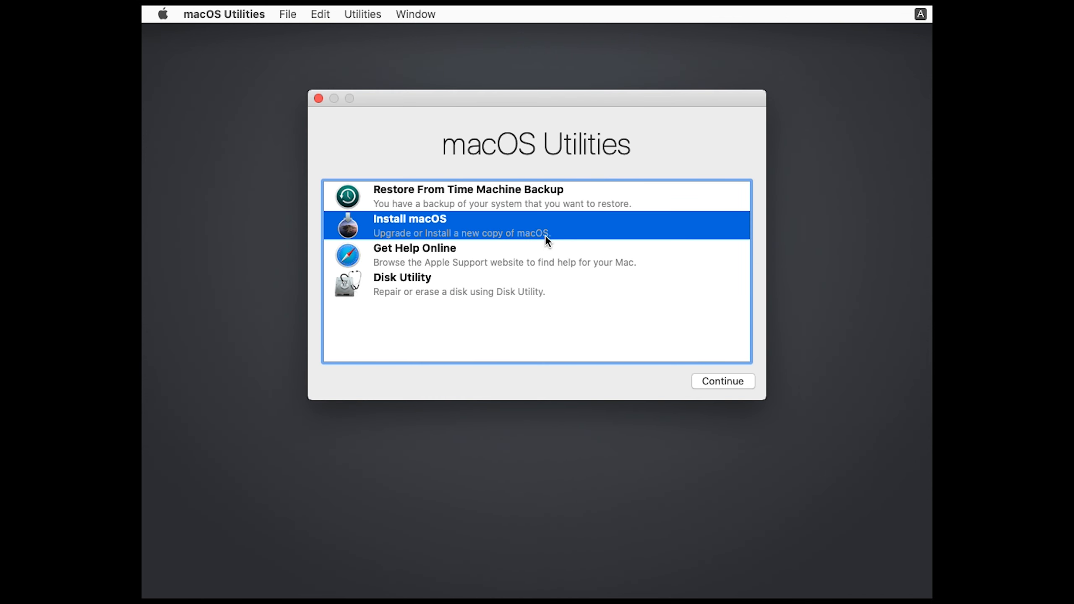
click(723, 381)
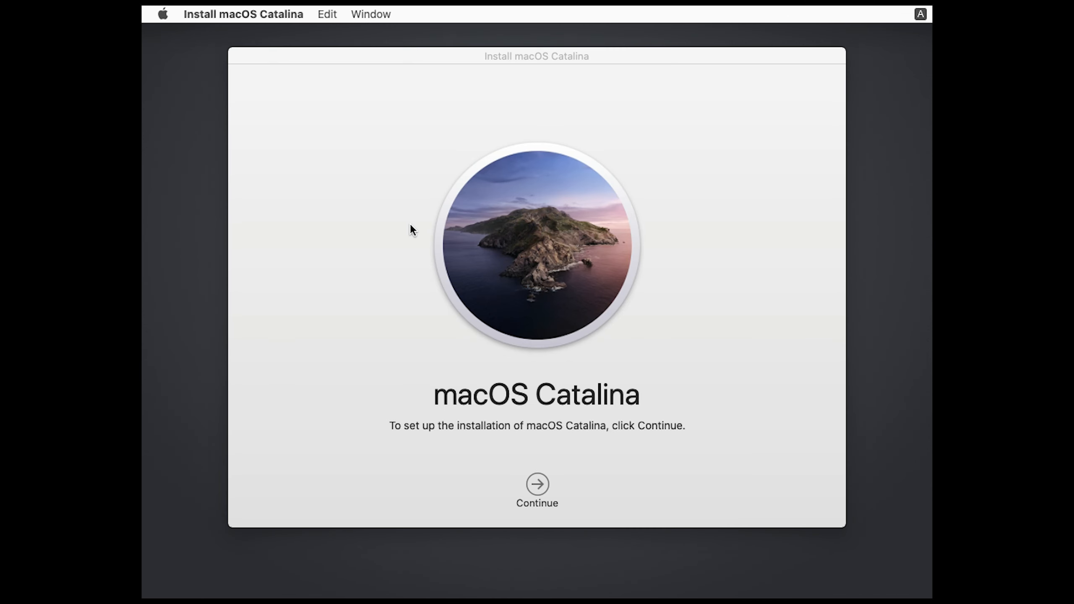
click(538, 484)
click(573, 483)
click(652, 142)
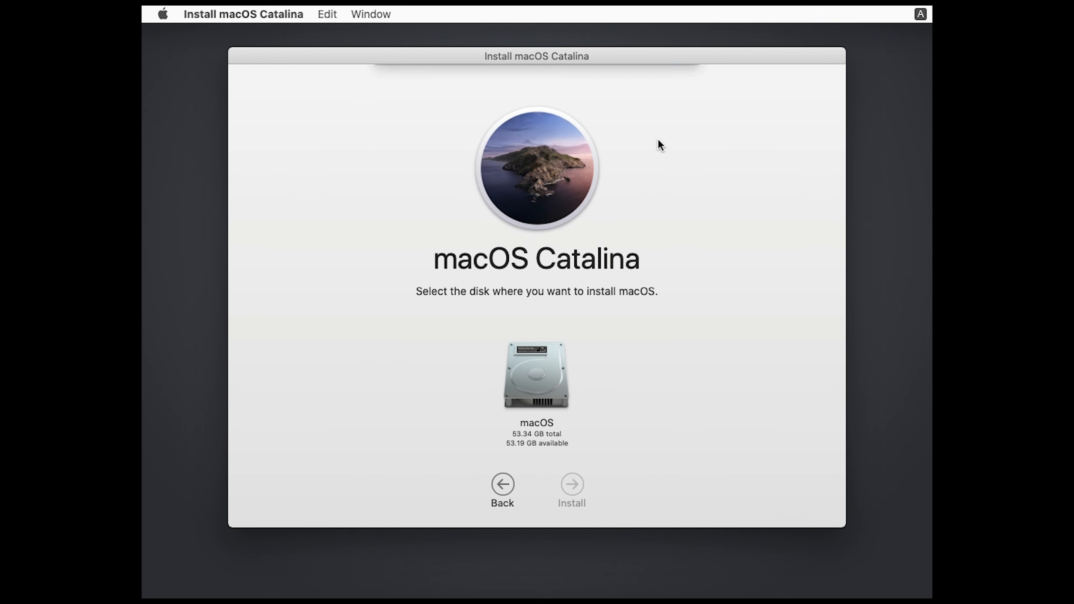
click(532, 404)
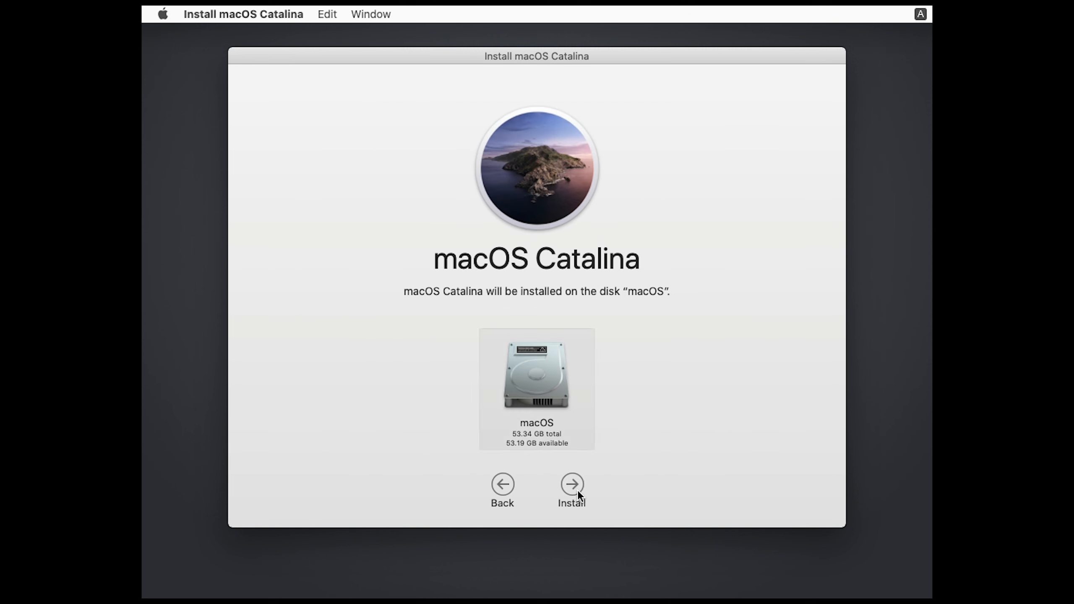
click(577, 491)
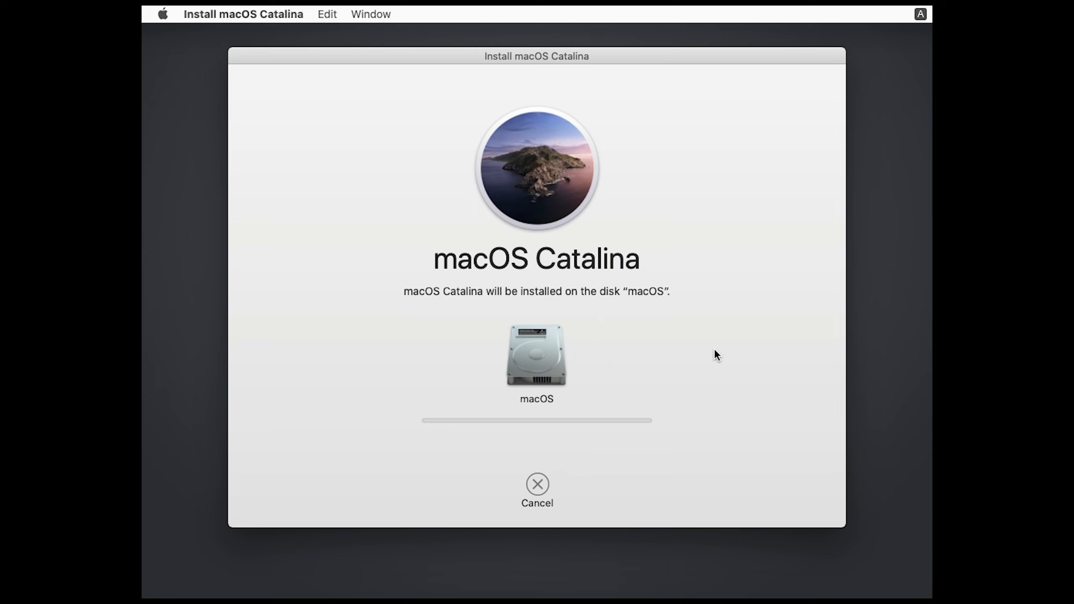
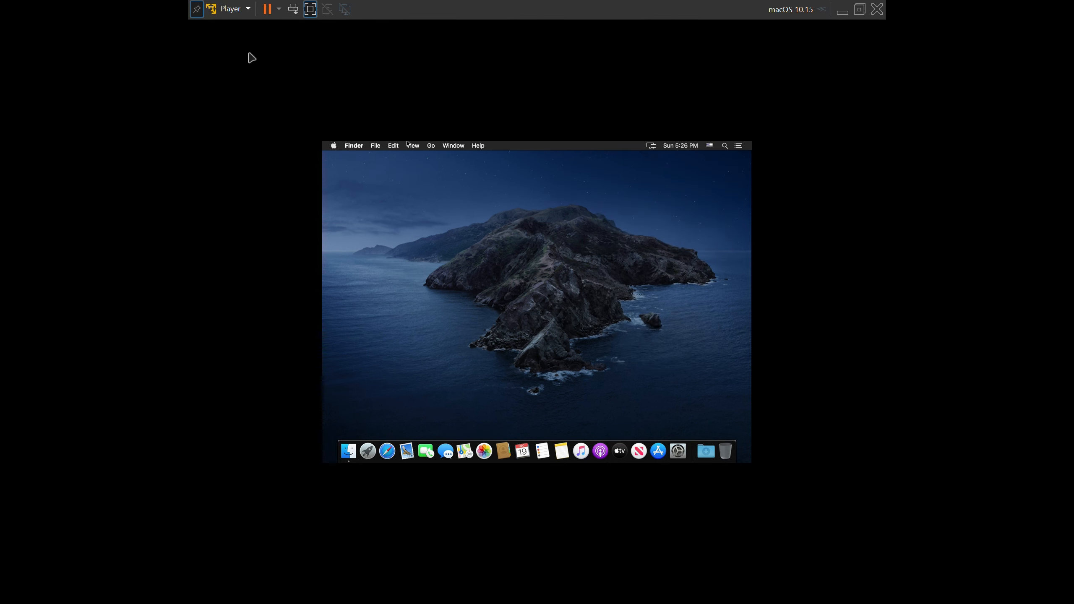
Load darwin.iso from the Unlocker-x64 tools folder into the virtual machine's CD/DVD drive and set the drive to connected
click(235, 9)
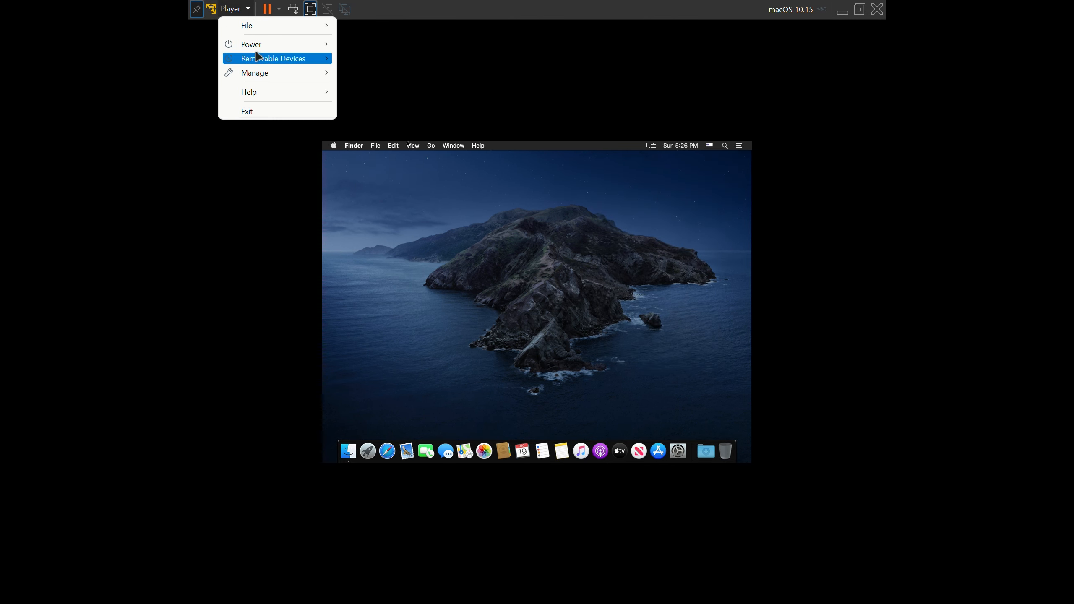
mouse_move(258, 59)
mouse_move(394, 64)
click(567, 79)
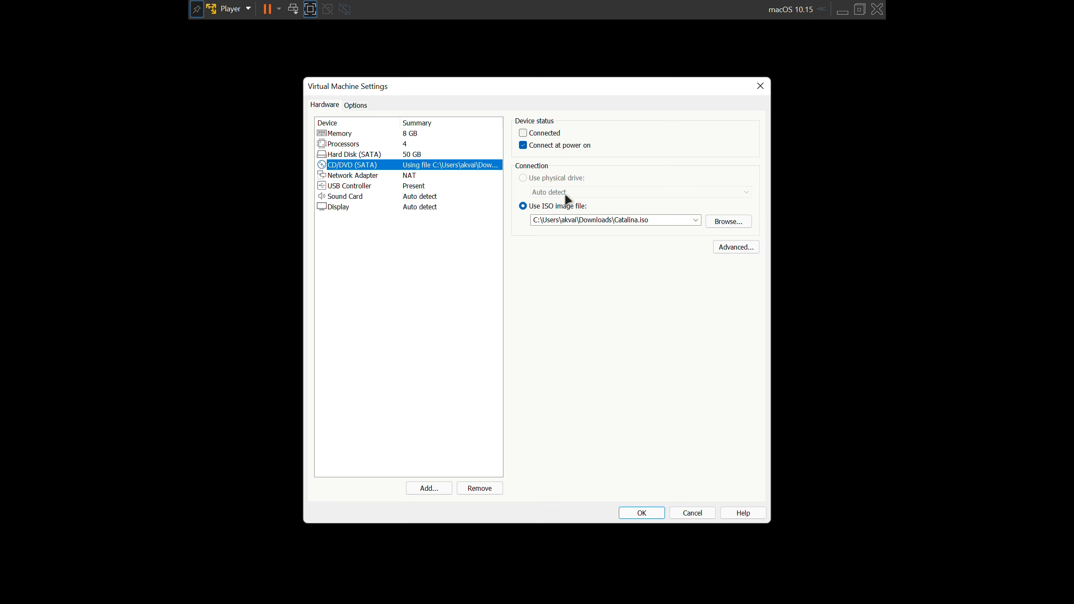
click(713, 219)
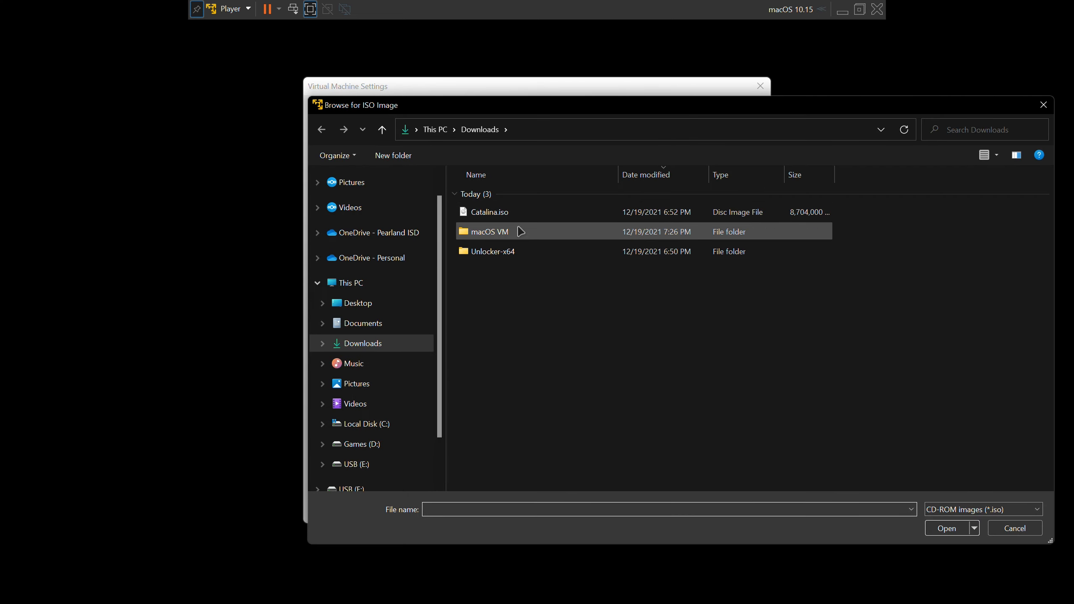
double_click(508, 250)
double_click(507, 219)
click(508, 197)
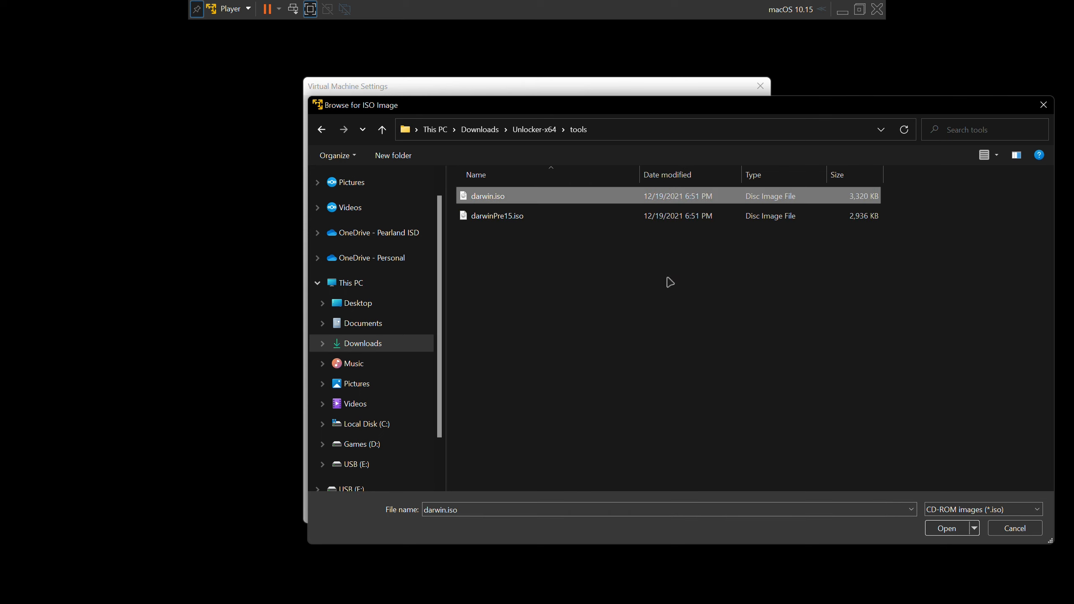
click(937, 527)
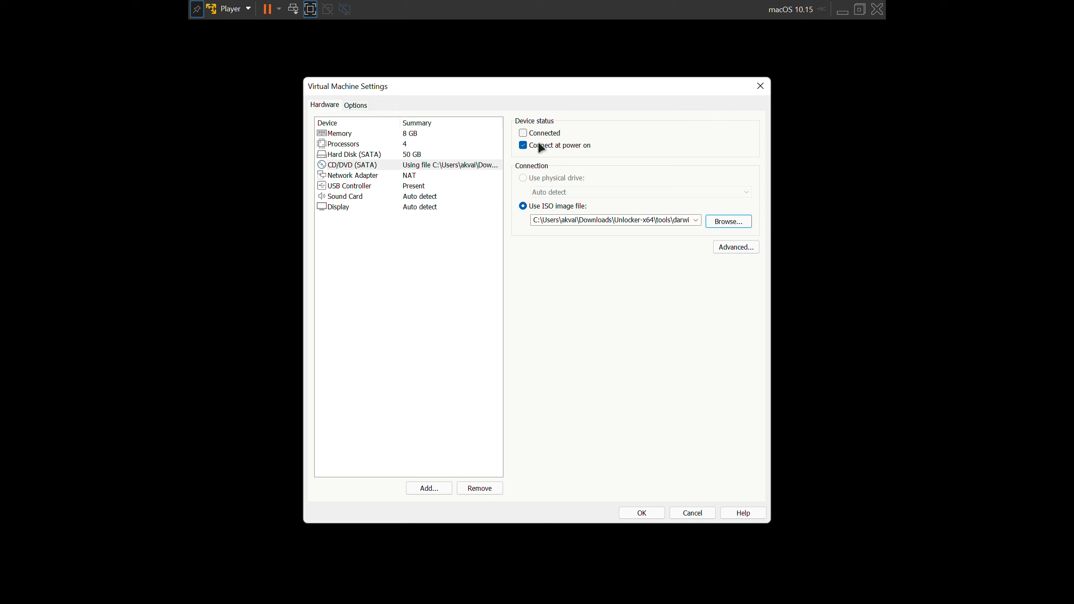
click(647, 510)
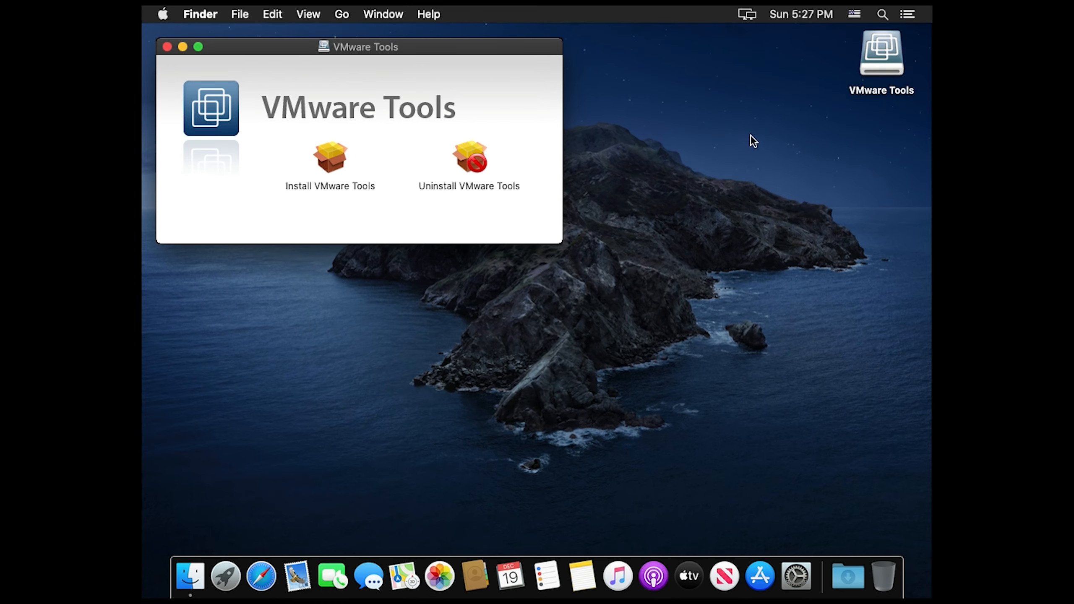
Run the VMware Tools installer as a standard installation on the macOS disk and authorize it with the account password
double_click(326, 175)
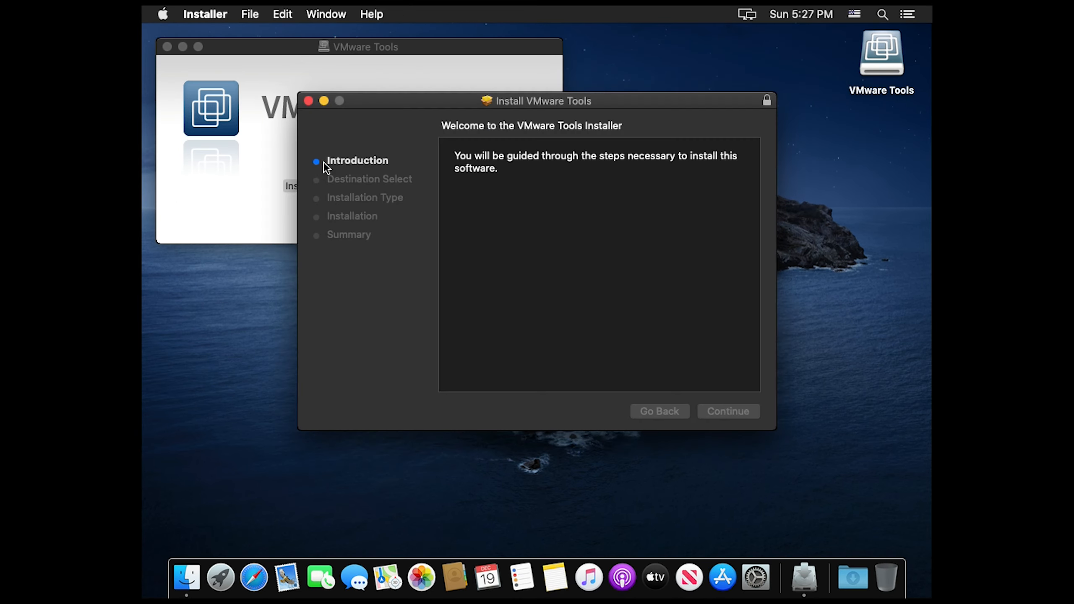
click(723, 416)
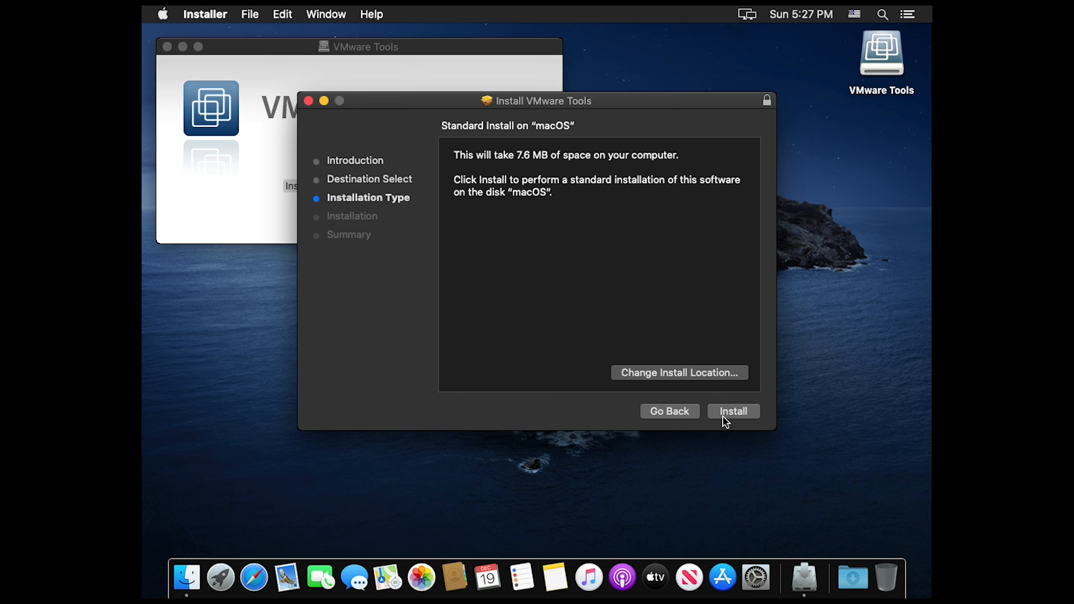
click(723, 416)
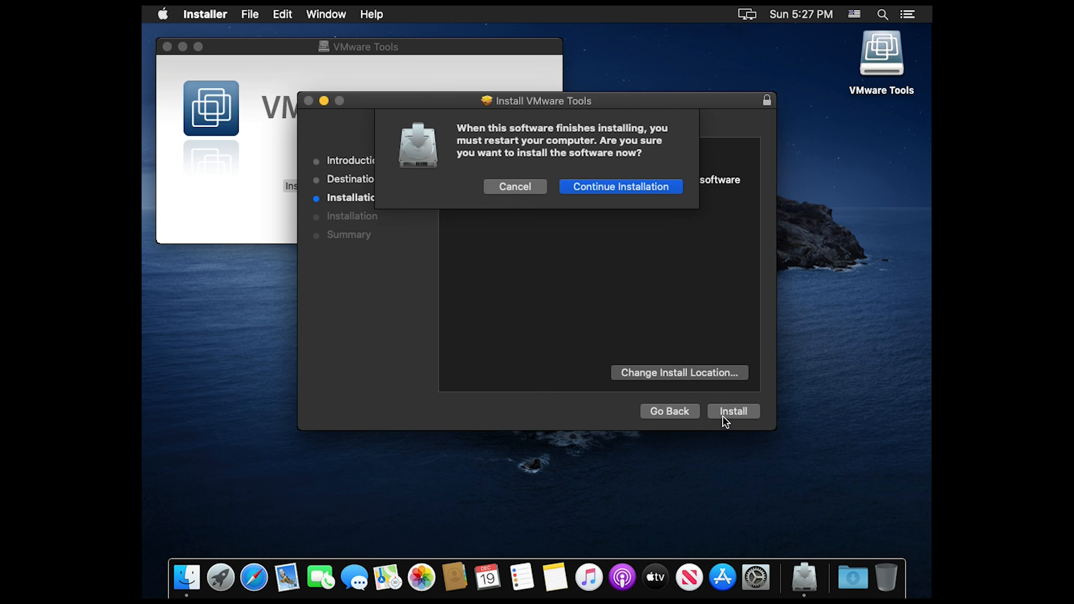
click(666, 187)
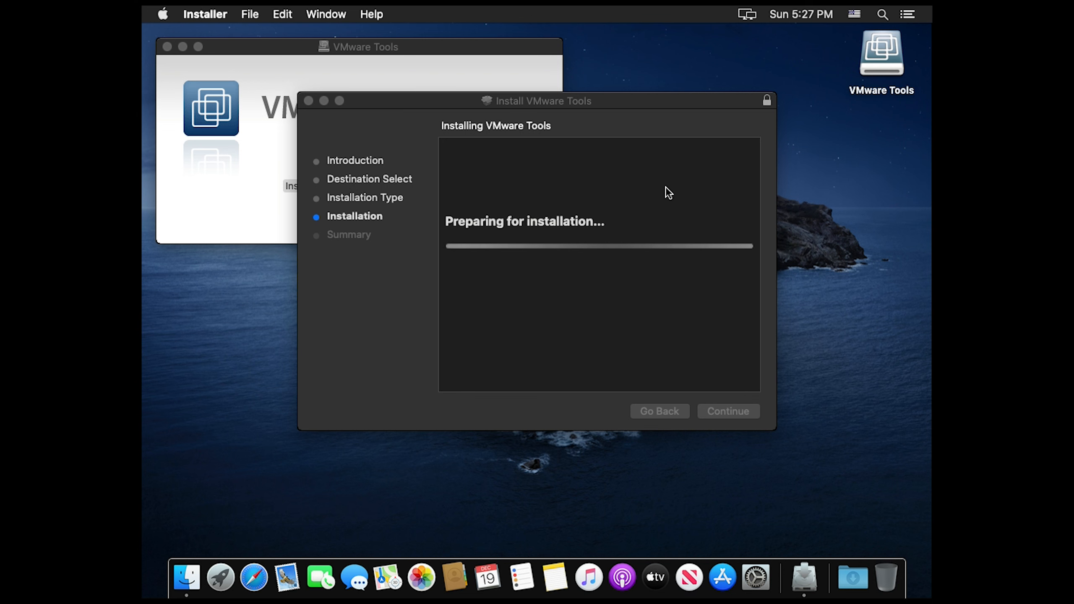
text(•••••••••••••)
key(Return)
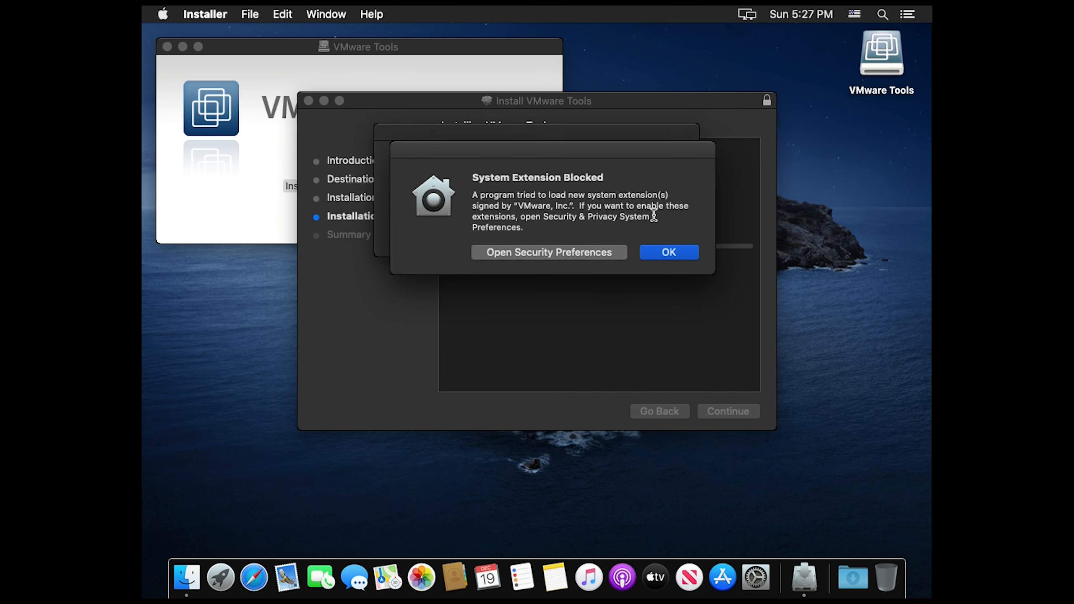
Unlock the Security & Privacy preferences with the account password and allow the blocked VMware, Inc. system software
click(594, 253)
click(582, 239)
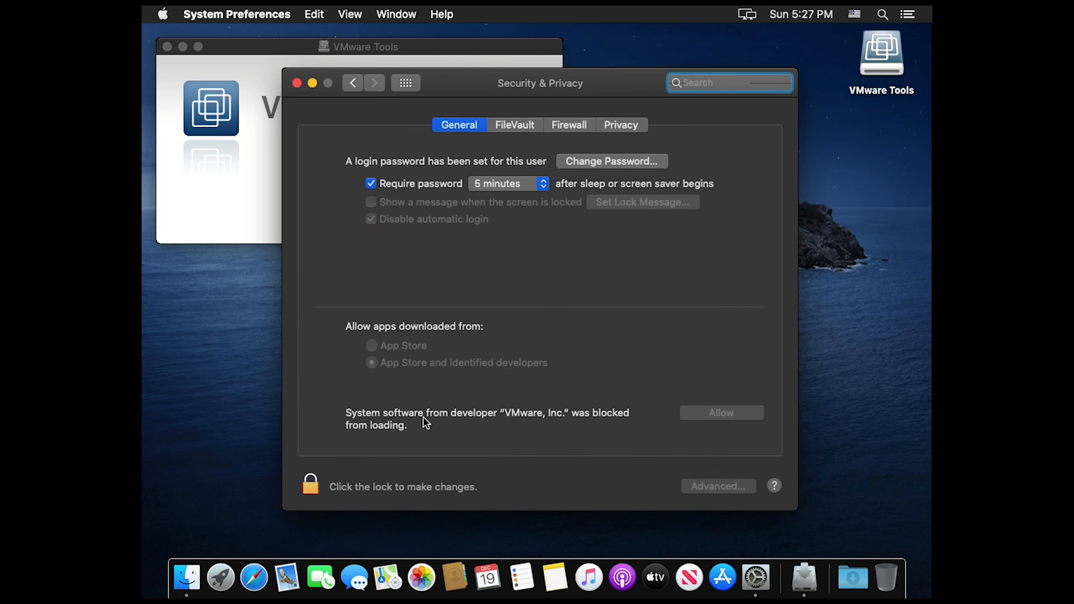
click(299, 484)
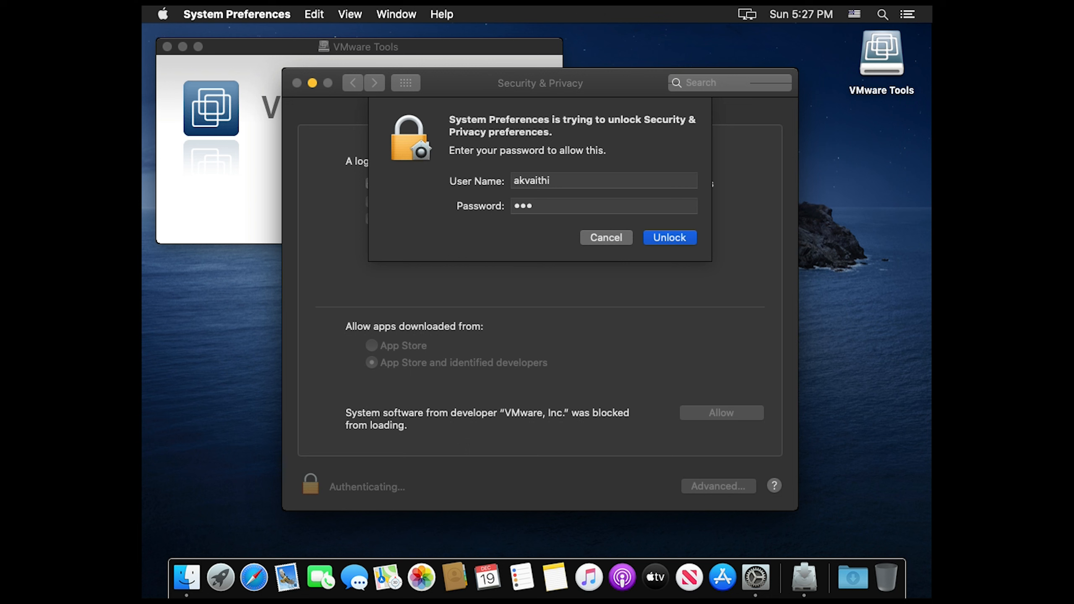
key(Return)
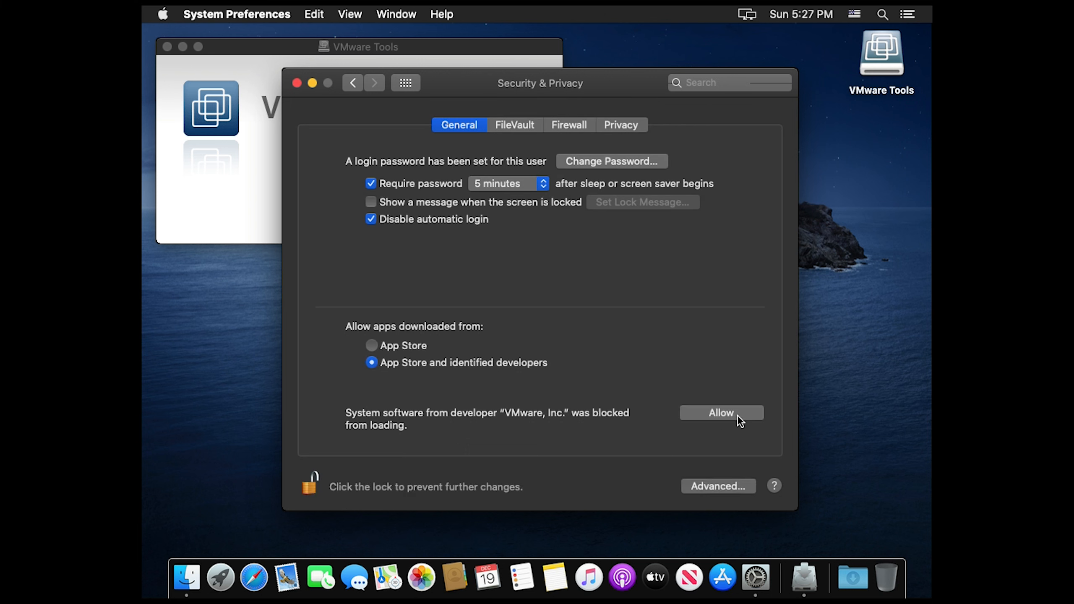
click(737, 415)
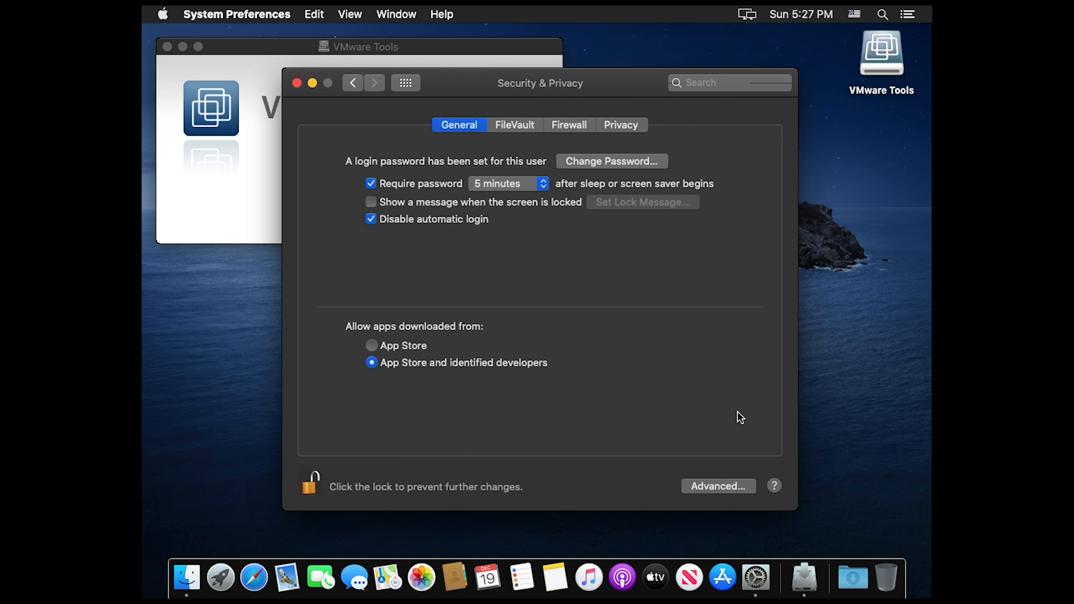
click(298, 83)
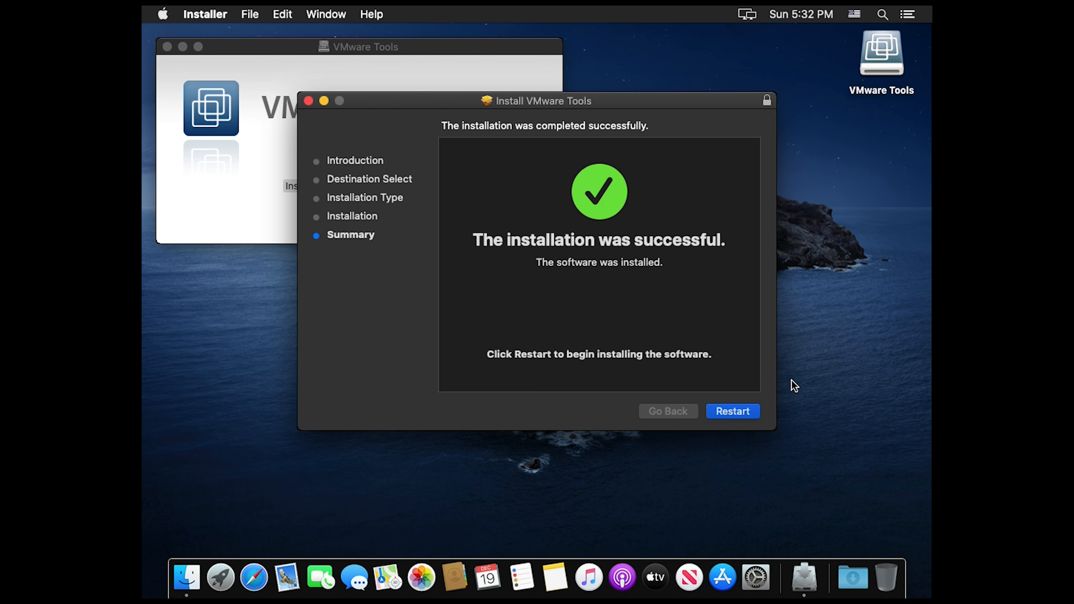
Restart macOS to complete the VMware Tools installation and log in full screen with the account password
click(758, 407)
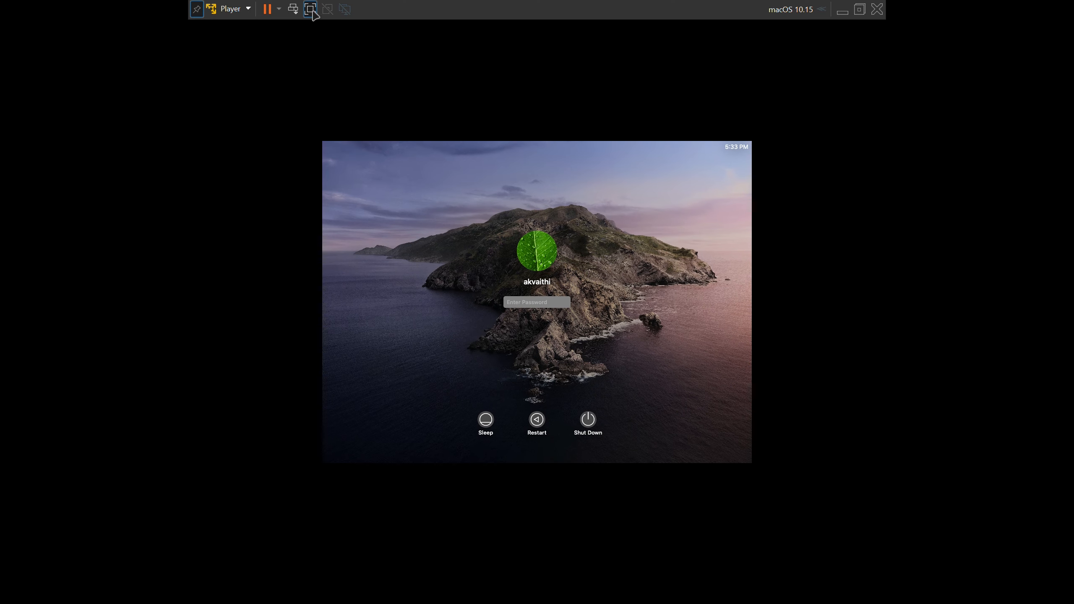
click(310, 8)
click(504, 133)
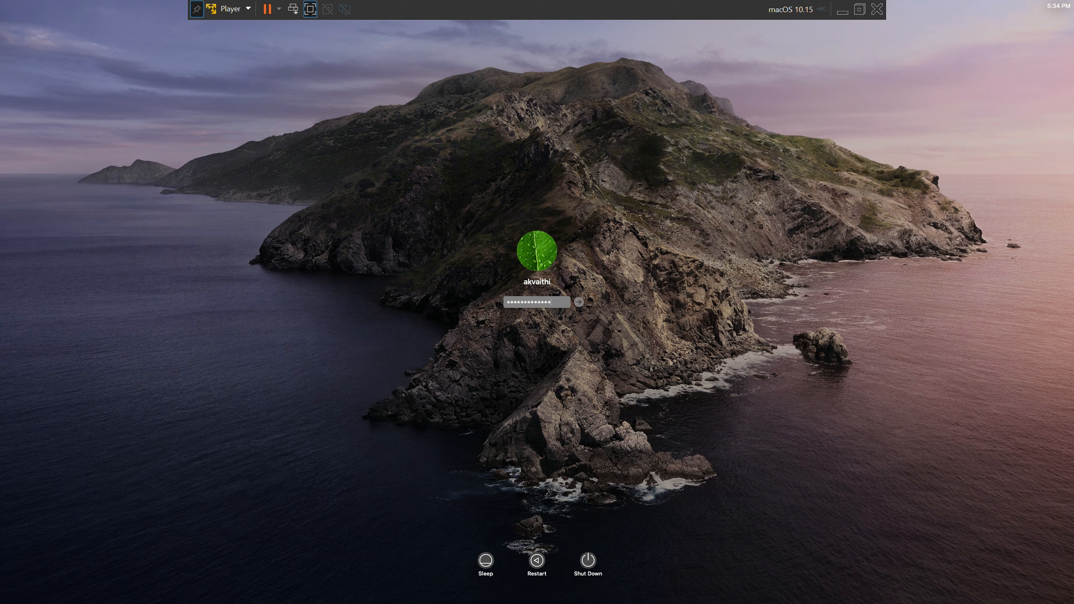
key(Return)
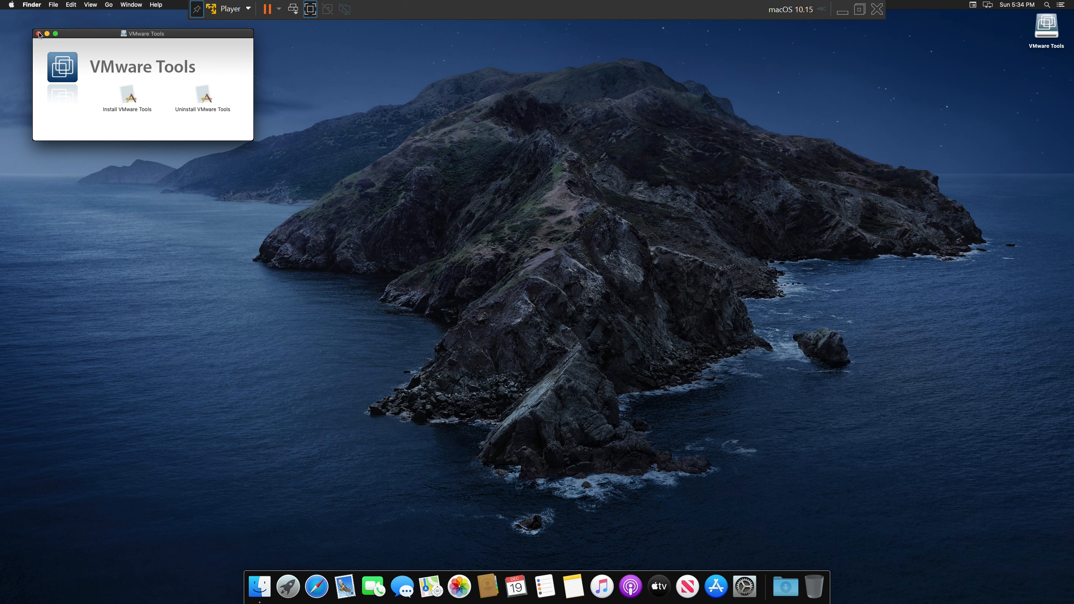
Leave full-screen mode and permanently dismiss the VMware Tools installation reminder
click(310, 9)
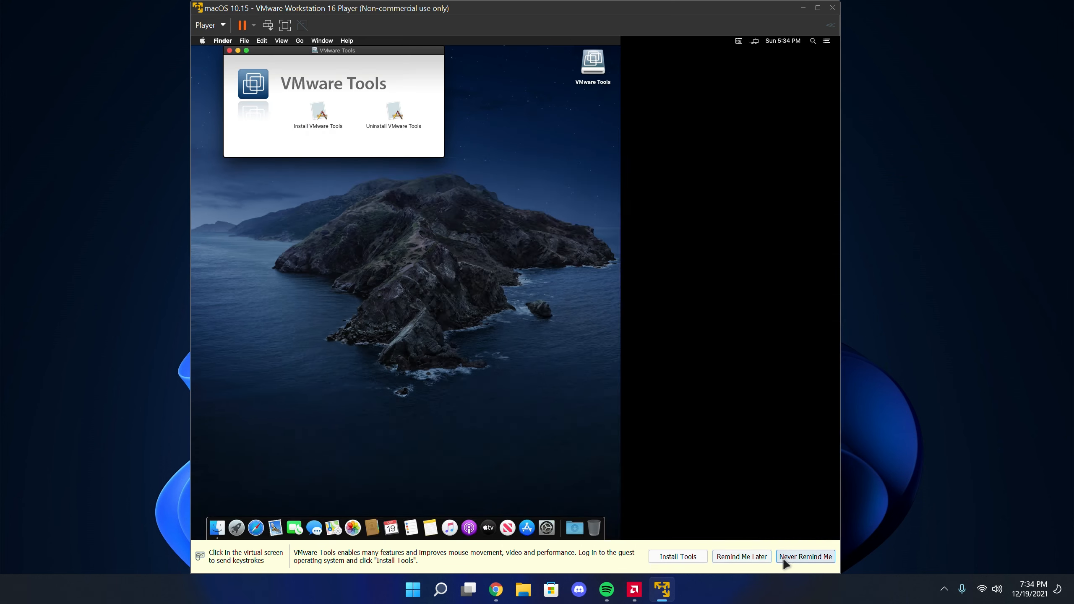
click(782, 560)
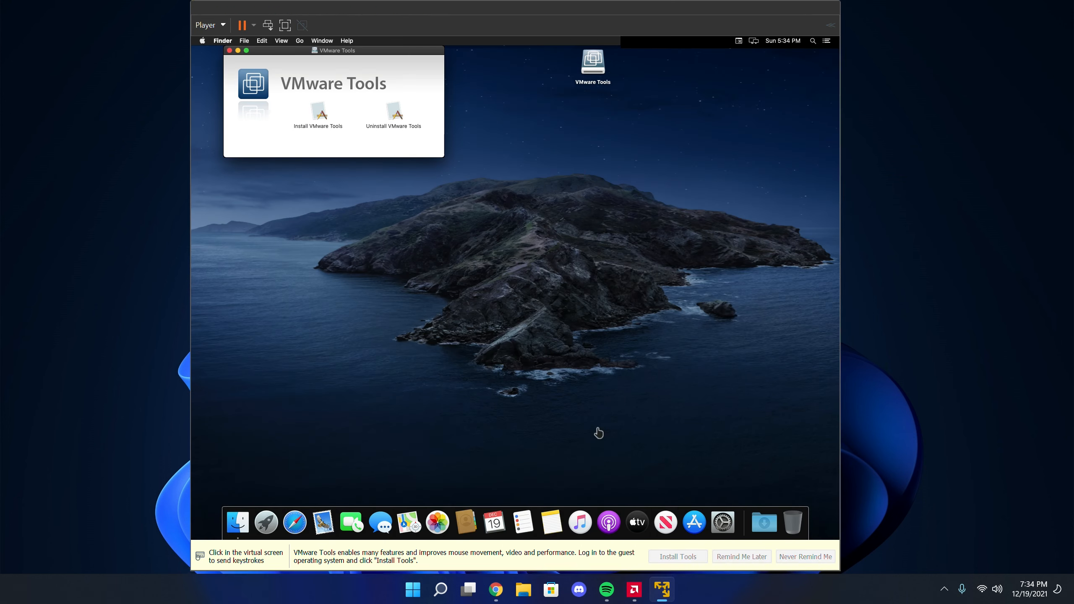
Close the VMware Tools window and eject the VMware Tools disc from the macOS desktop
click(230, 50)
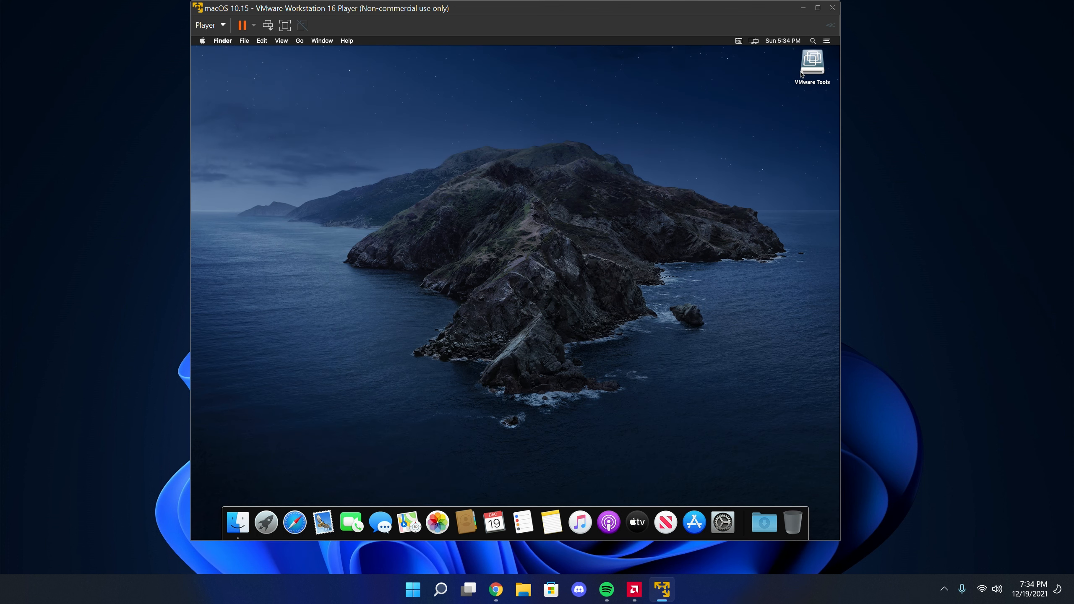
drag(786, 99, 812, 62)
right_click(813, 63)
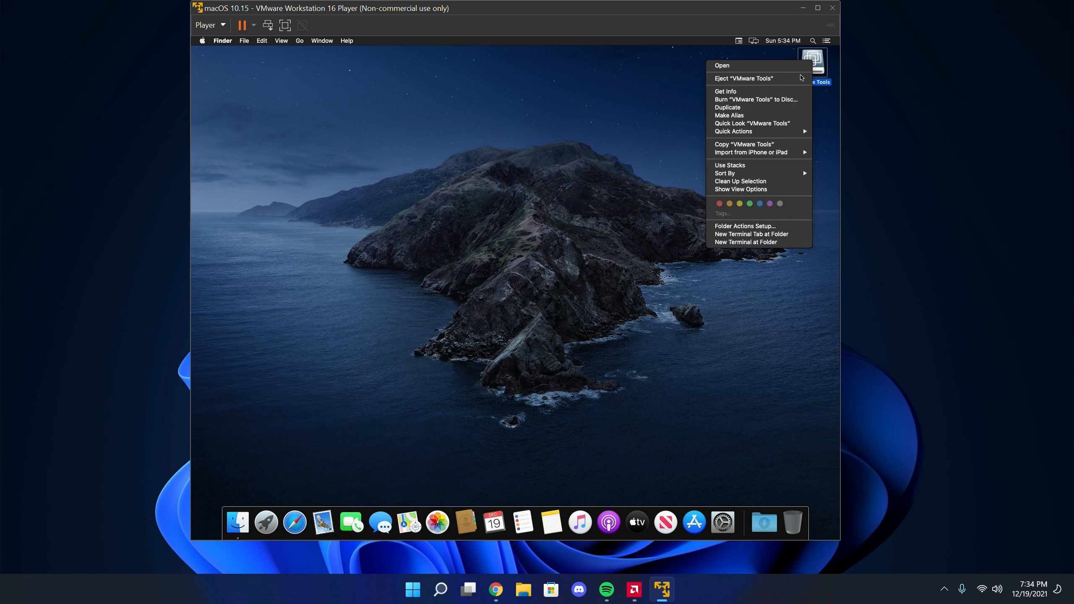
click(742, 79)
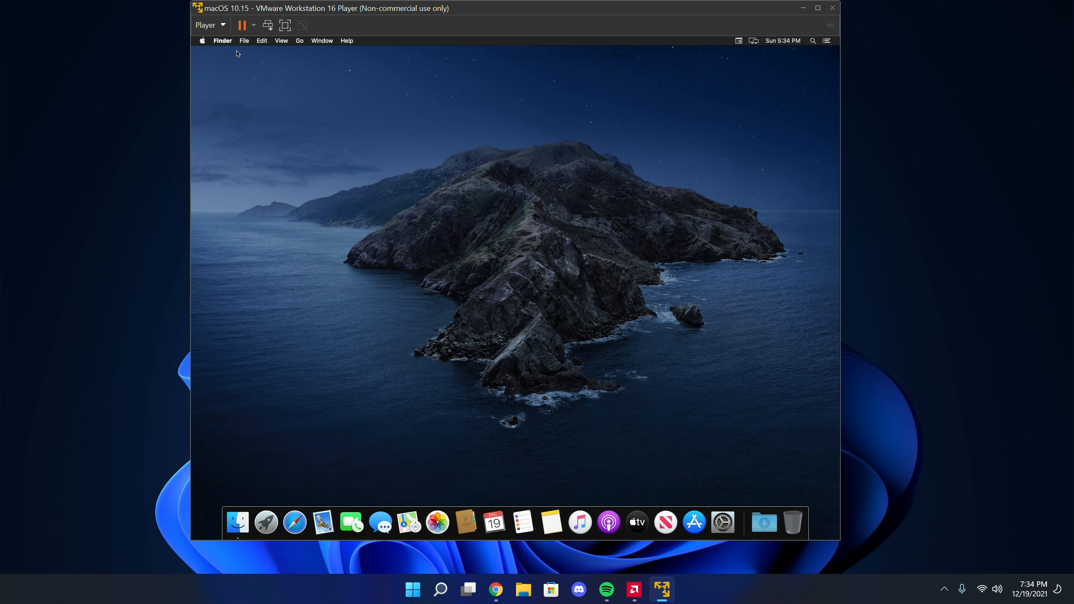
Turn off Connect at power on for the virtual machine's CD/DVD (SATA) drive
click(213, 24)
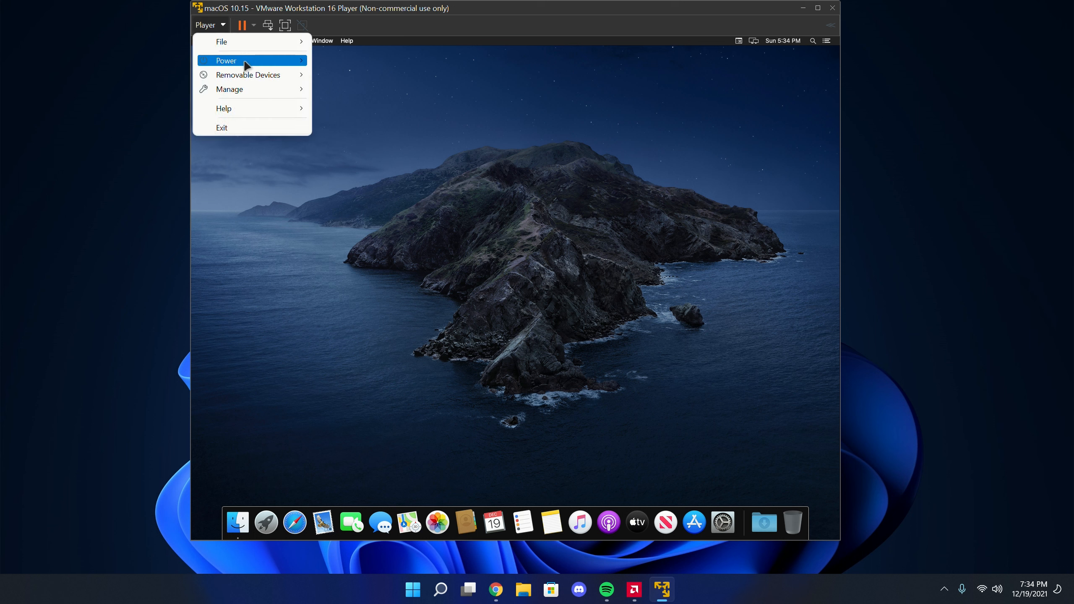
mouse_move(253, 78)
mouse_move(377, 75)
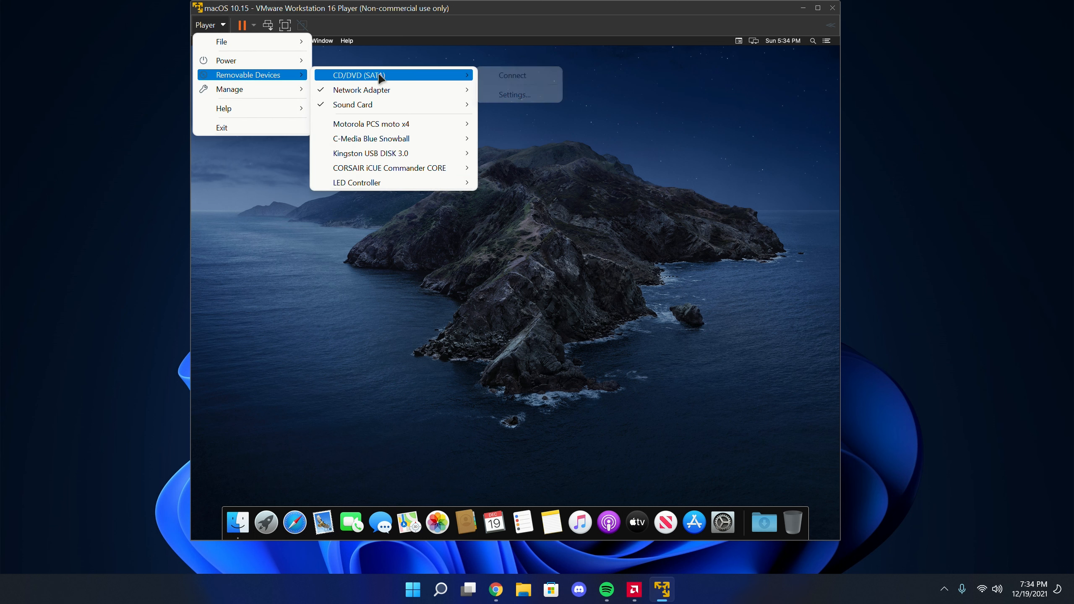
click(518, 94)
click(531, 113)
click(631, 481)
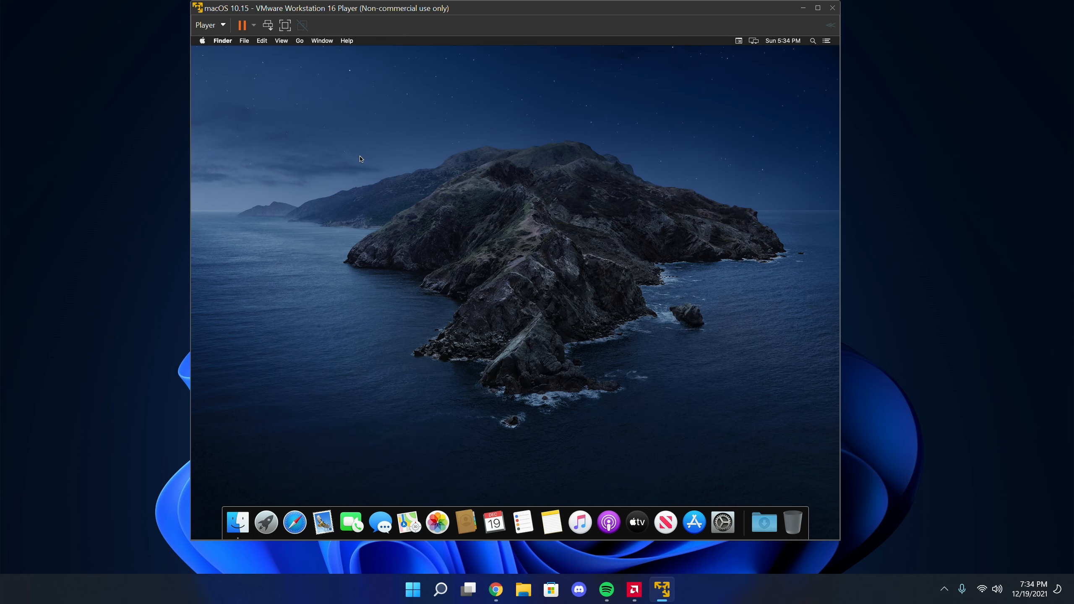
drag(426, 146, 483, 216)
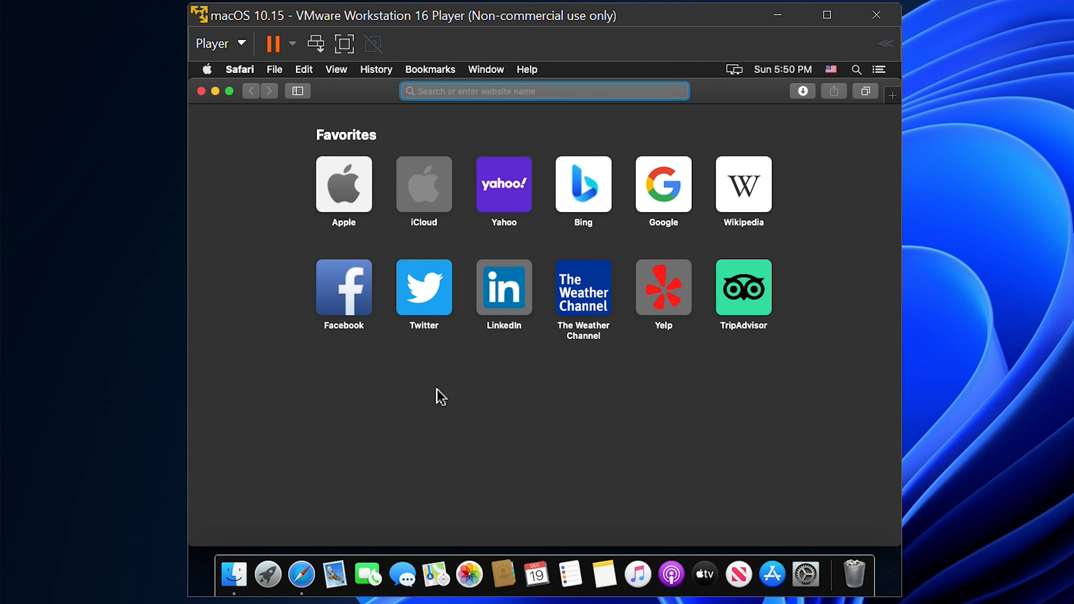
Search for "clover config" in Safari and open the suggested Download Clover Configurator page from mackie100 projects
text(clover config)
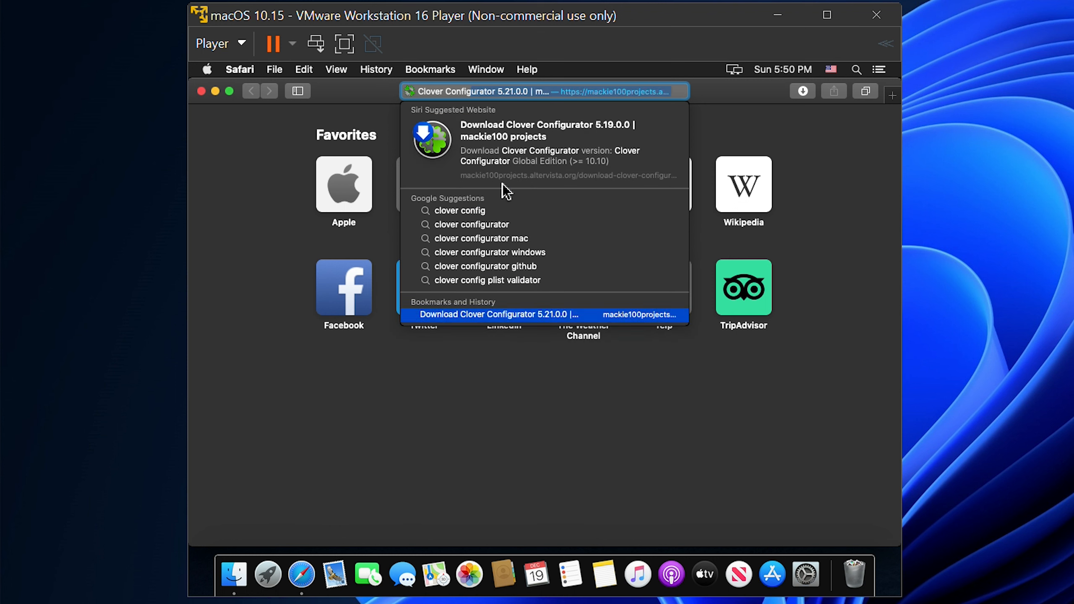
click(493, 137)
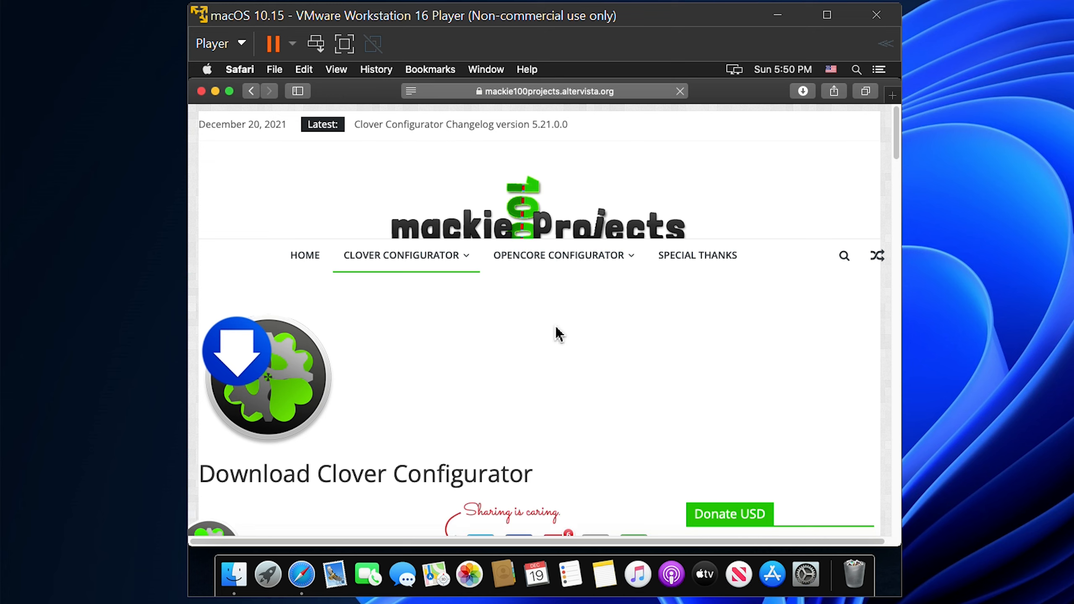
Download Clover Configurator (Global Edition), check it in the list of downloads, and close Safari
scroll(525, 346, down, 10)
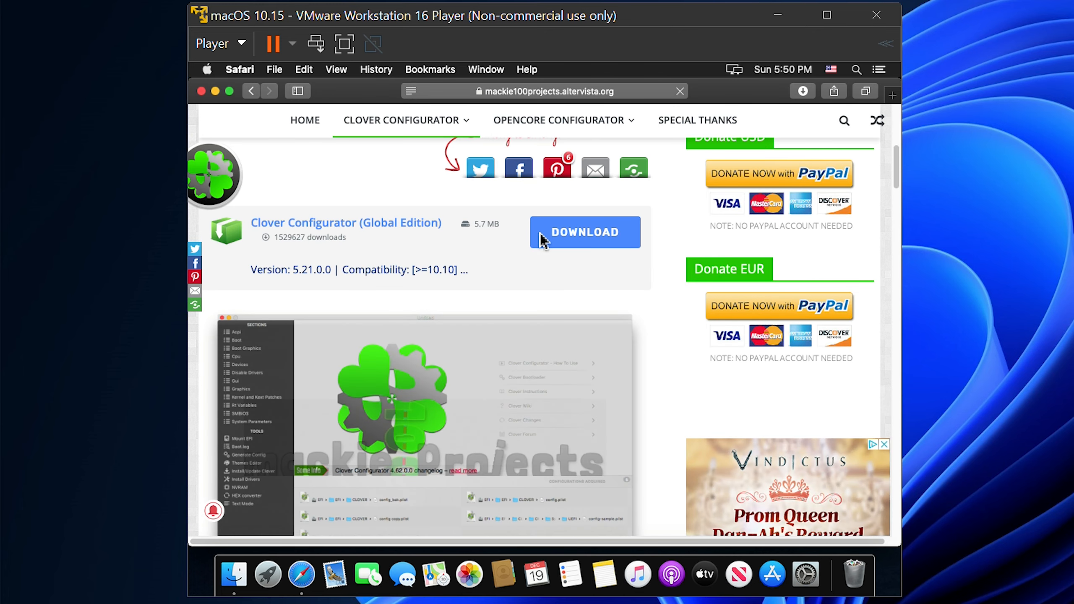
scroll(343, 241, up, 2)
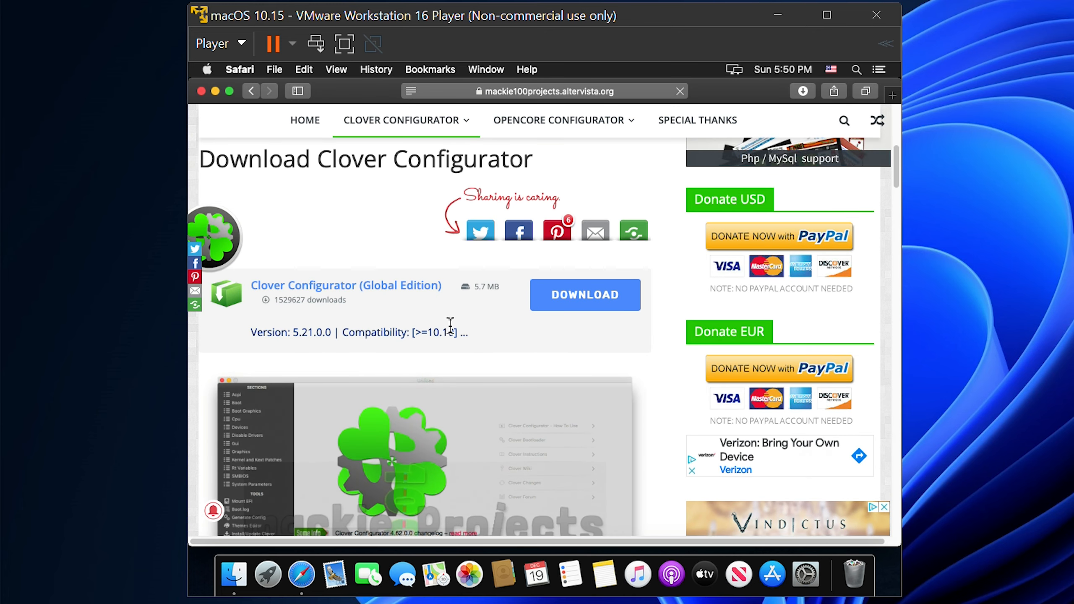
click(575, 303)
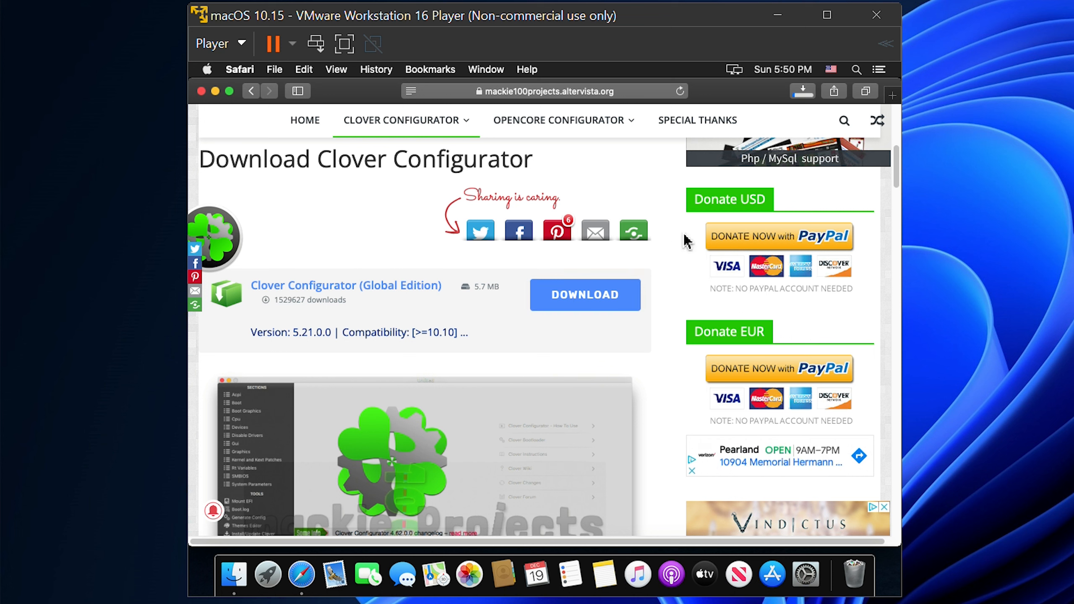
click(802, 93)
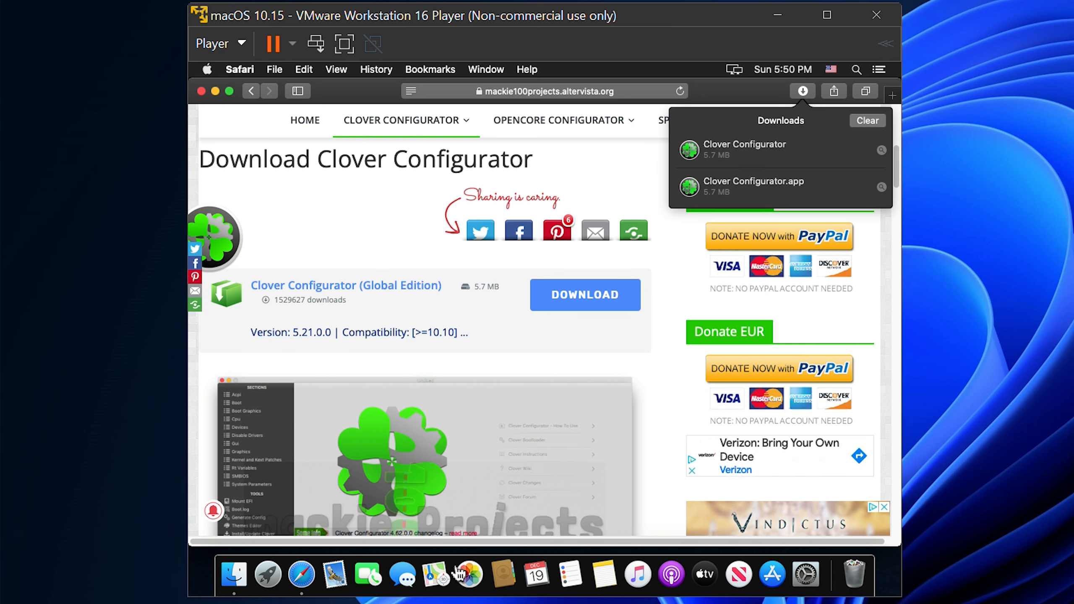
right_click(302, 575)
click(309, 530)
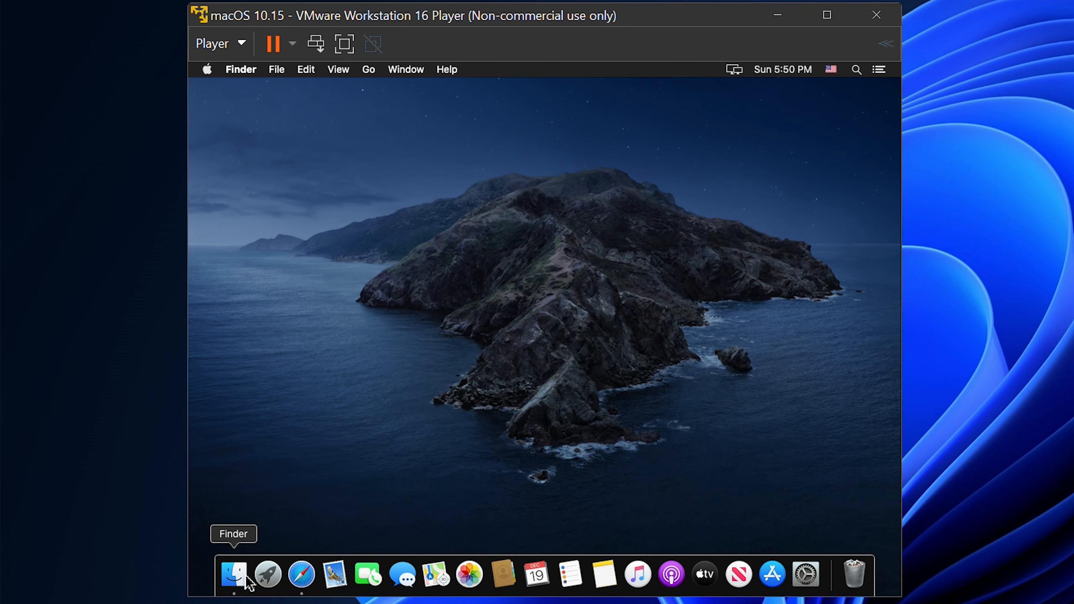
Try to open Clover Configurator from the Downloads folder in Finder and dismiss the security warning
click(249, 583)
click(338, 257)
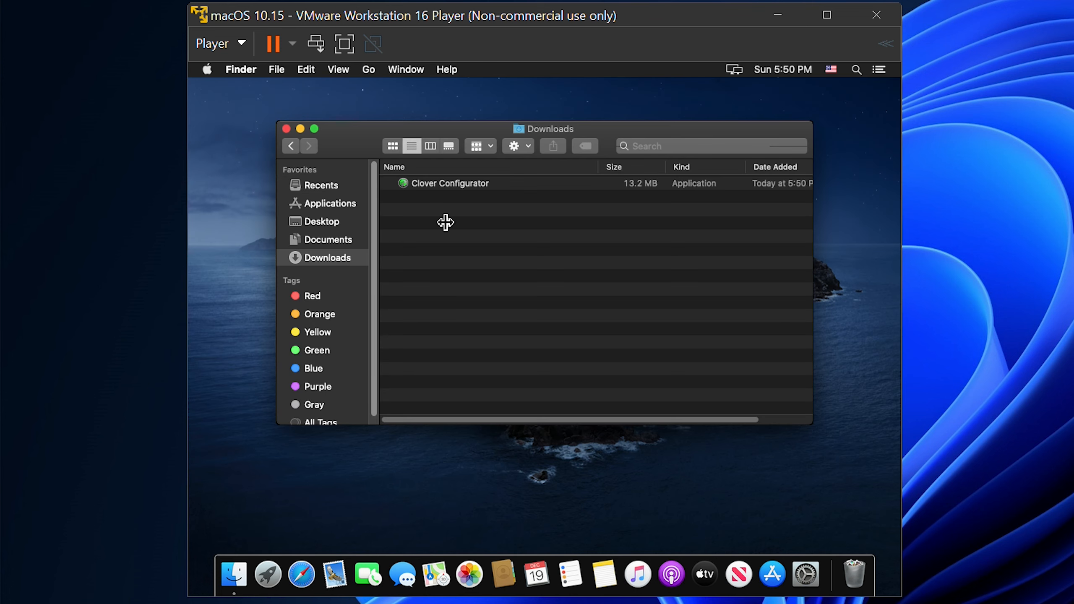
double_click(458, 182)
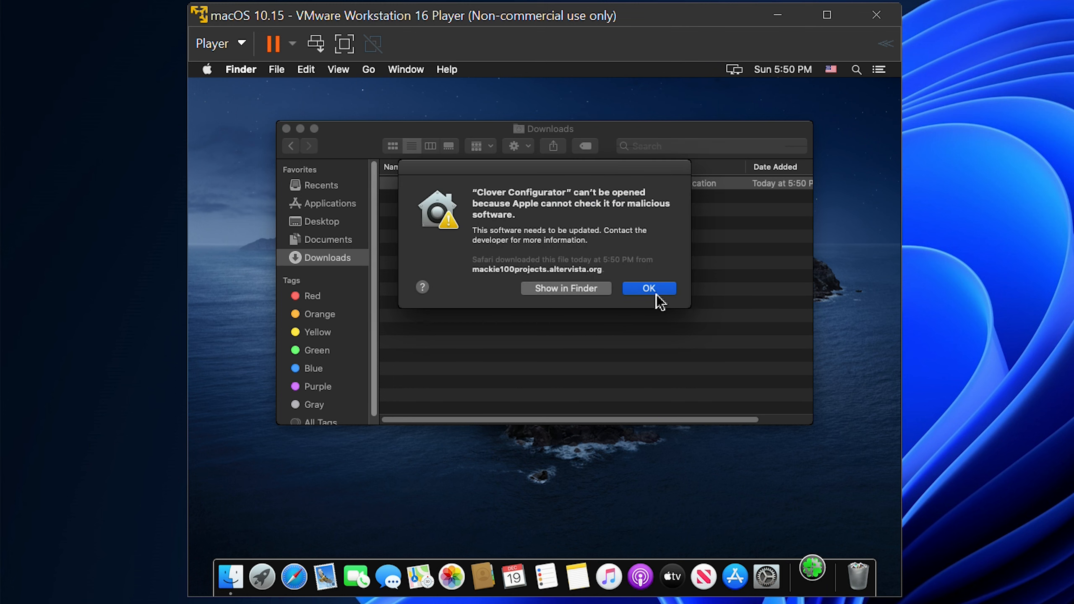
click(657, 294)
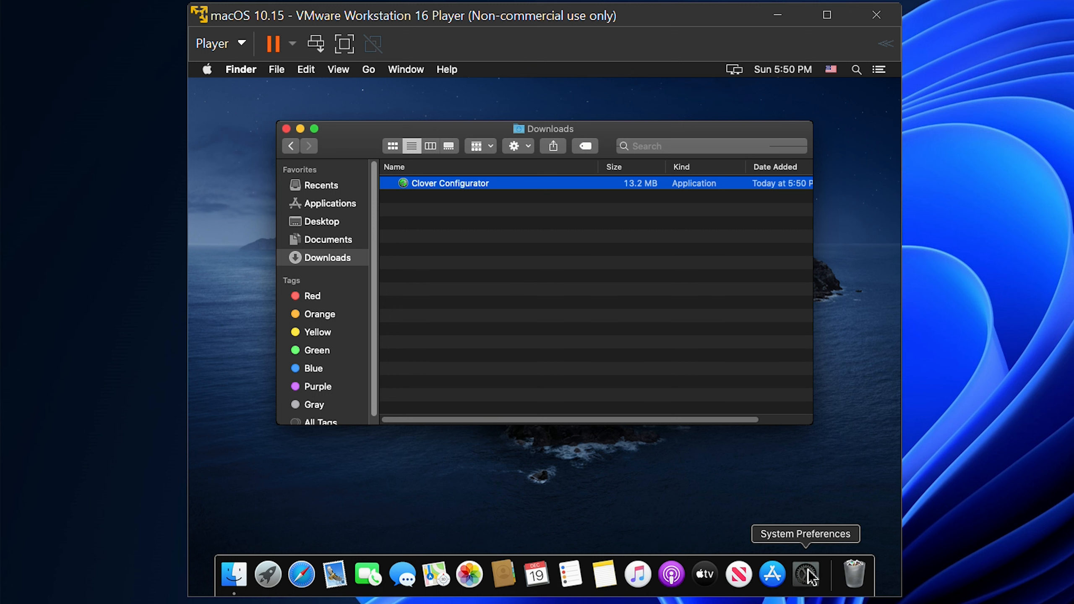
Allow Clover Configurator to open anyway in the General settings of Security & Privacy, and launch it
click(808, 576)
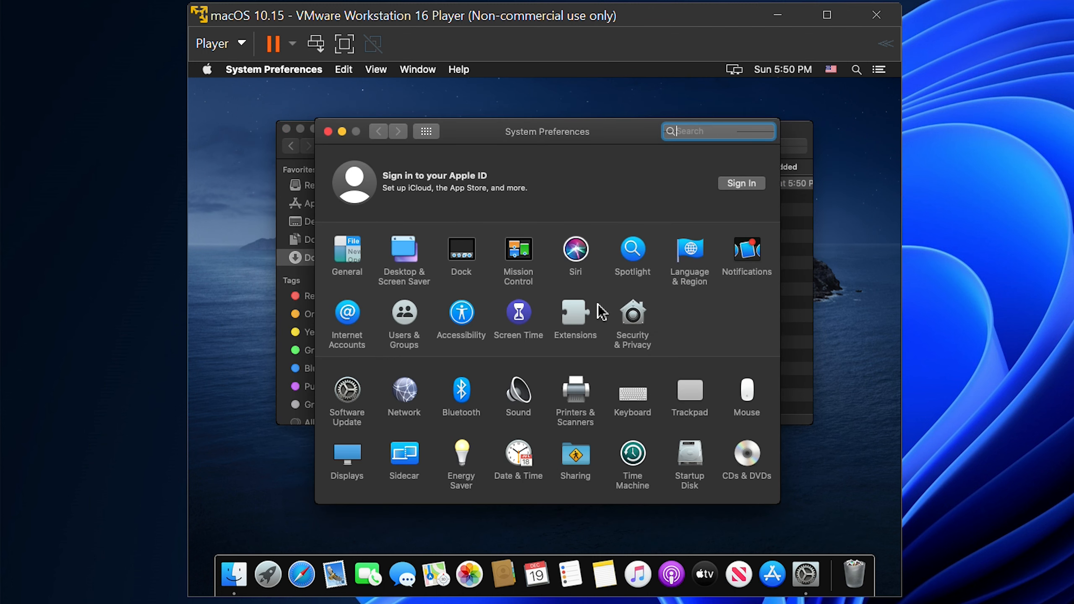
click(609, 312)
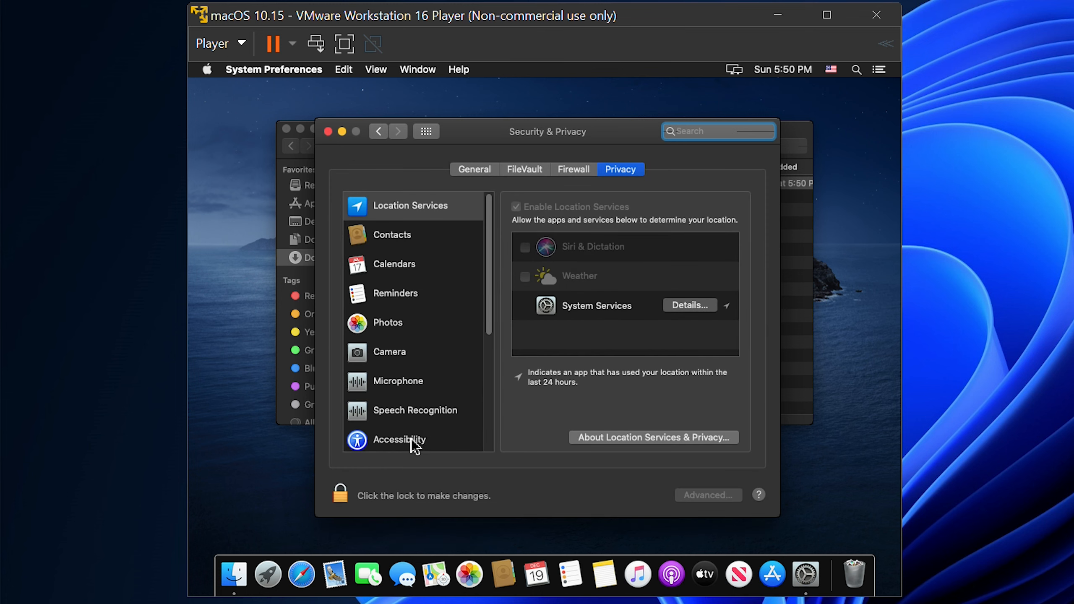
click(476, 169)
click(714, 402)
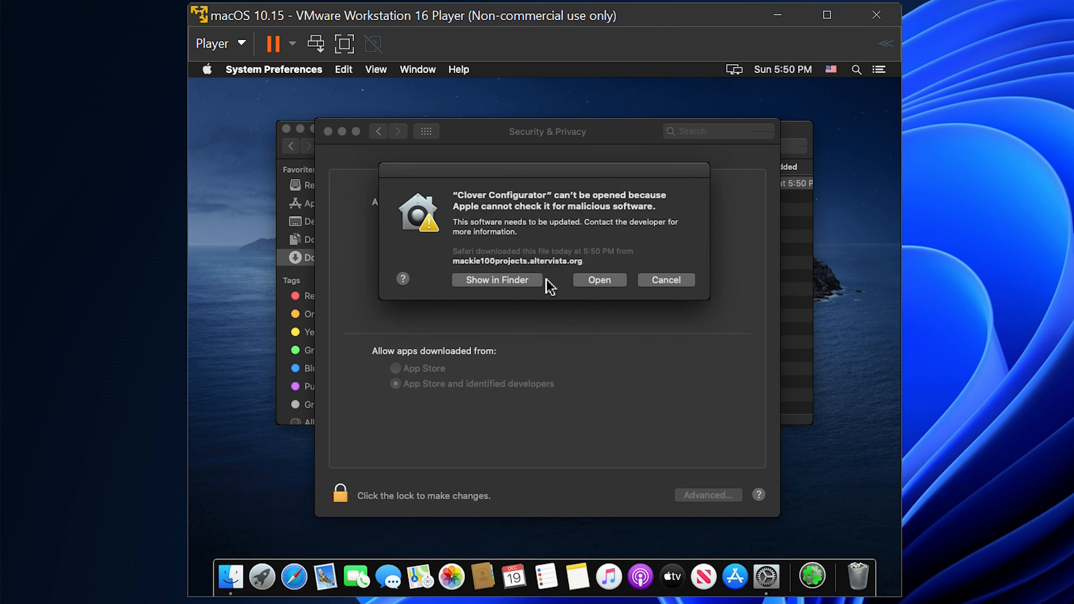
click(622, 282)
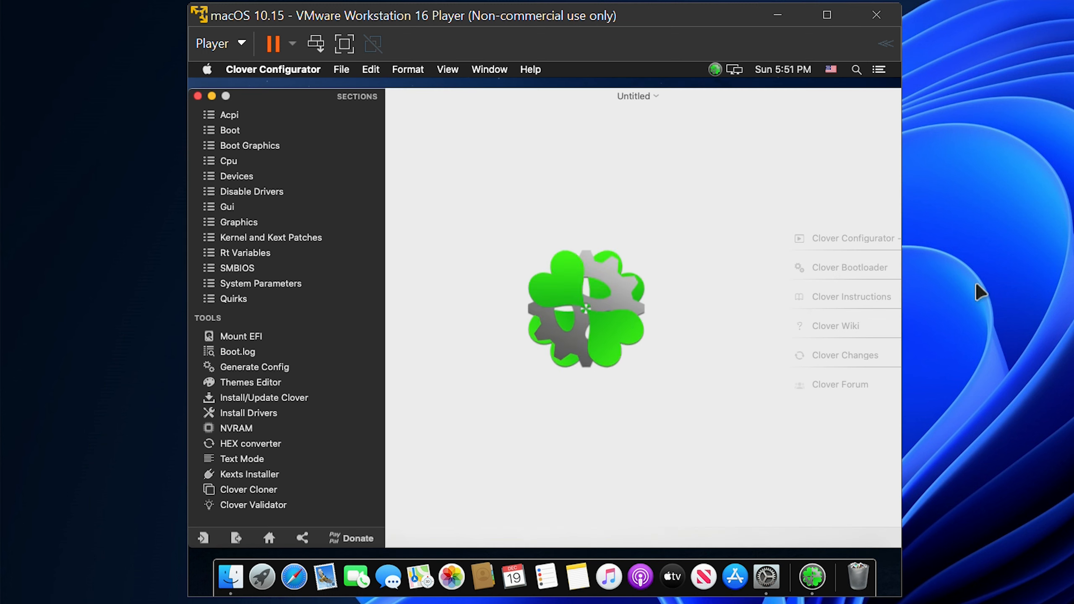
drag(904, 255, 1062, 253)
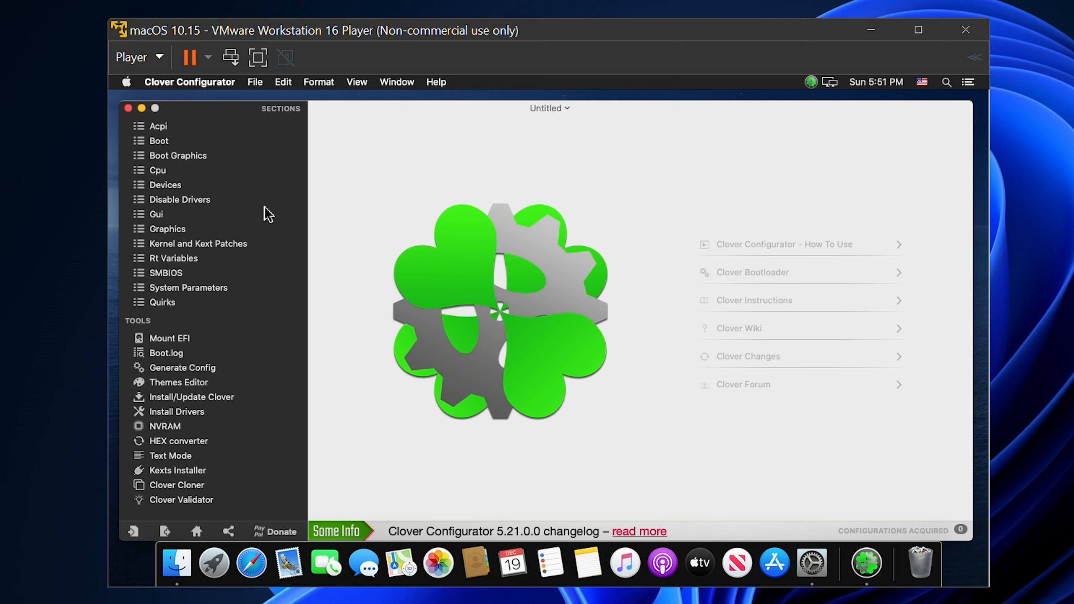
Fill in the SMBIOS section with the MacPro7,1 - Mac Pro (16 cores, 2019) preset
click(168, 274)
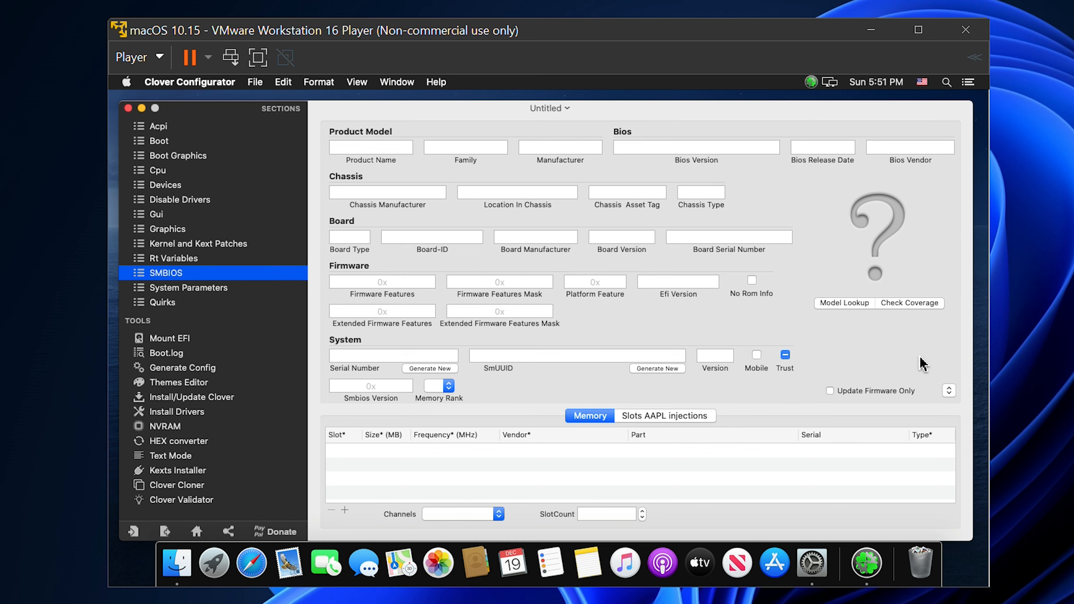
click(950, 390)
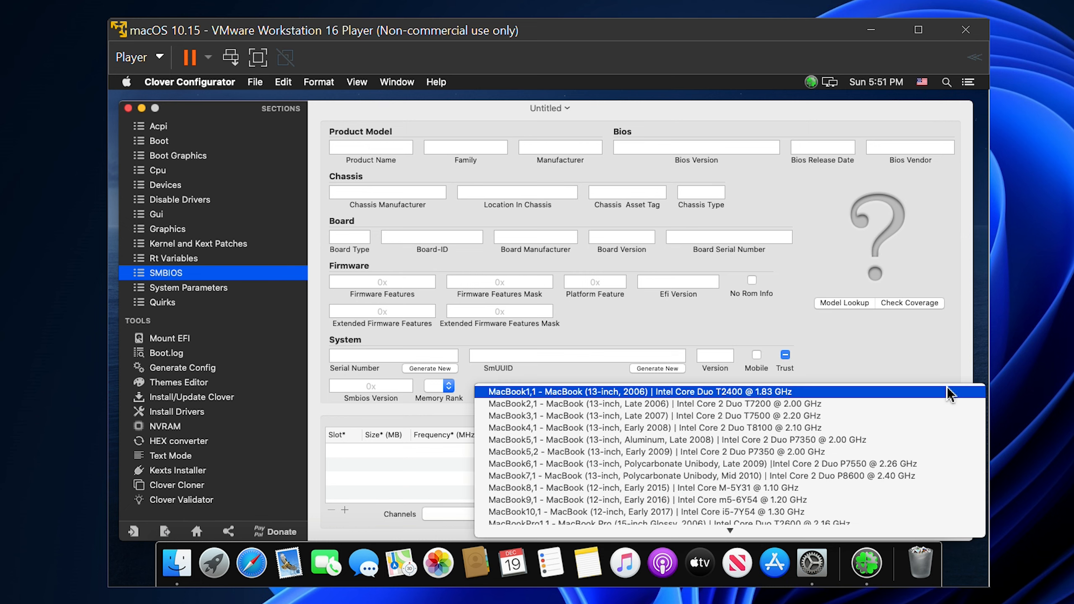
scroll(673, 441, down, 15)
scroll(672, 444, down, 5)
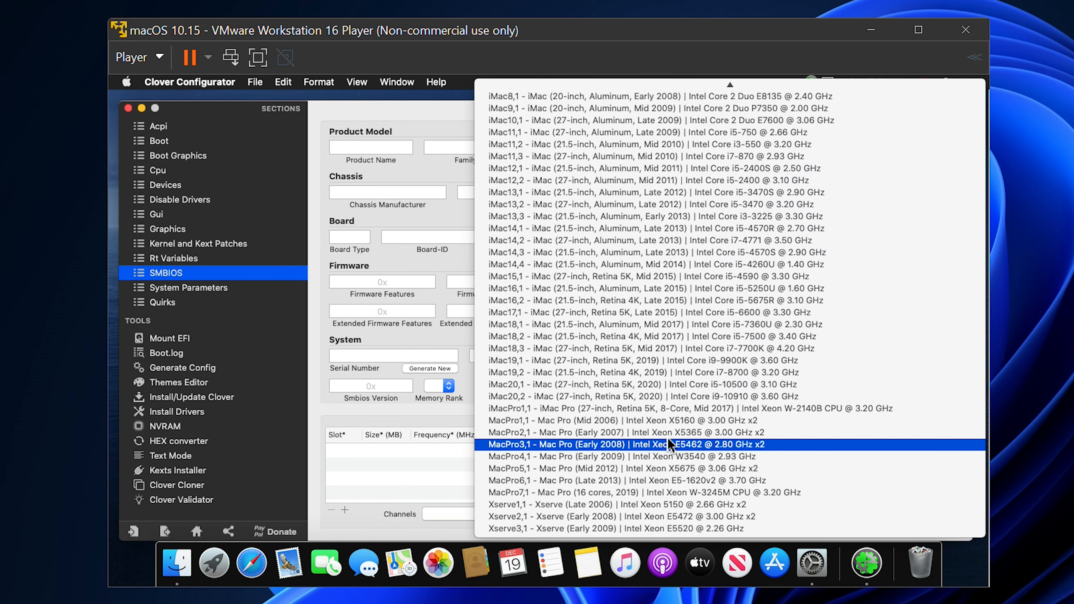
click(520, 495)
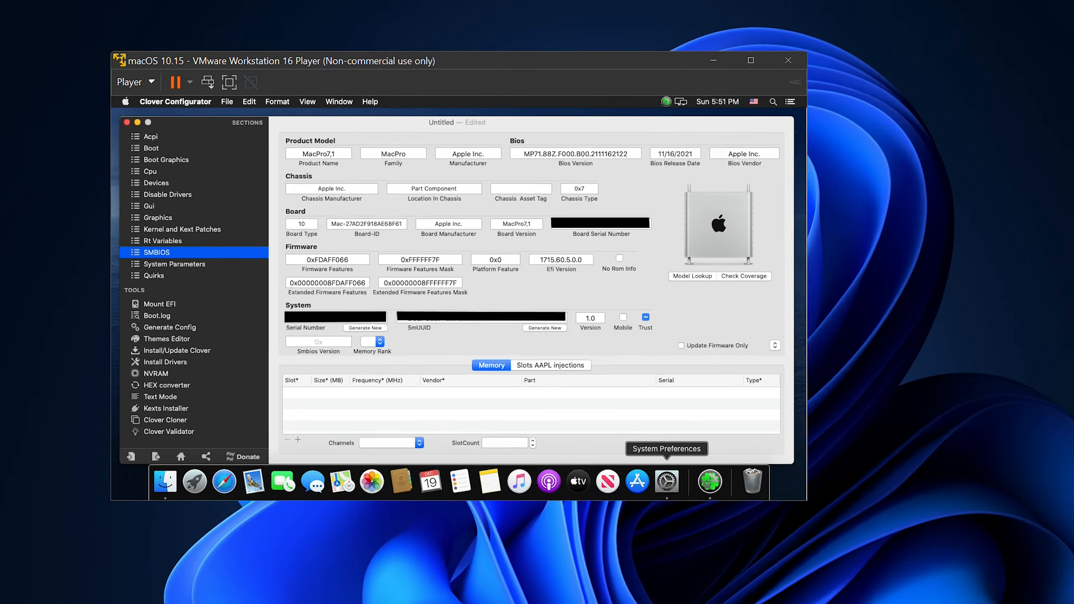
Open SMBIOS.txt from the Windows Downloads folder, close File Explorer, and arrange Notepad beside the virtual machine window
click(524, 590)
double_click(745, 222)
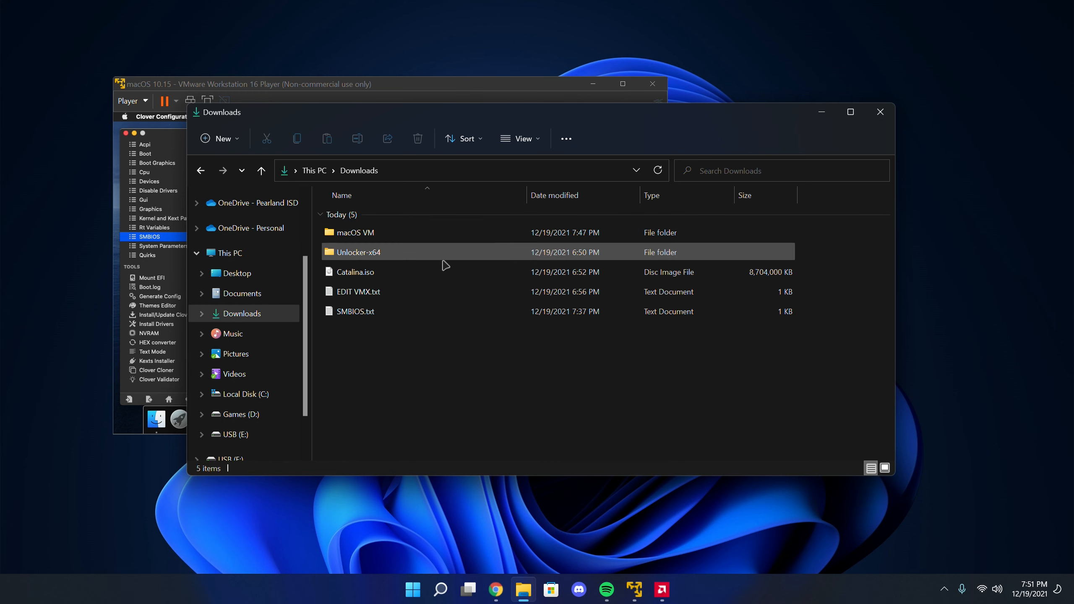
double_click(392, 314)
click(417, 365)
click(877, 111)
drag(454, 86, 370, 91)
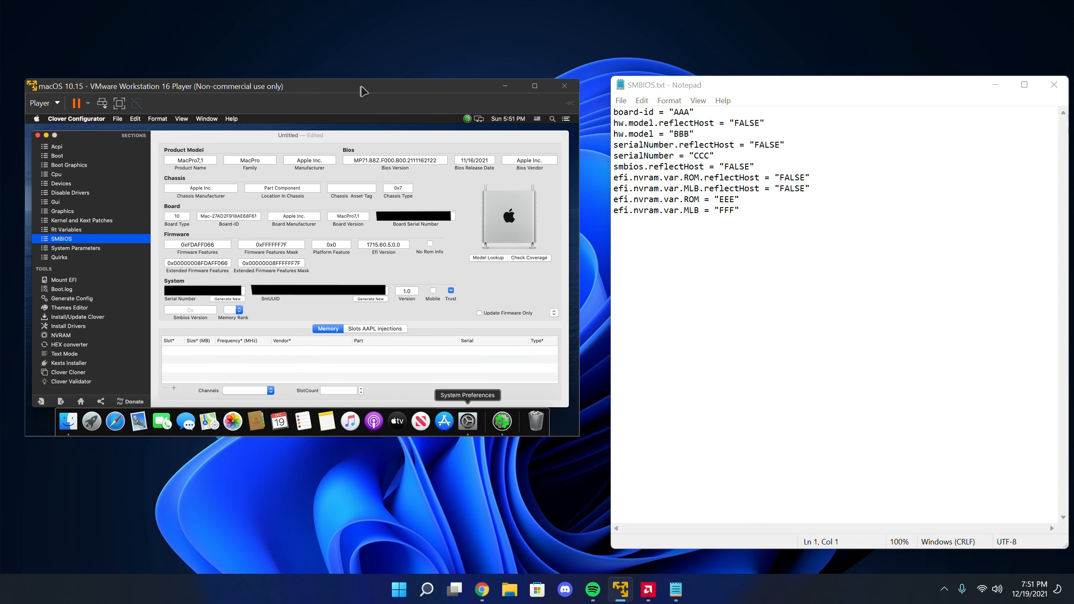
drag(717, 86, 698, 65)
Replace the AAA placeholder for board-id in SMBIOS.txt with the Board-ID Mac-27AD2F918AE68F61 from Clover Configurator
click(666, 112)
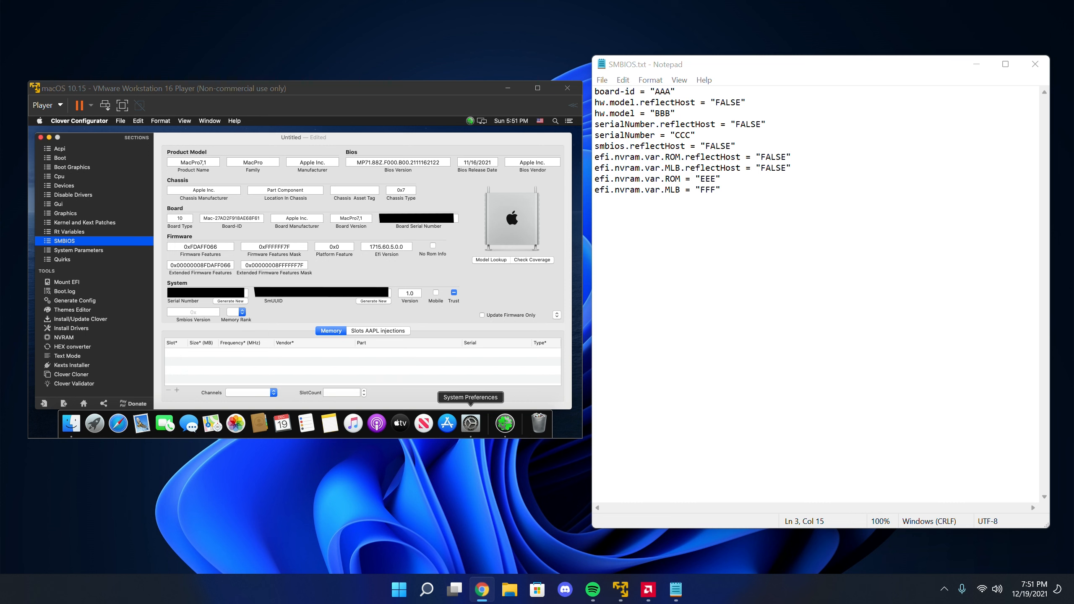
click(669, 93)
key(BackSpace)
key(BackSpace)
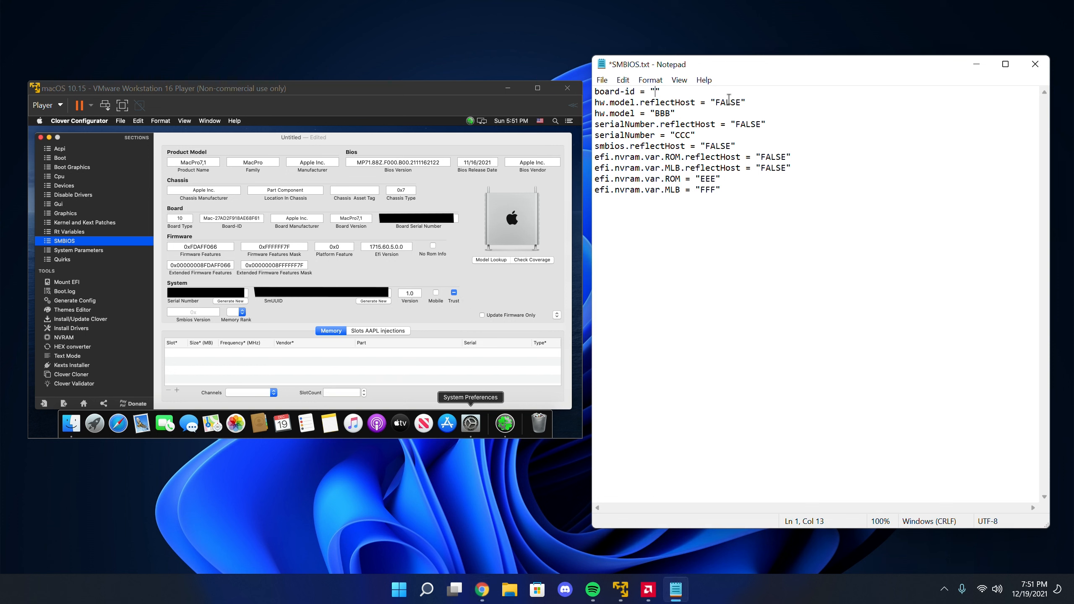
text(mac)
click(203, 218)
drag(203, 217, 270, 218)
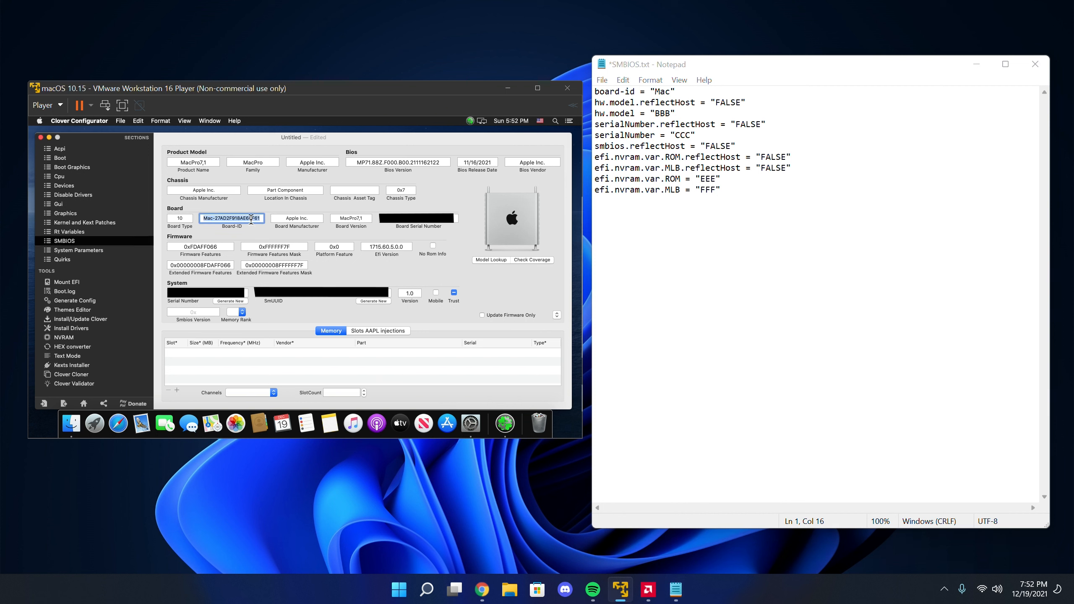
click(674, 91)
text(-)
text(27AD2F918AE68F61)
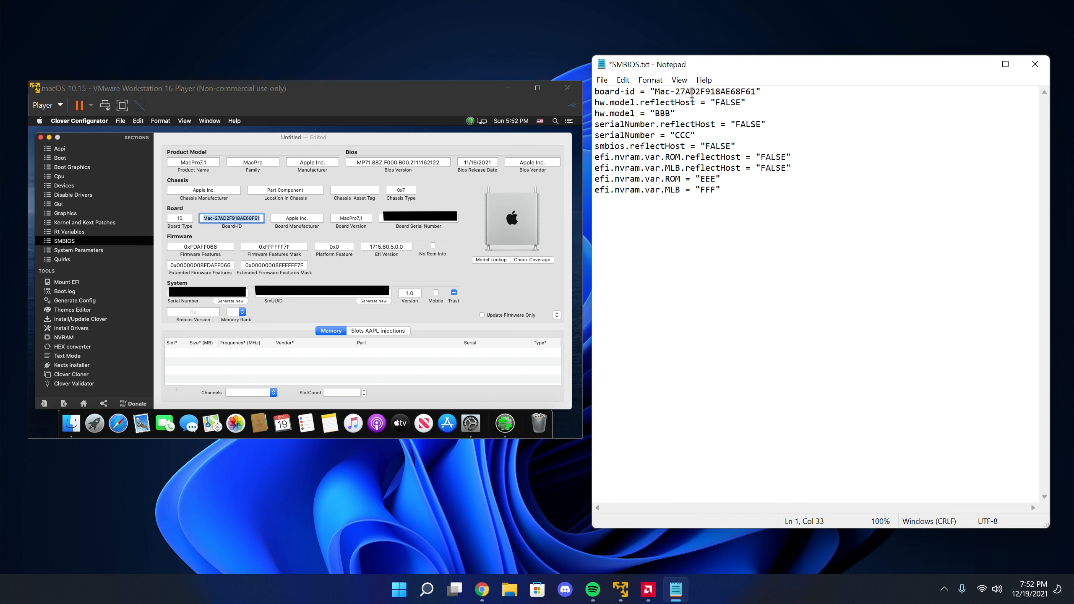
Replace the BBB placeholder for hw.model with MacPro7,1
click(670, 113)
text(MacPro7,1)
Replace the CCC placeholder for serialNumber with the system serial number from the SMBIOS section
click(691, 135)
key(BackSpace)
key(ctrl+v)
click(208, 292)
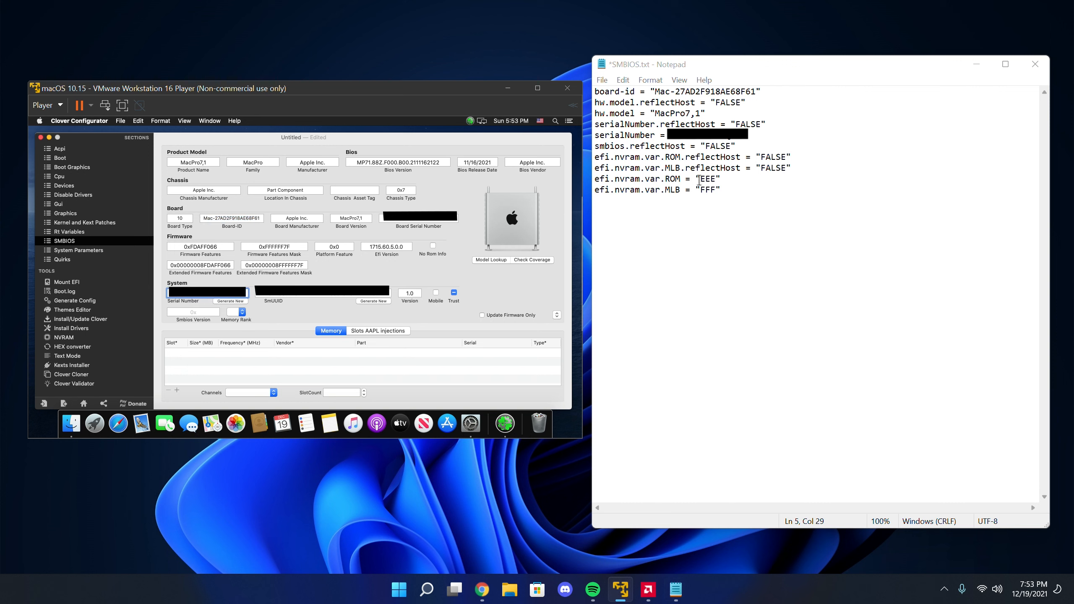
Replace the EEE placeholder for efi.nvram.var.ROM with the ROM value from Clover Configurator's Rt Variables section
click(714, 178)
click(715, 189)
click(710, 179)
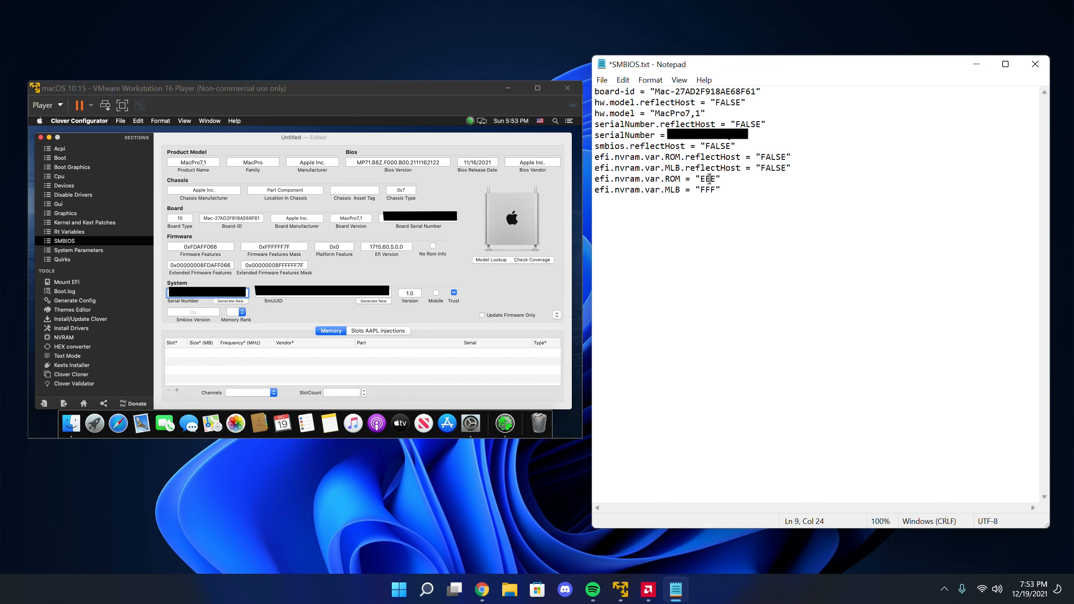
click(713, 190)
click(714, 179)
click(65, 259)
click(76, 232)
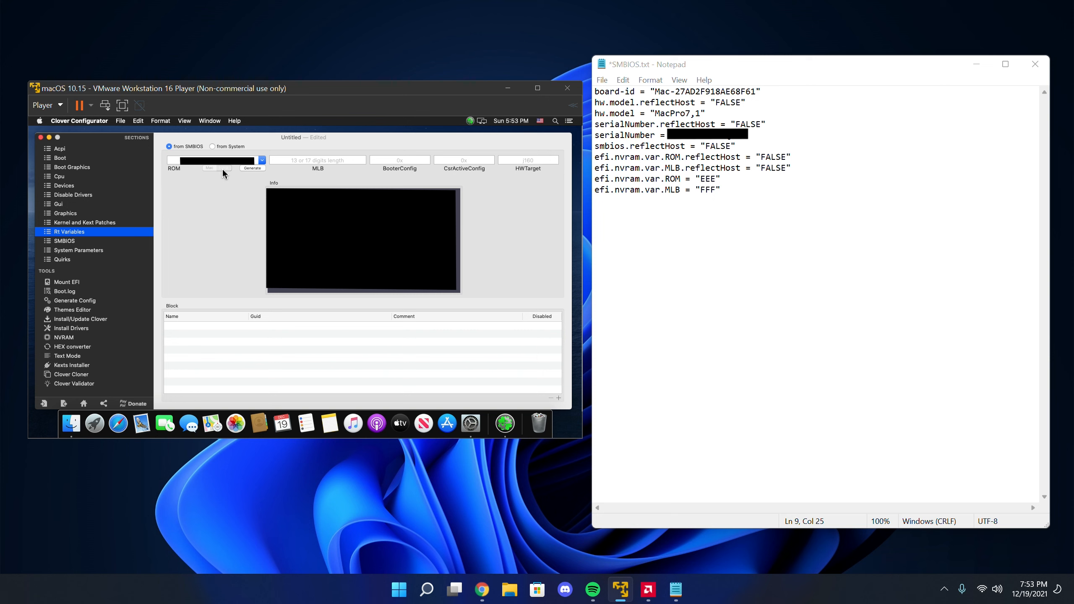
click(235, 158)
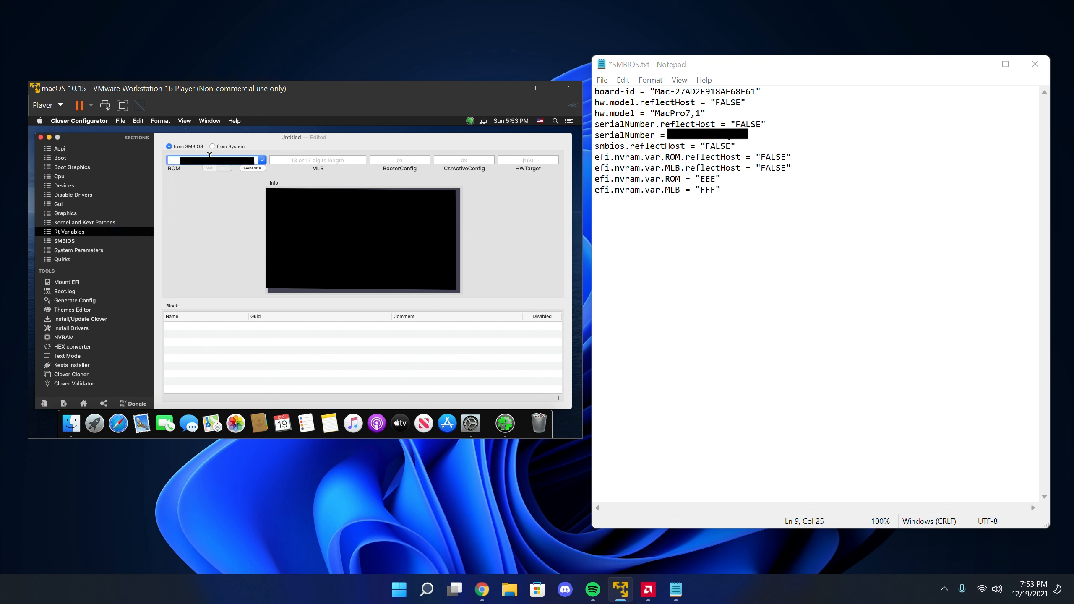
click(716, 180)
key(BackSpace)
key(BackSpace)
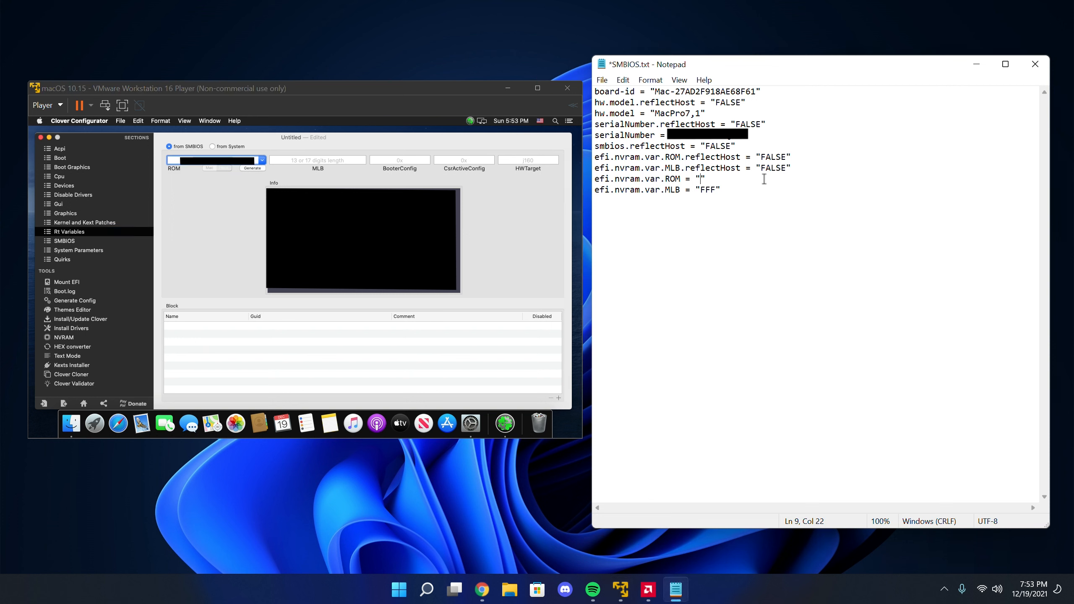
key(ctrl+v)
Replace the FFF placeholder for efi.nvram.var.MLB with the MLB value and save SMBIOS.txt
click(717, 191)
key(BackSpace)
key(BackSpace)
click(217, 269)
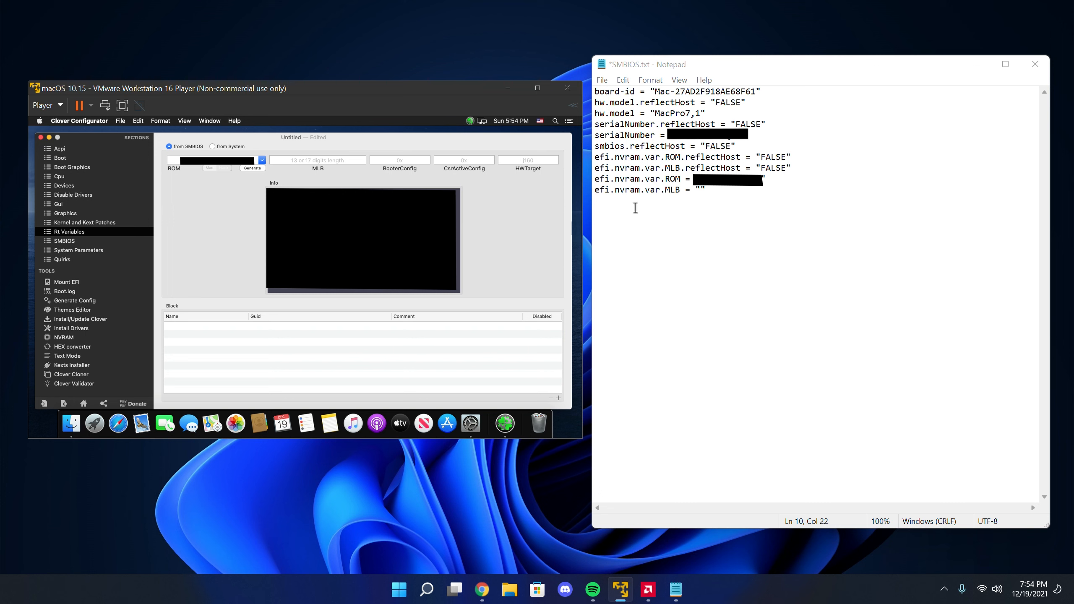
click(704, 190)
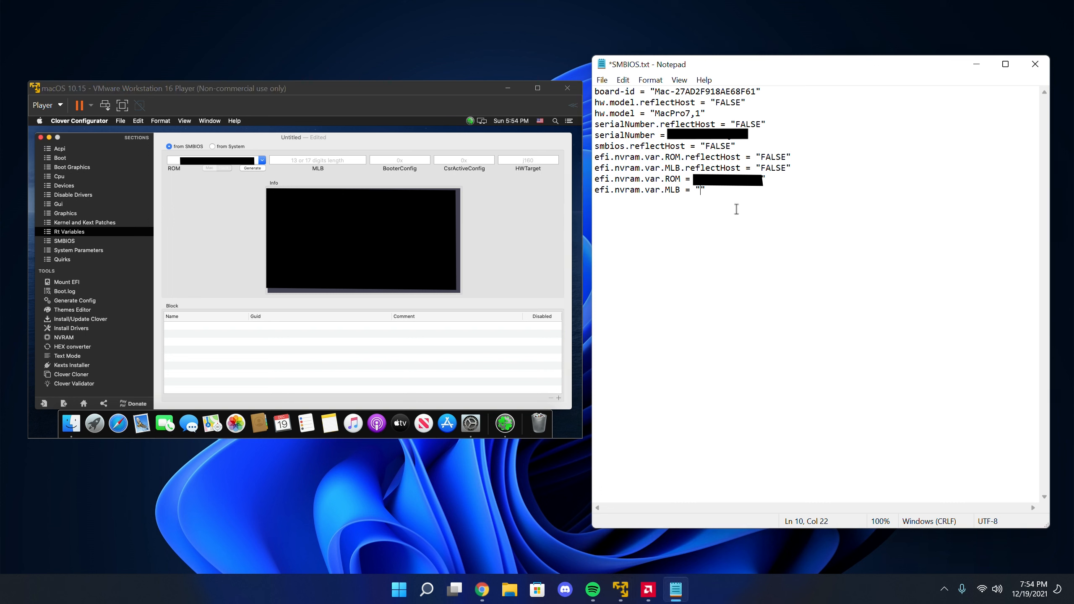
key(ctrl+v)
click(602, 80)
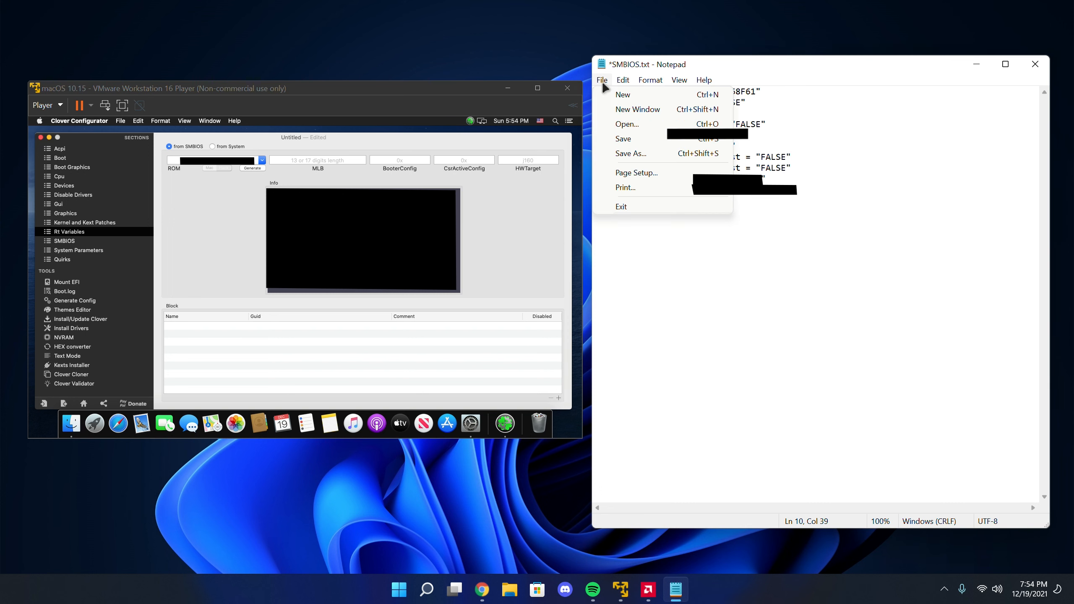
click(640, 141)
Quit Clover Configurator without keeping the untitled configuration, and close the Security & Privacy and Downloads windows
click(499, 226)
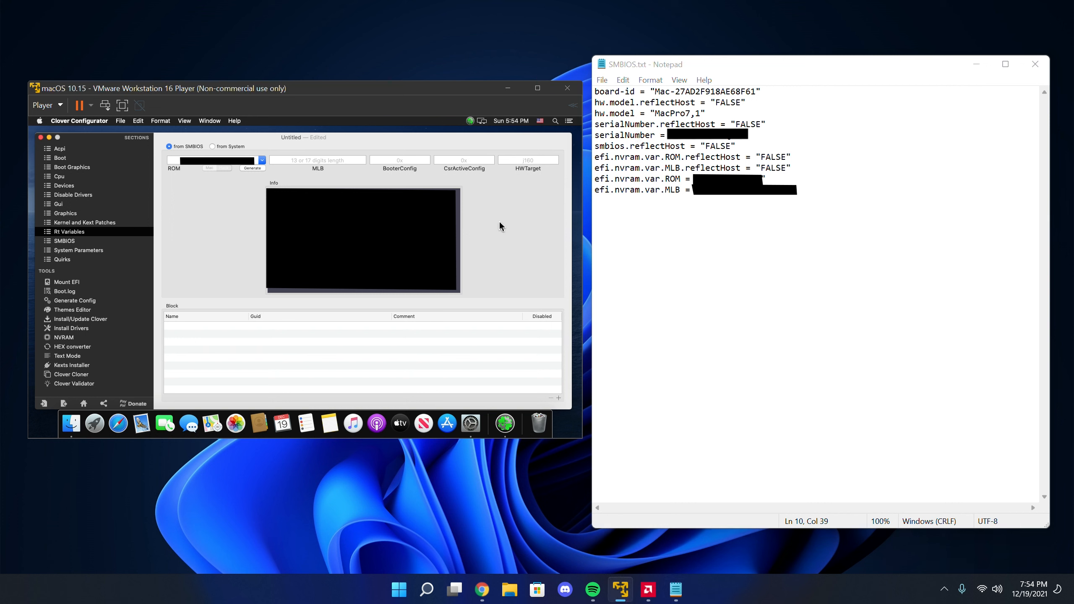
right_click(506, 424)
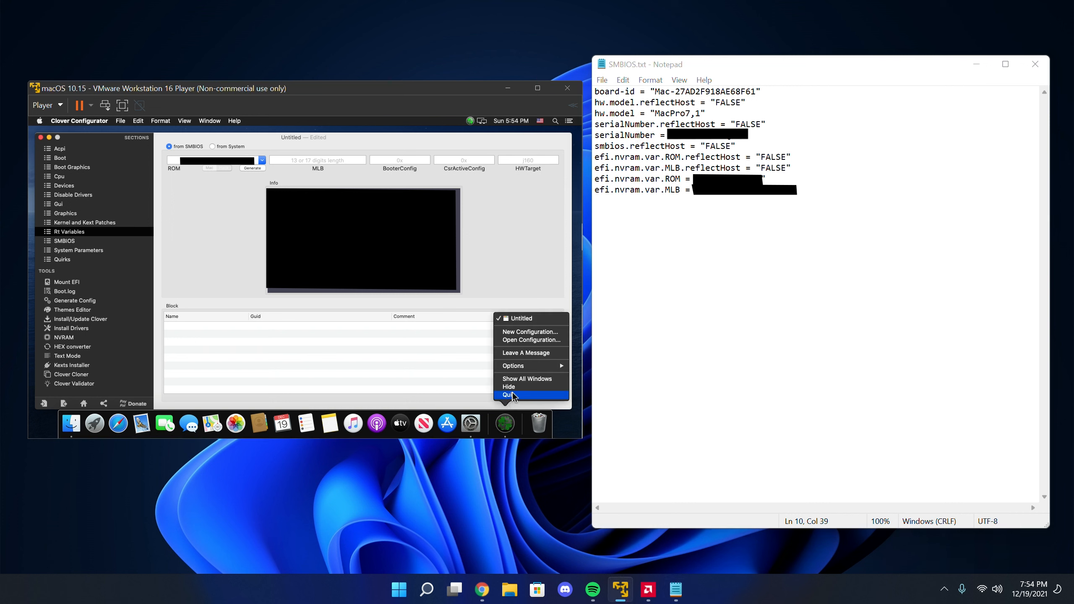
click(508, 395)
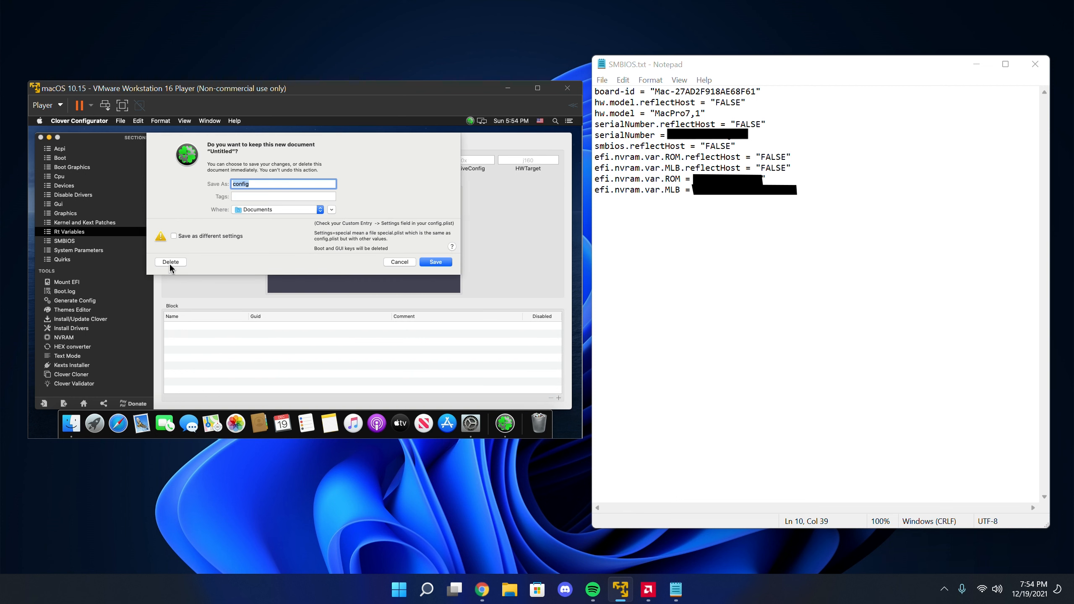
click(170, 262)
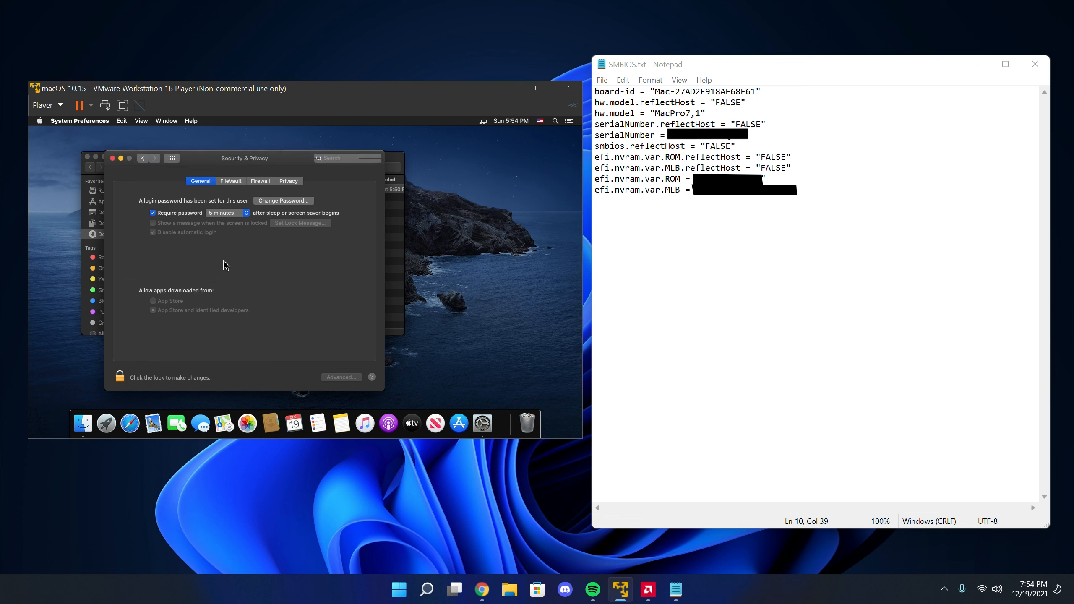
click(113, 158)
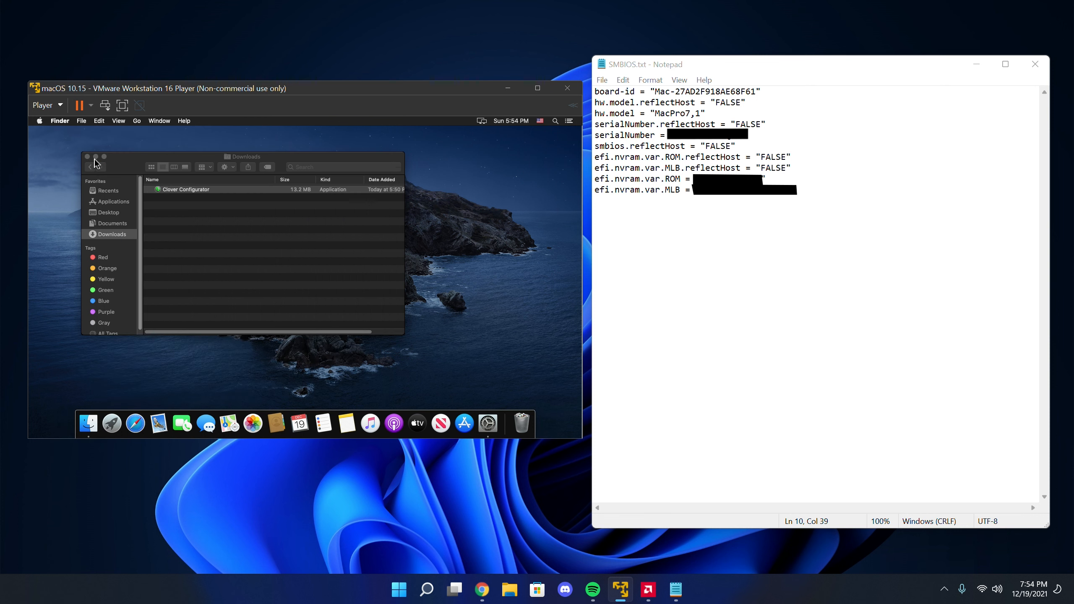
click(87, 157)
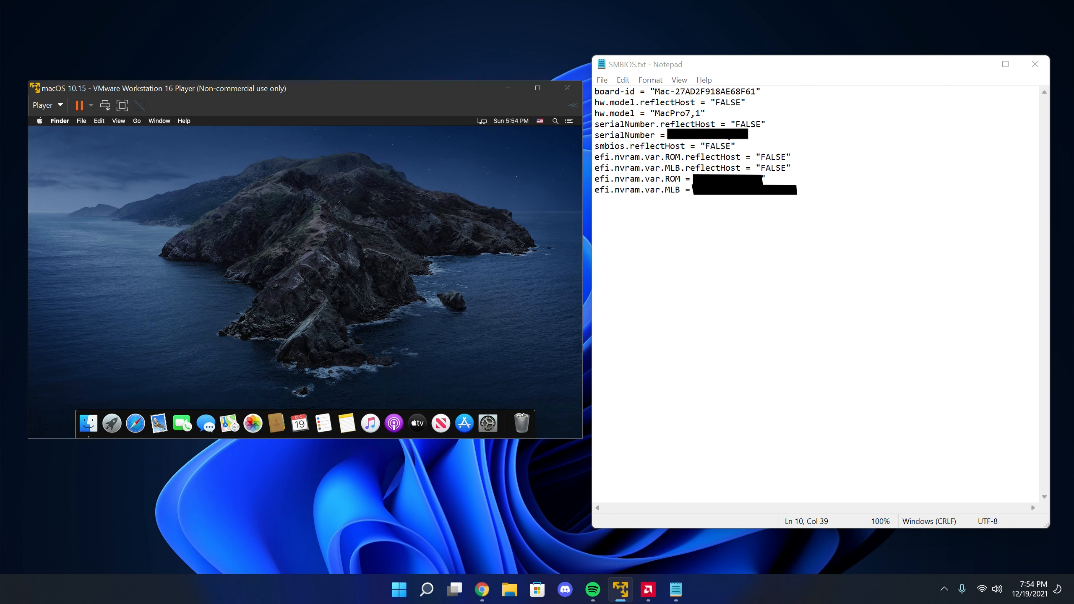
Shut down the macOS virtual machine and return to SMBIOS.txt in Notepad
click(56, 107)
click(237, 157)
click(40, 122)
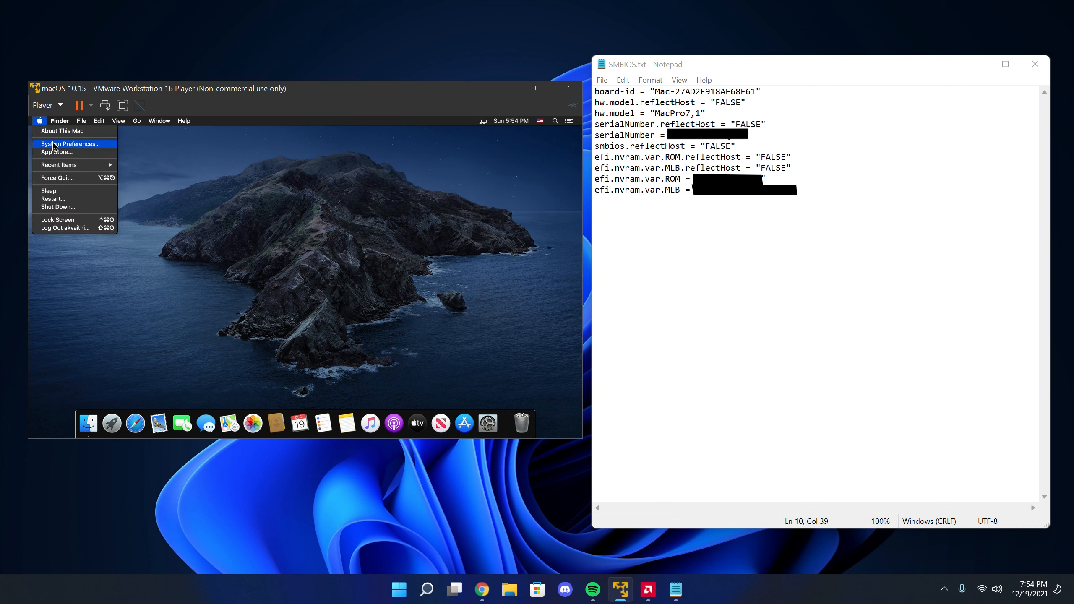
click(83, 208)
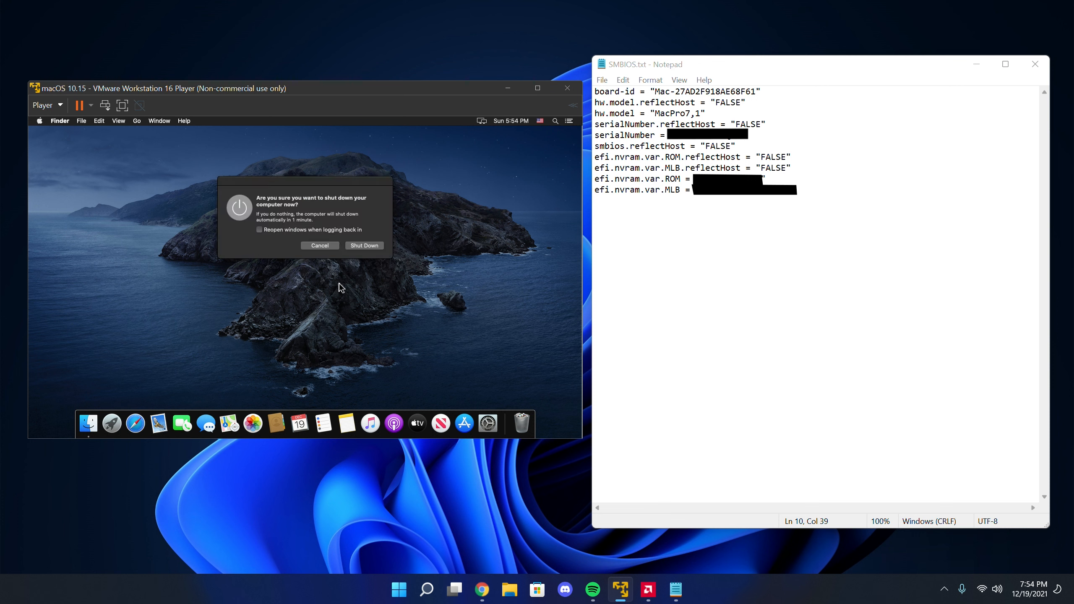
click(364, 246)
click(965, 110)
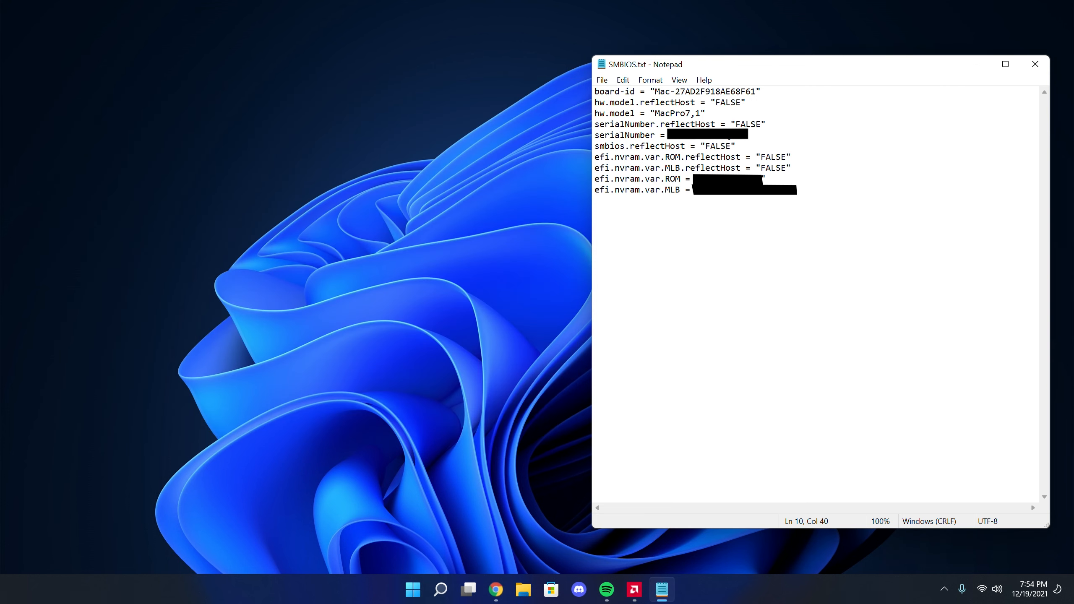
Open macOS 10.15.vmx from the macOS VM folder in Notepad, place it beside SMBIOS.txt, and close the folder window
click(524, 589)
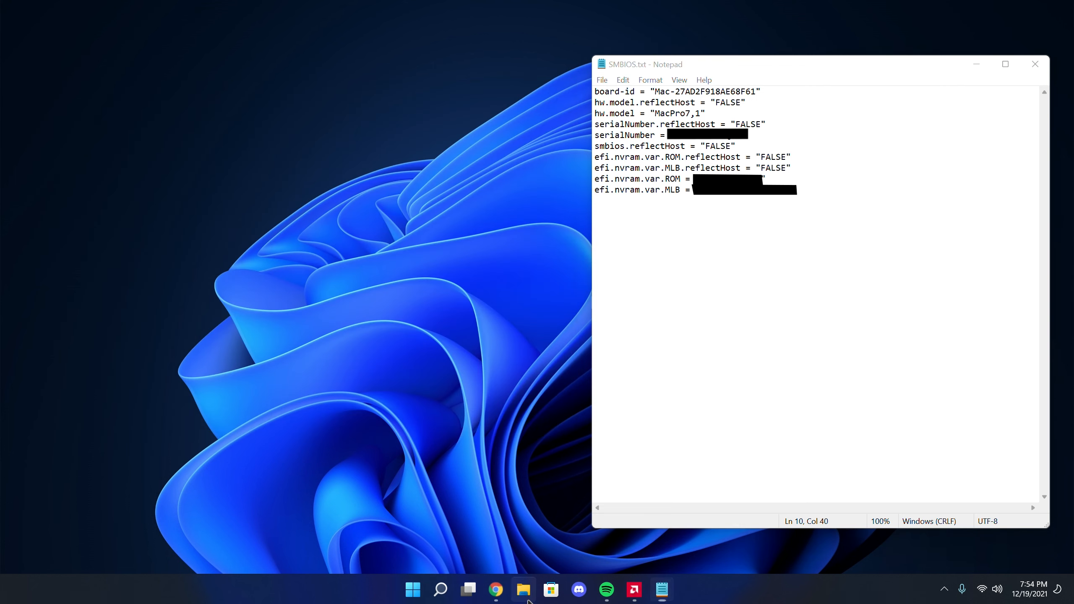
double_click(719, 227)
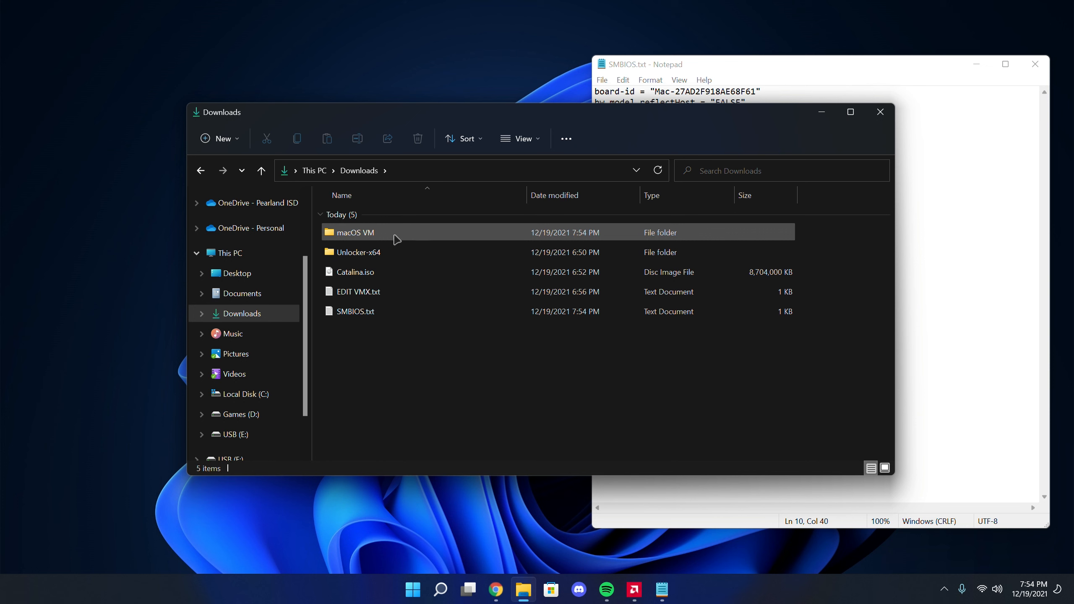
click(368, 238)
double_click(368, 237)
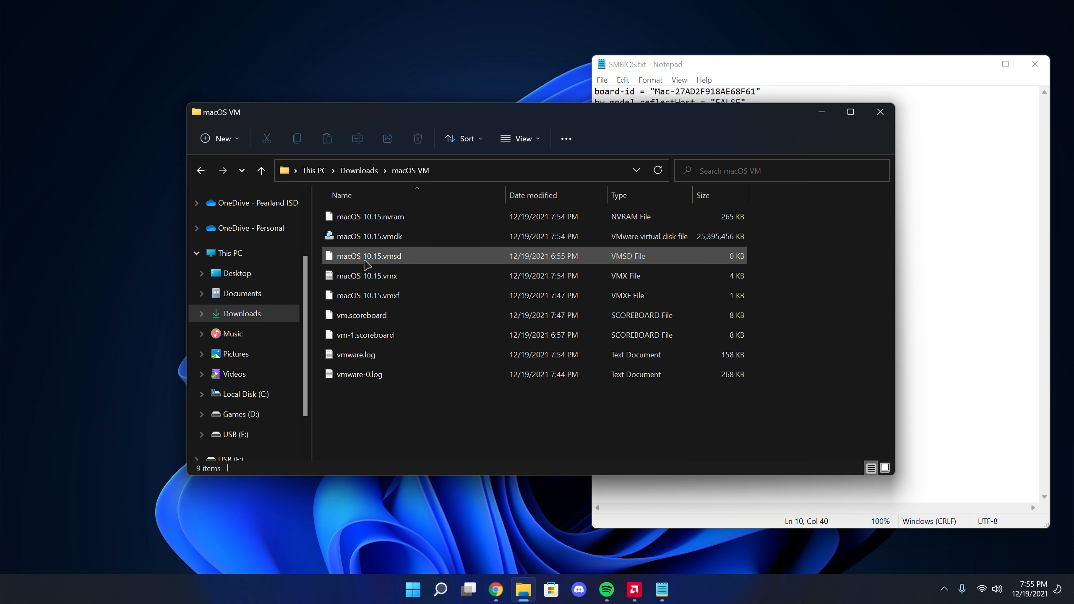
right_click(379, 281)
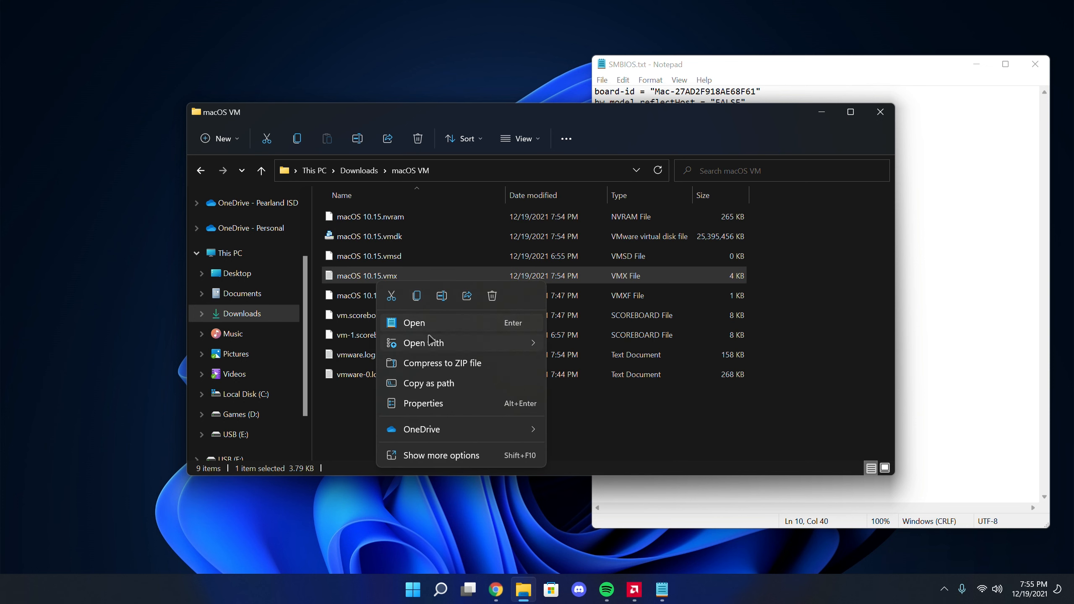
mouse_move(444, 343)
click(576, 345)
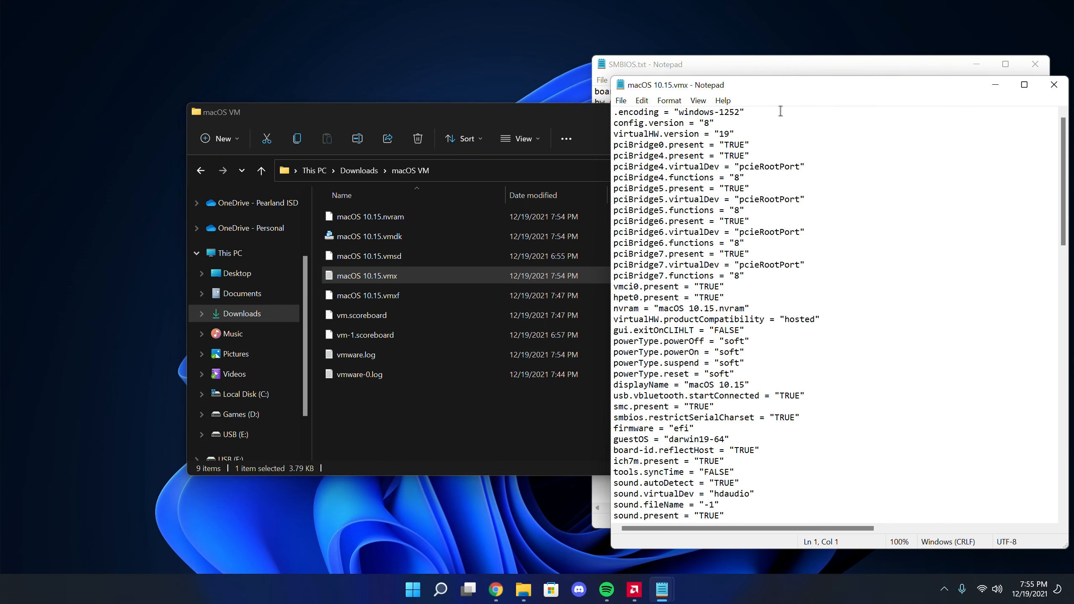
drag(744, 87, 227, 79)
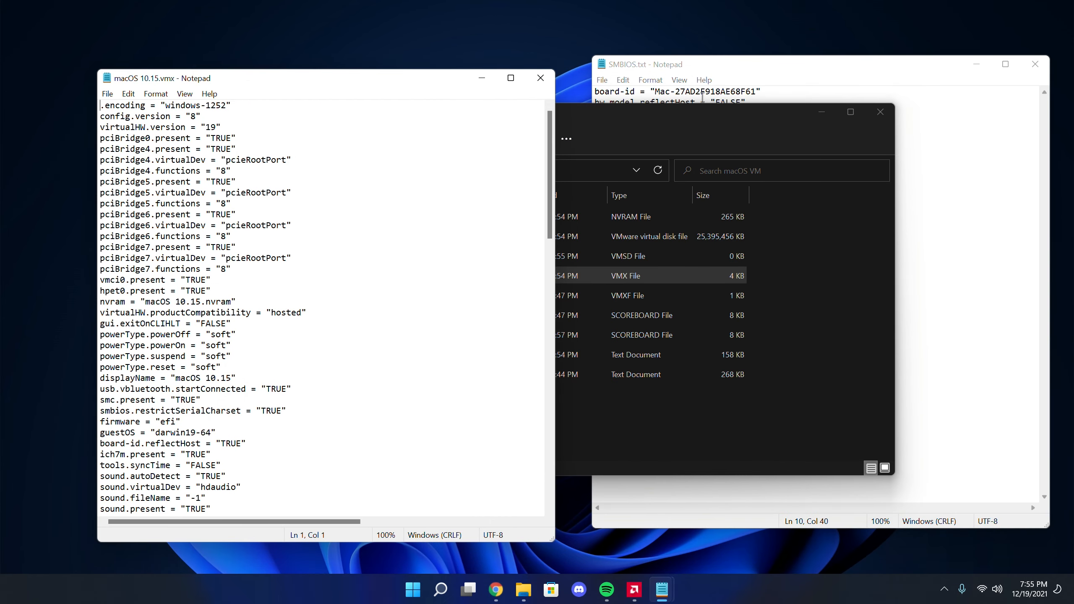
click(881, 112)
drag(409, 81, 413, 65)
Search macOS 10.15.vmx from its beginning for board-id and check the value of board-id.reflectHost
click(270, 125)
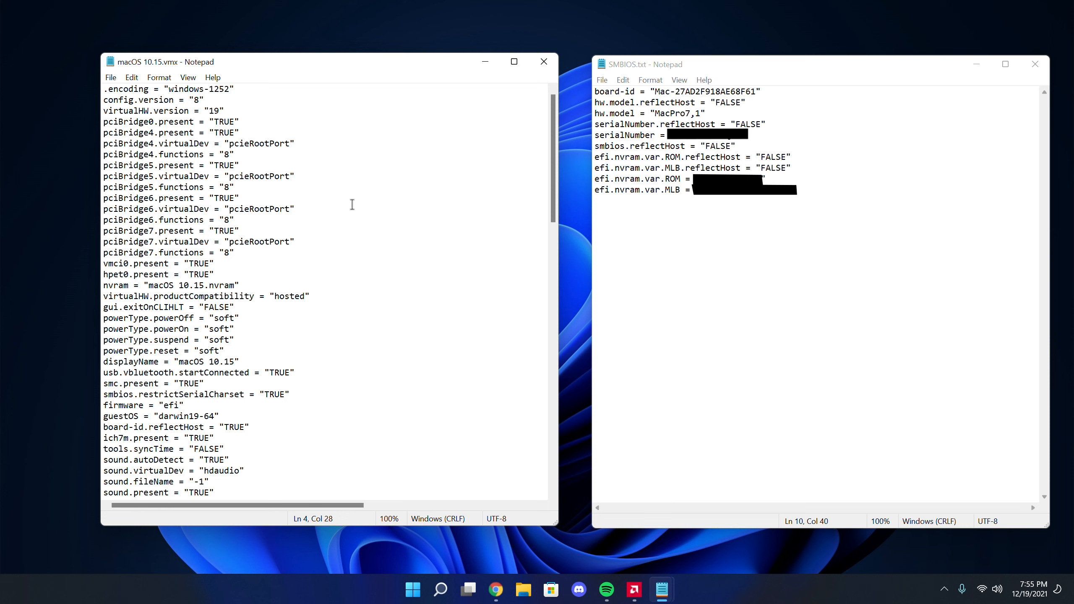
key(Home)
key(ctrl+f)
text(boa)
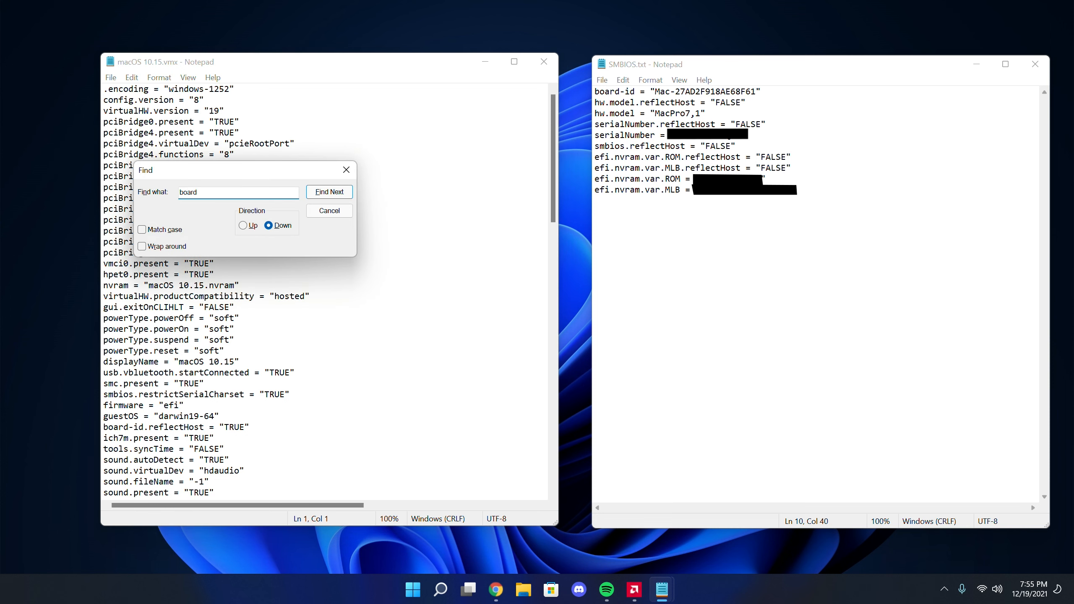
key(Return)
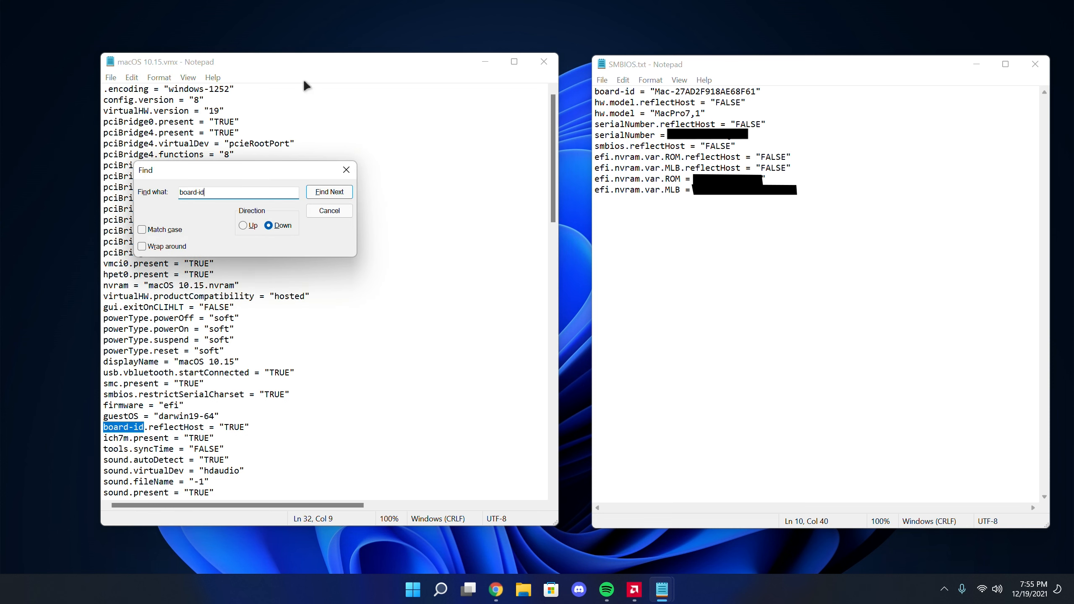
click(346, 170)
click(134, 425)
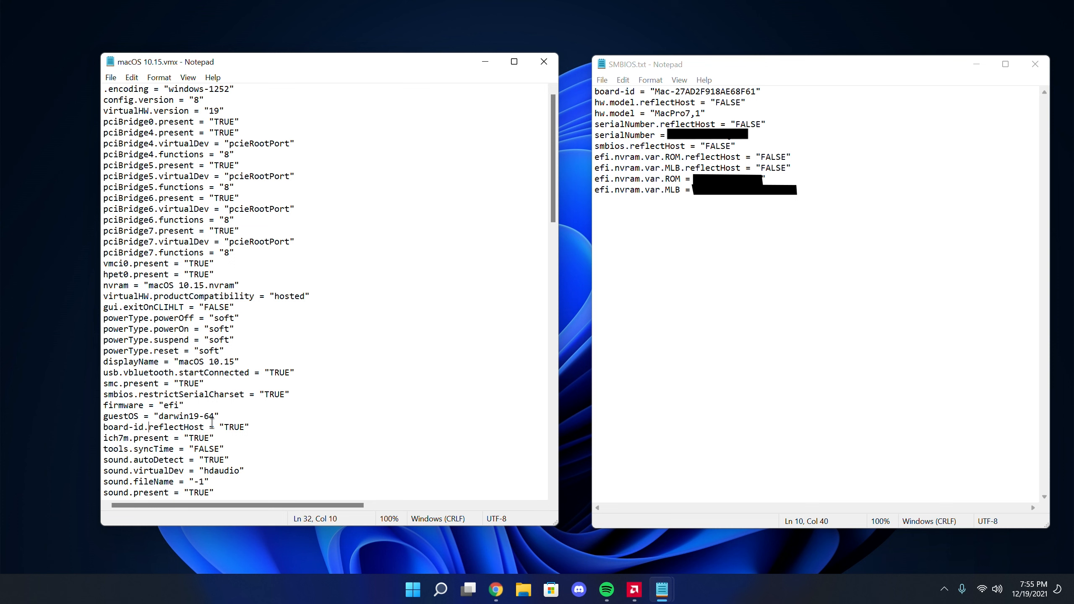
drag(259, 428, 98, 429)
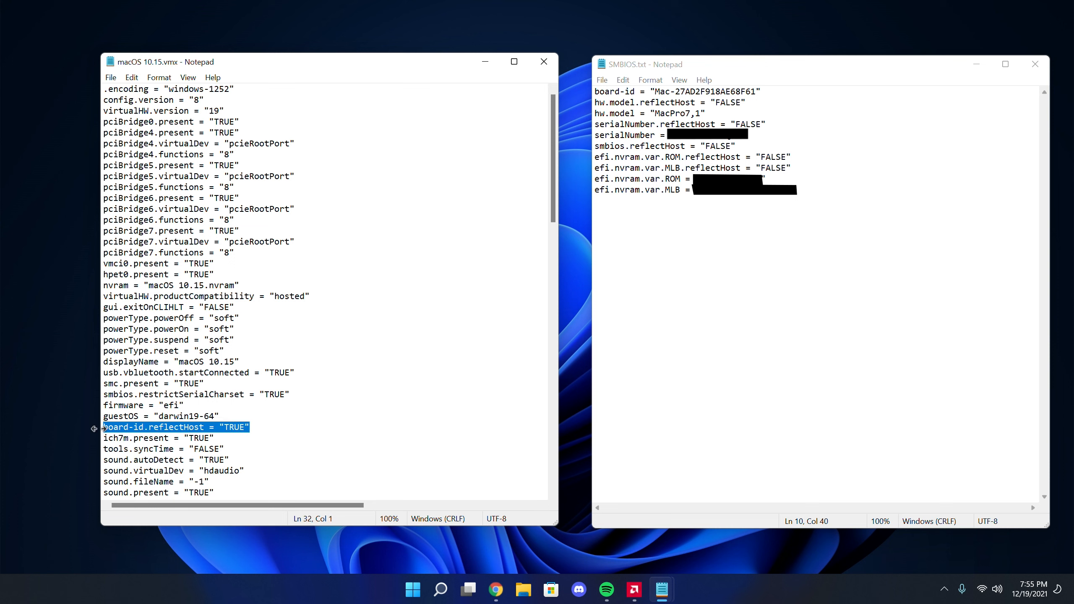
click(219, 427)
drag(219, 427, 254, 429)
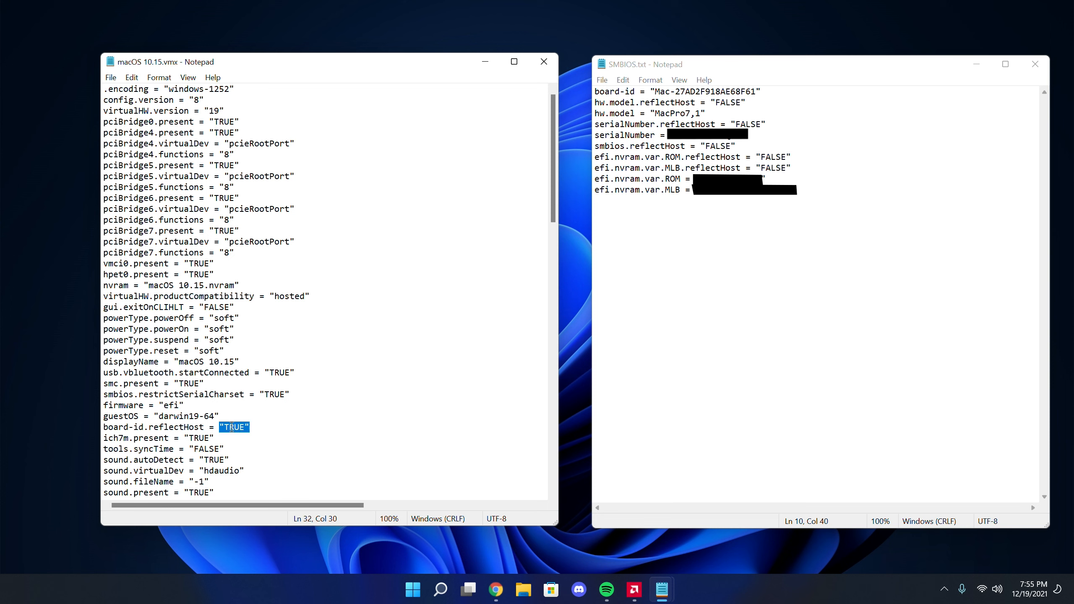
click(232, 427)
Copy all SMBIOS.txt lines into macOS 10.15.vmx directly below firmware = "efi", and close SMBIOS.txt
scroll(232, 427, down, 5)
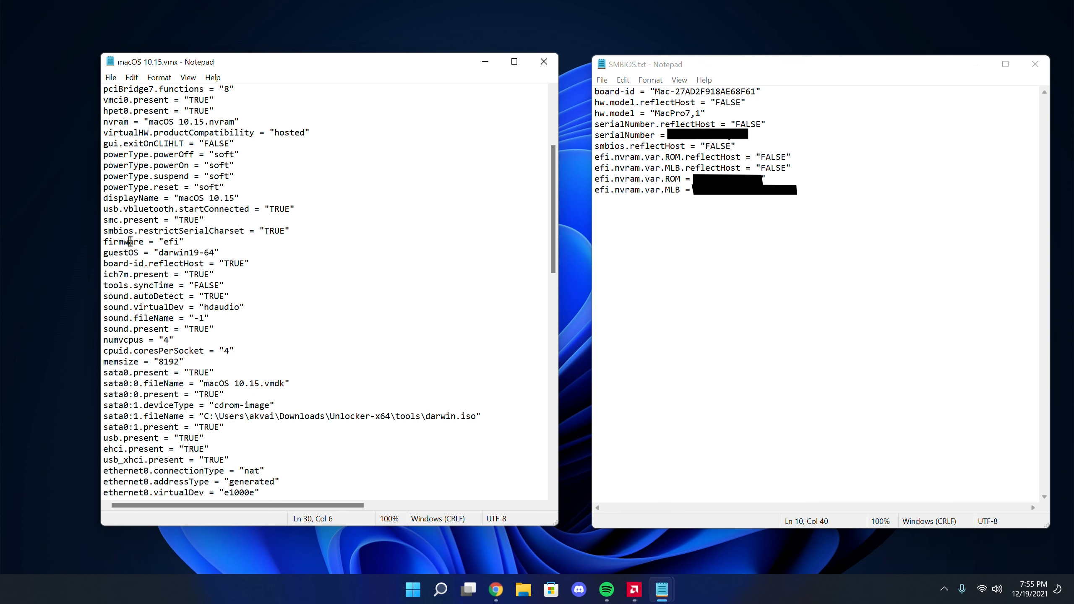
drag(190, 242, 90, 245)
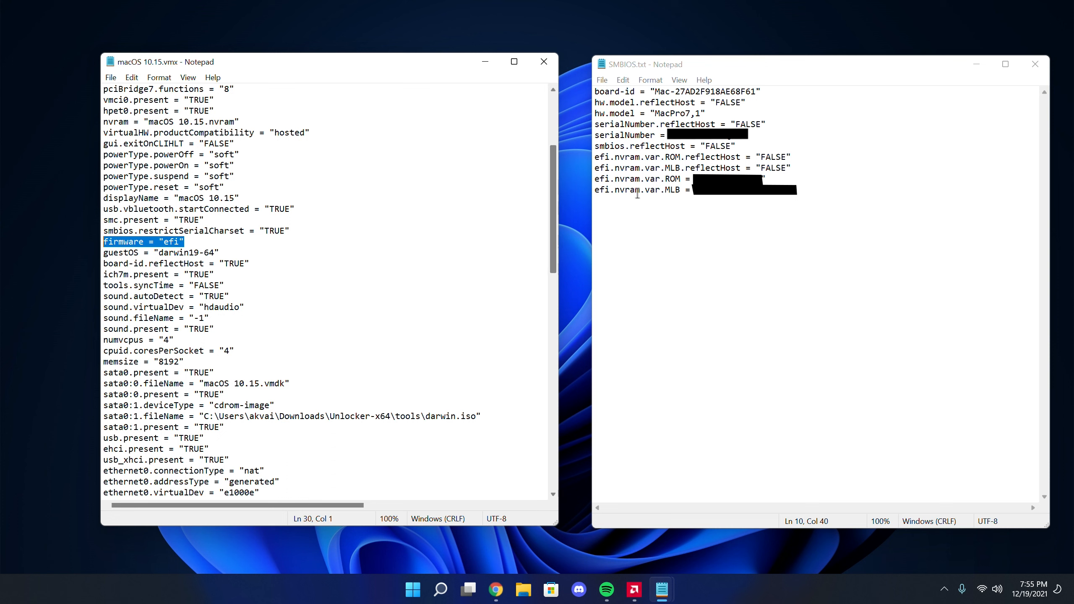
drag(808, 189, 577, 93)
key(ctrl+c)
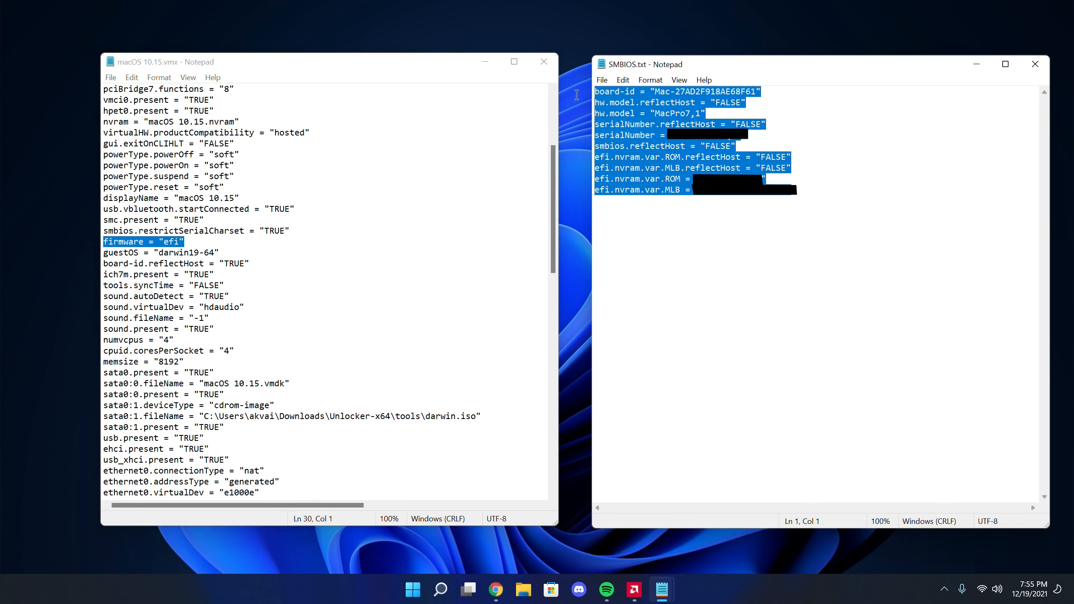
click(207, 244)
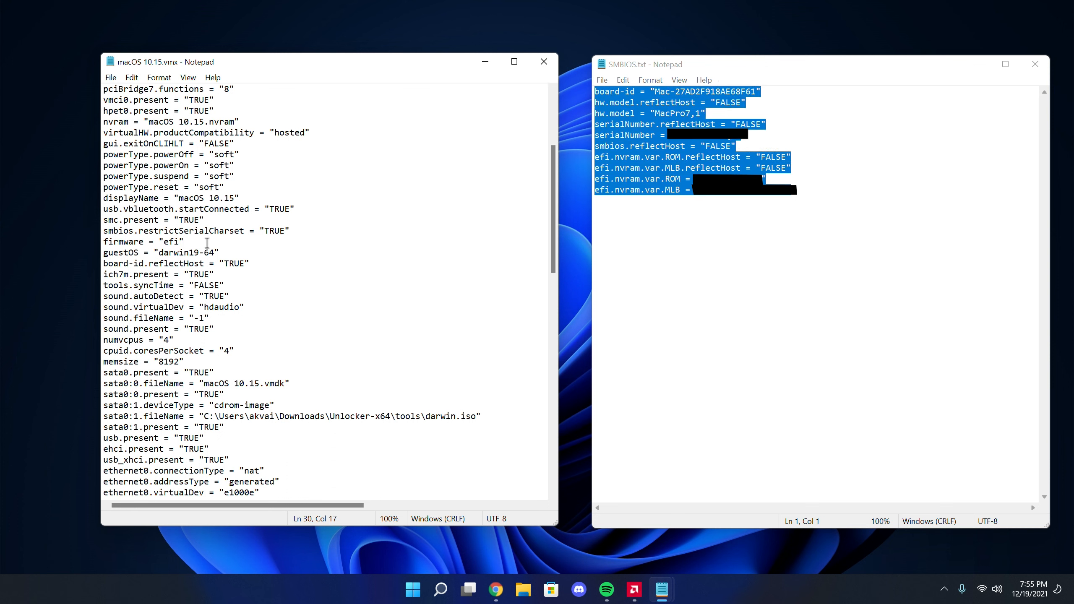
key(Return)
key(ctrl+v)
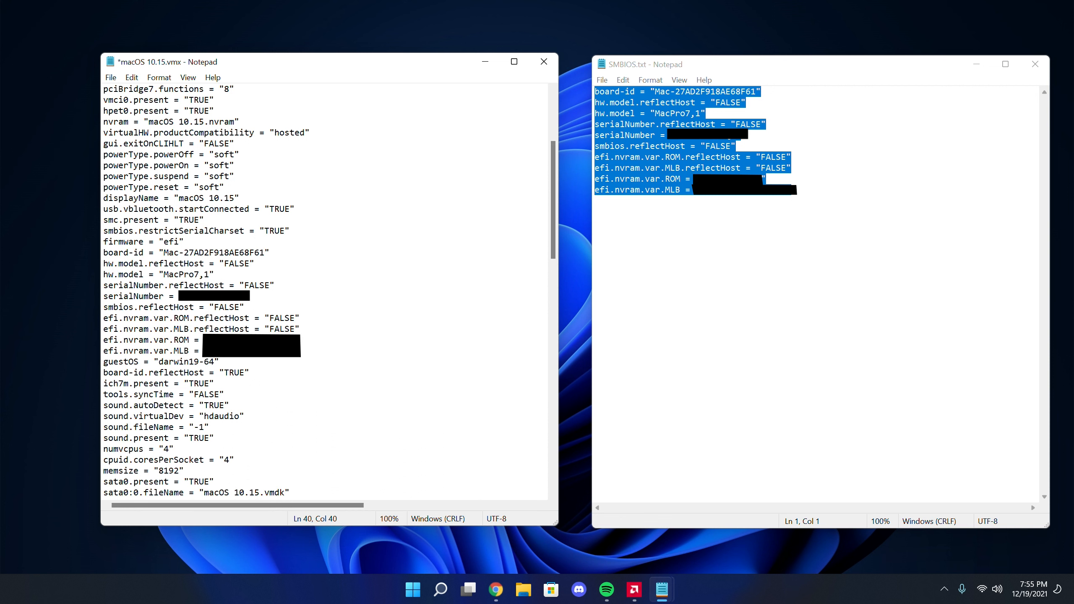
click(761, 230)
click(1026, 62)
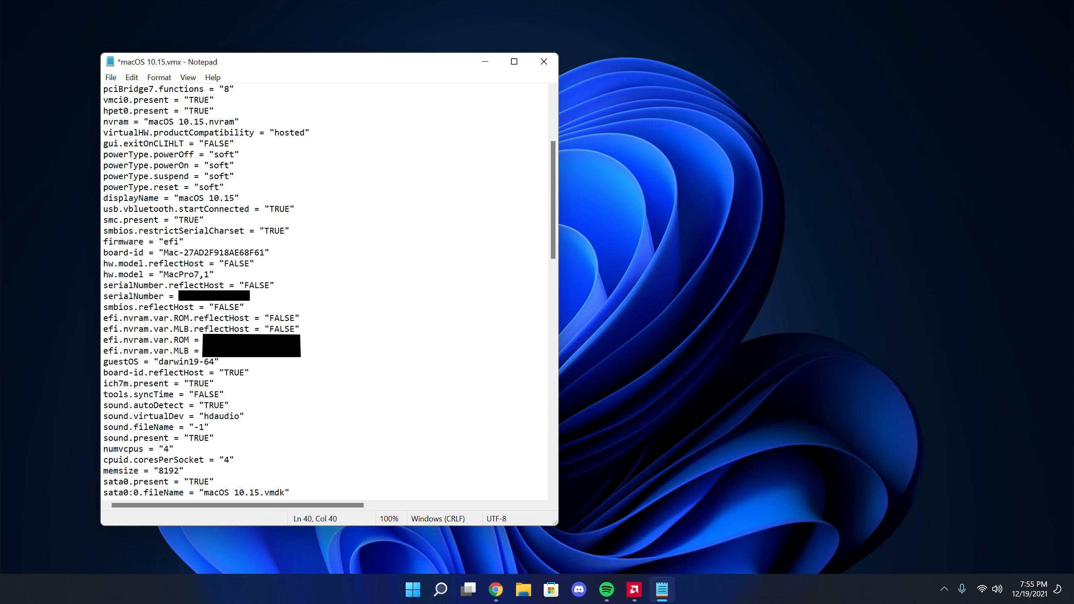
Find the ethernet0.addressType line in macOS 10.15.vmx and set its value to "static"
click(240, 242)
key(ctrl+f)
text(ether)
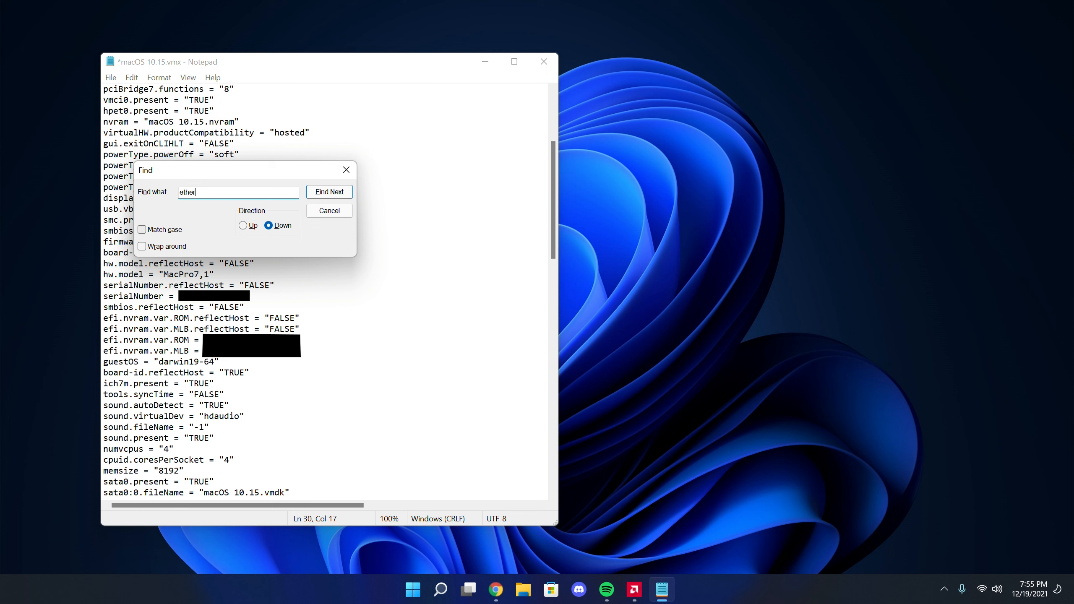
text(net)
key(Return)
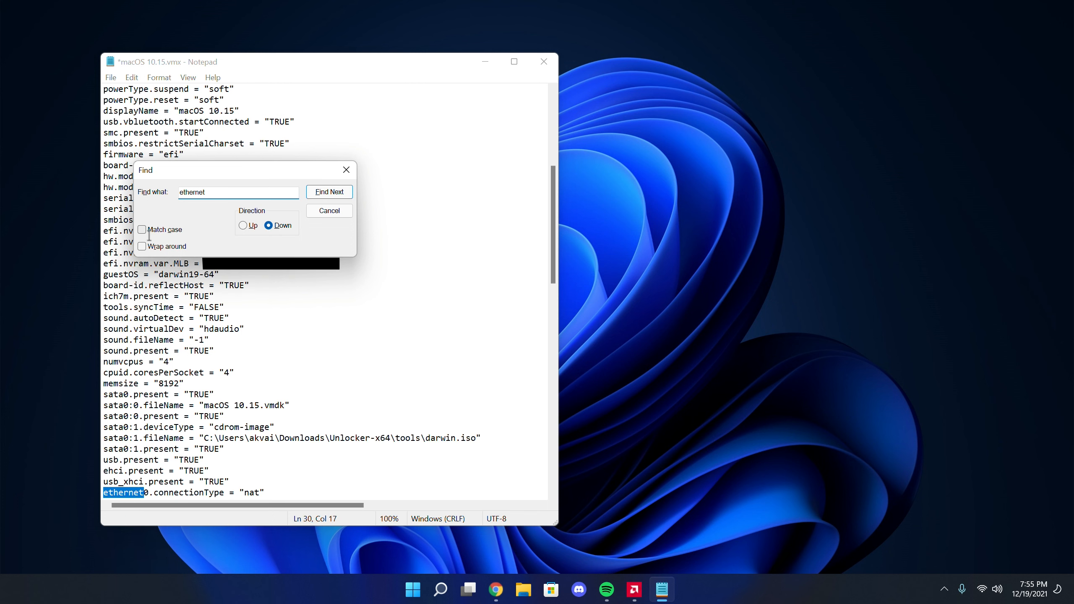
key(Return)
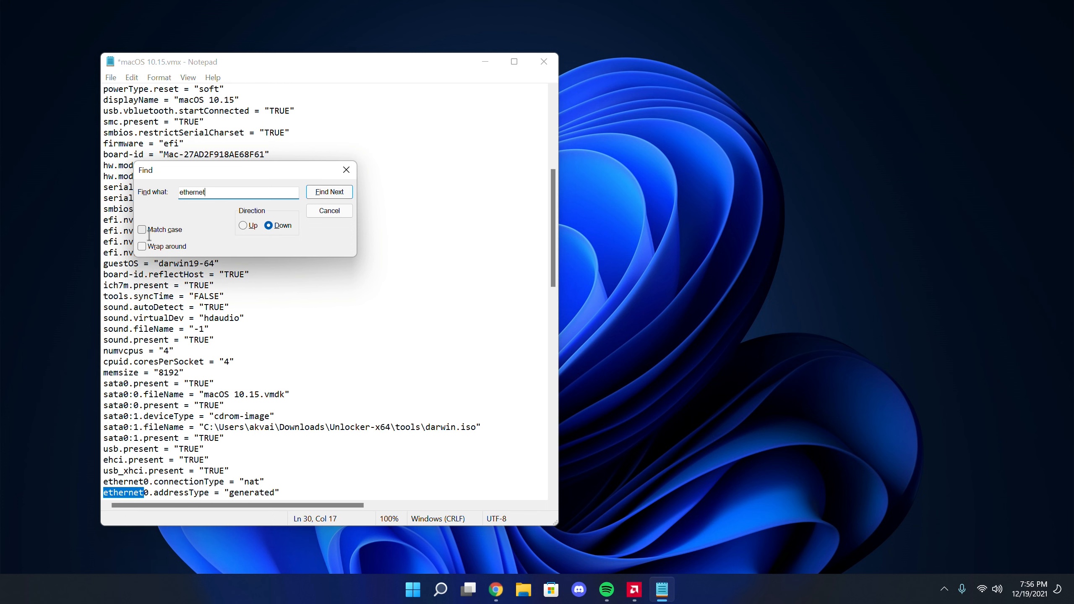
click(346, 169)
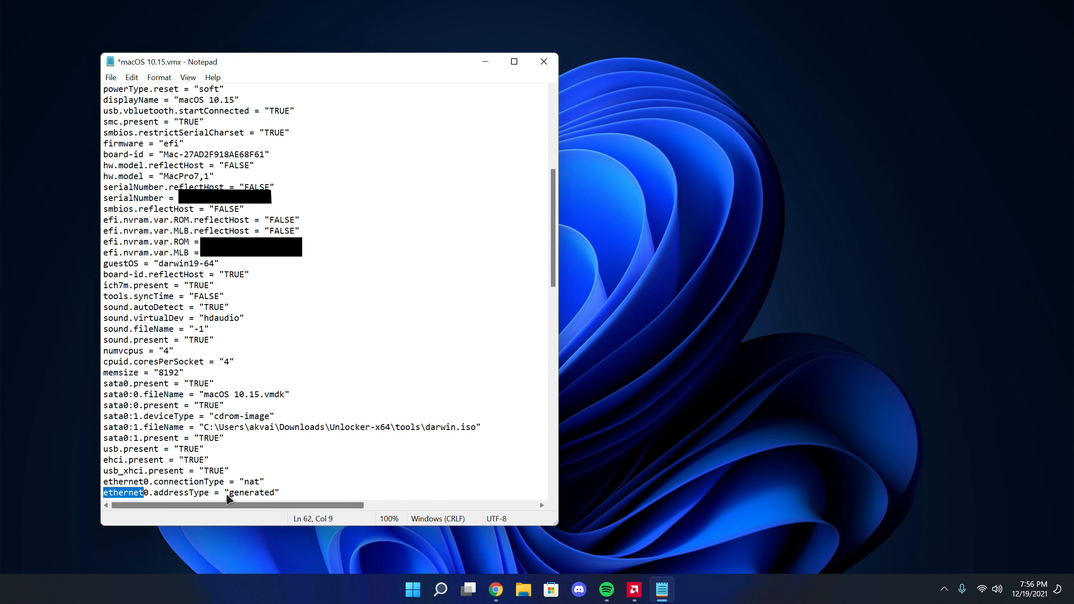
drag(229, 493, 274, 492)
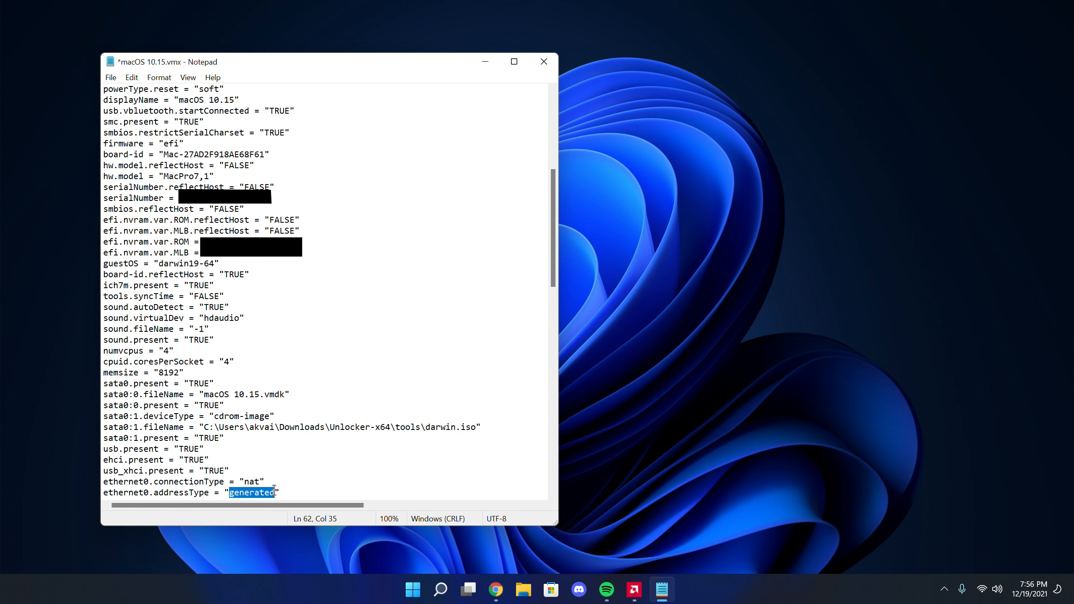
text(static)
Search through the ethernet entries for the ethernet0.generatedAddress line and select its MAC address
key(ctrl+f)
text(eth)
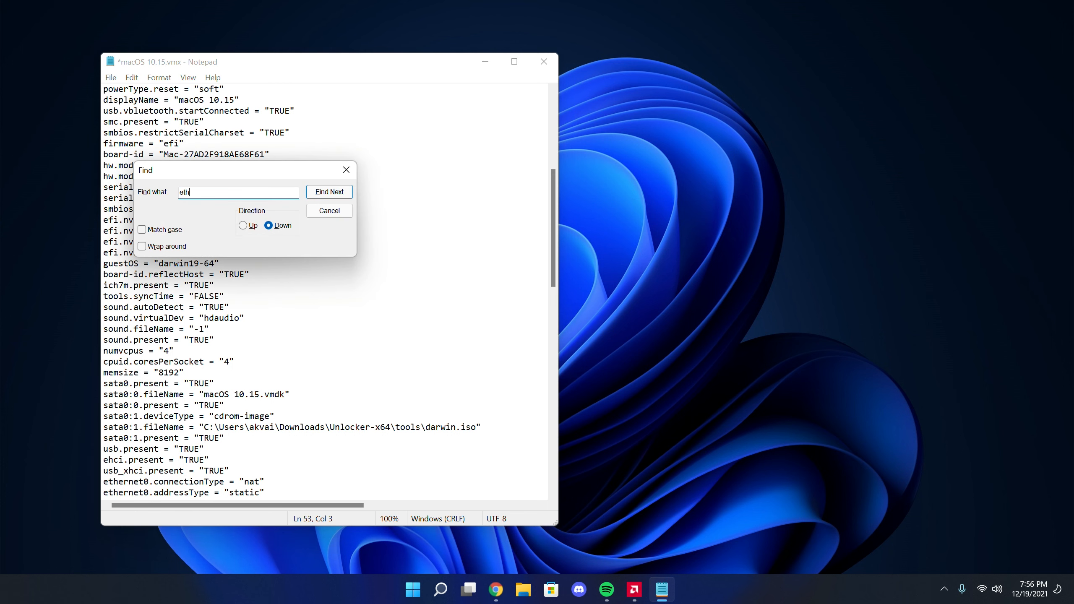
key(Return)
key(Return)
key(Return)
key(Return)
key(Return)
key(Return)
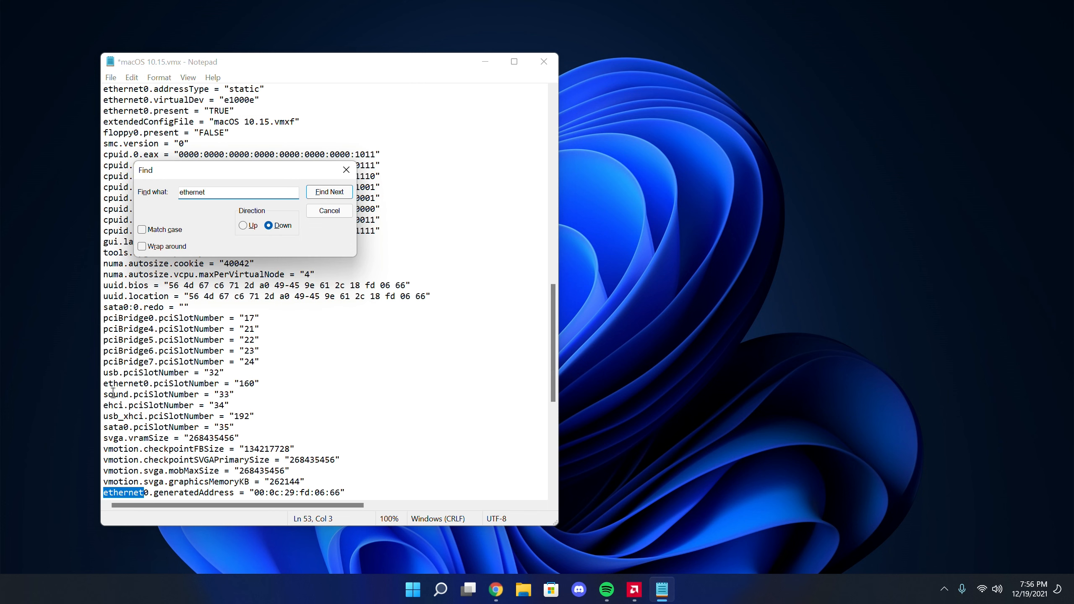
click(255, 493)
drag(255, 494, 342, 493)
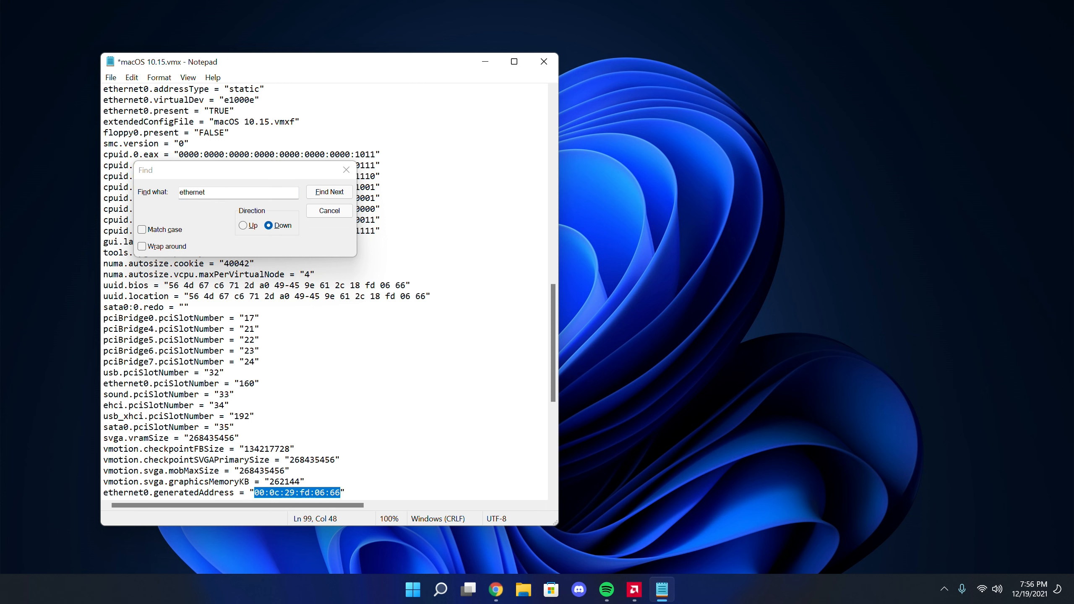
Switch to Chrome and place the hwaddress.com list of Apple, Inc. MAC prefixes beside the VMX file
key(alt+Tab)
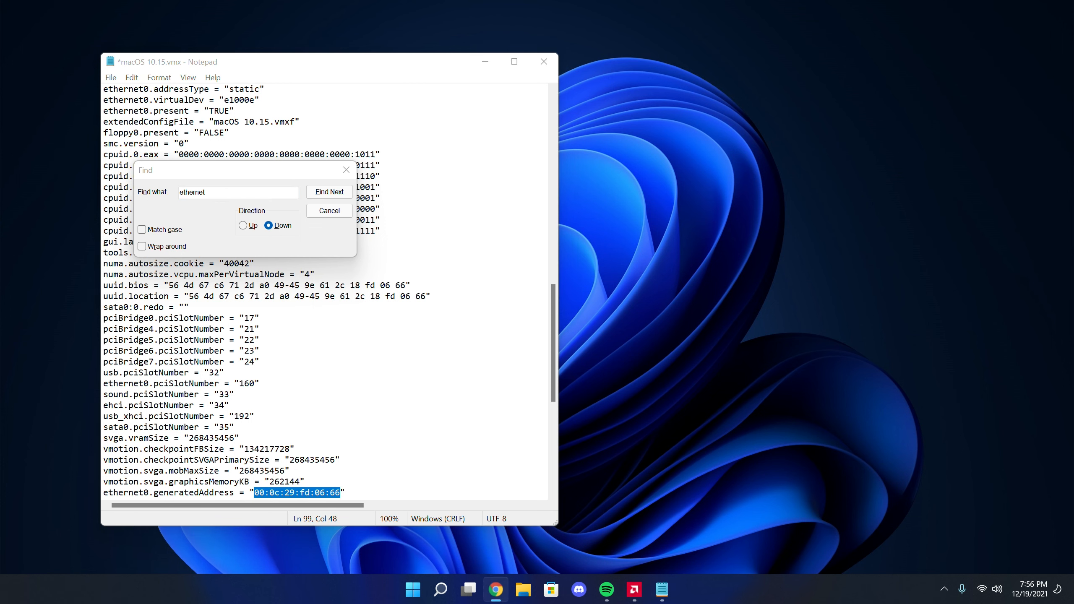
drag(398, 178, 671, 115)
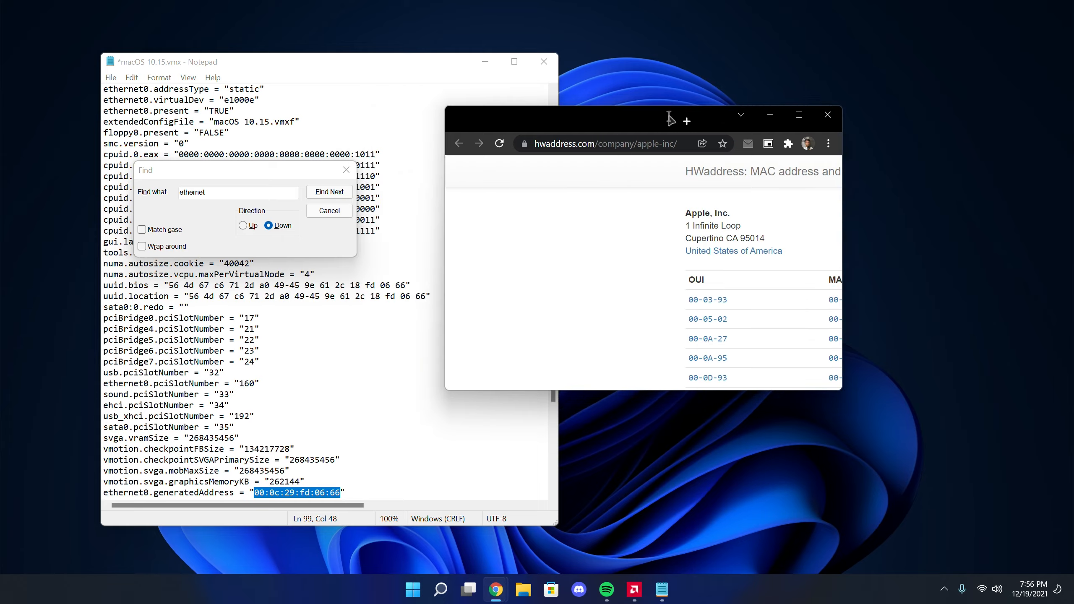
double_click(695, 114)
drag(446, 3, 756, 64)
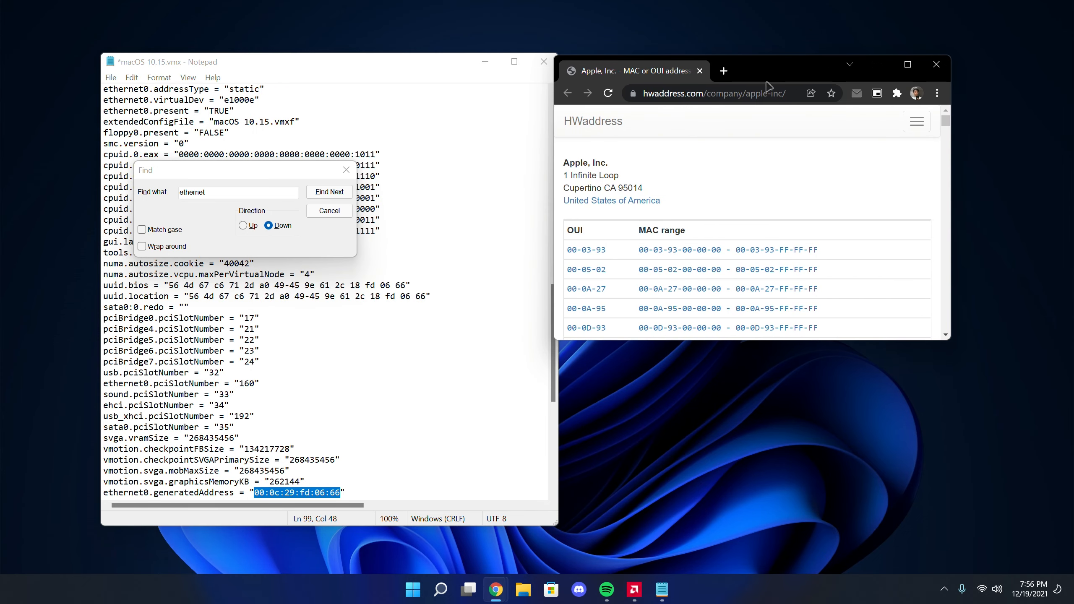
scroll(716, 263, down, 2)
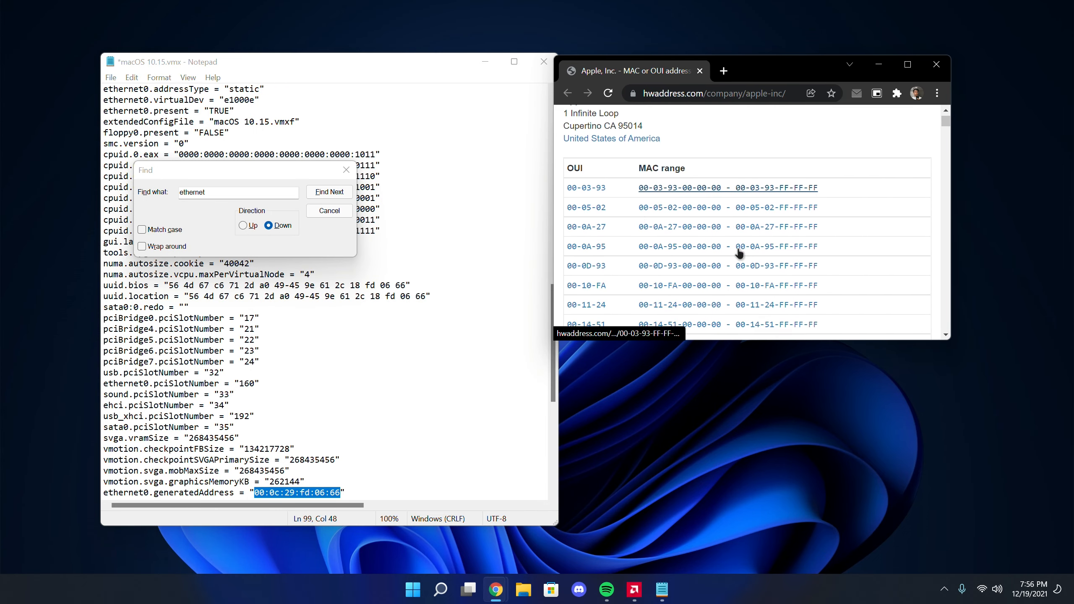
Change the ethernet0.generatedAddress prefix to Apple's 00:03:93, keeping the remaining octets, and close the hwaddress.com page
click(261, 492)
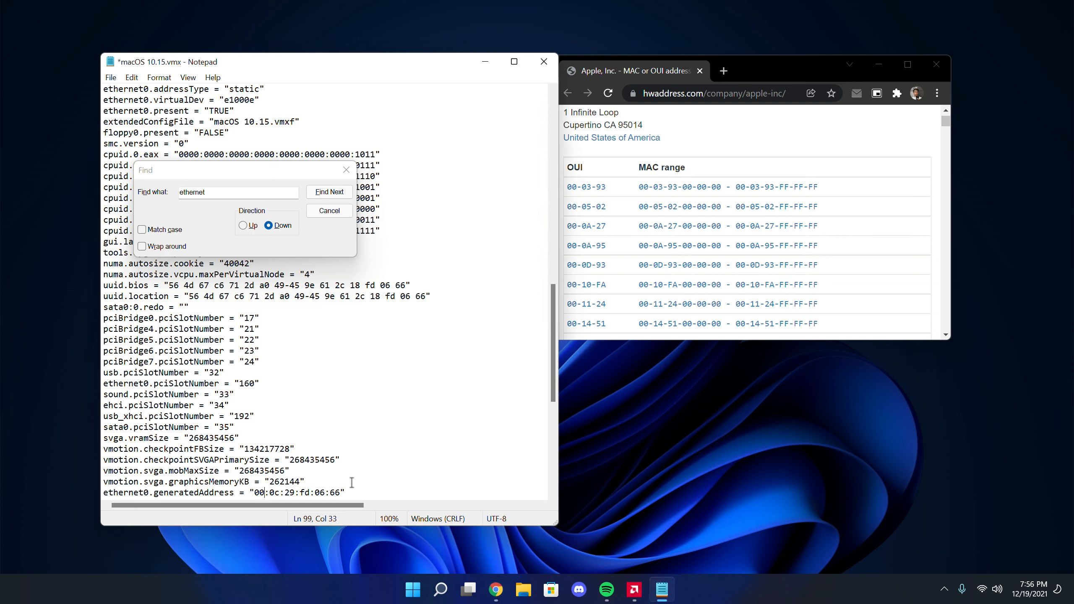
key(Delete)
key(Delete)
text(03)
key(Delete)
key(Delete)
text(93)
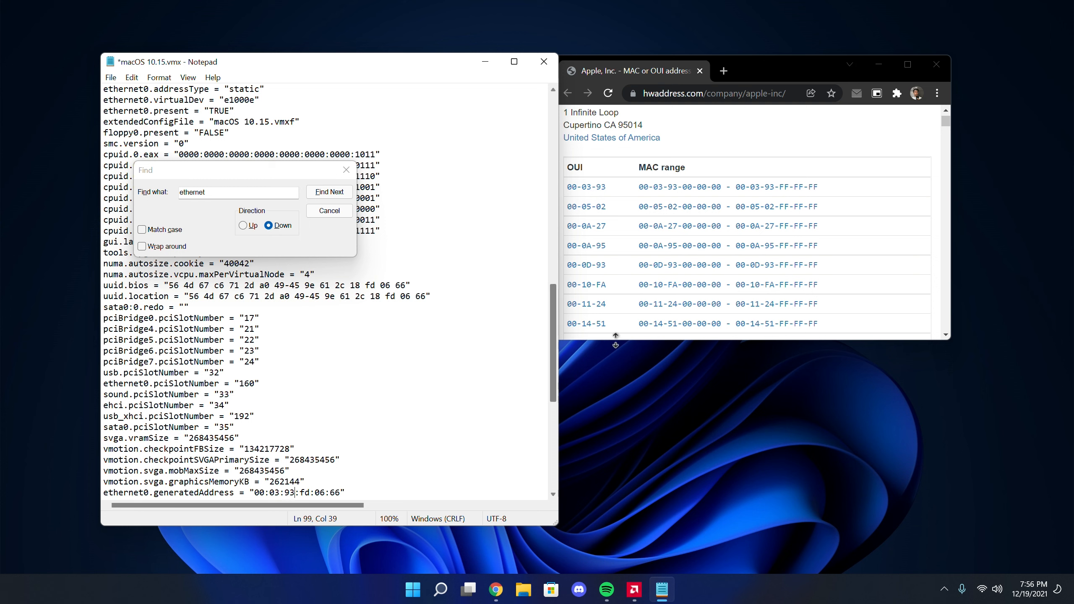
middle_click(665, 68)
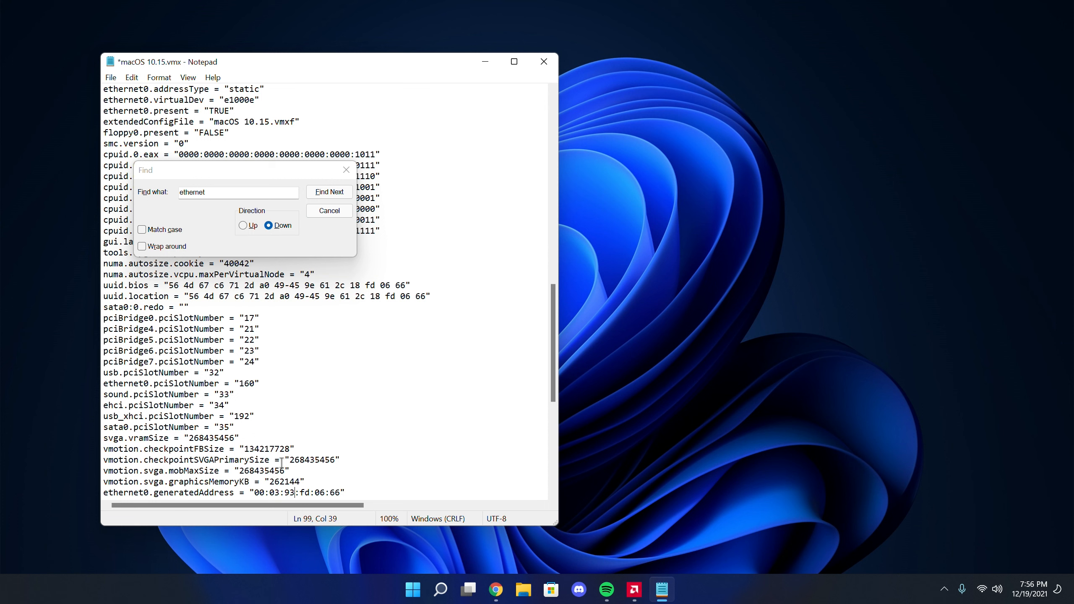
Remove "generated" from the ethernet0.generatedAddress key so it reads ethernet0.Address
click(198, 492)
key(BackSpace)
key(BackSpace)
key(BackSpace)
key(BackSpace)
key(BackSpace)
key(BackSpace)
key(BackSpace)
key(BackSpace)
key(BackSpace)
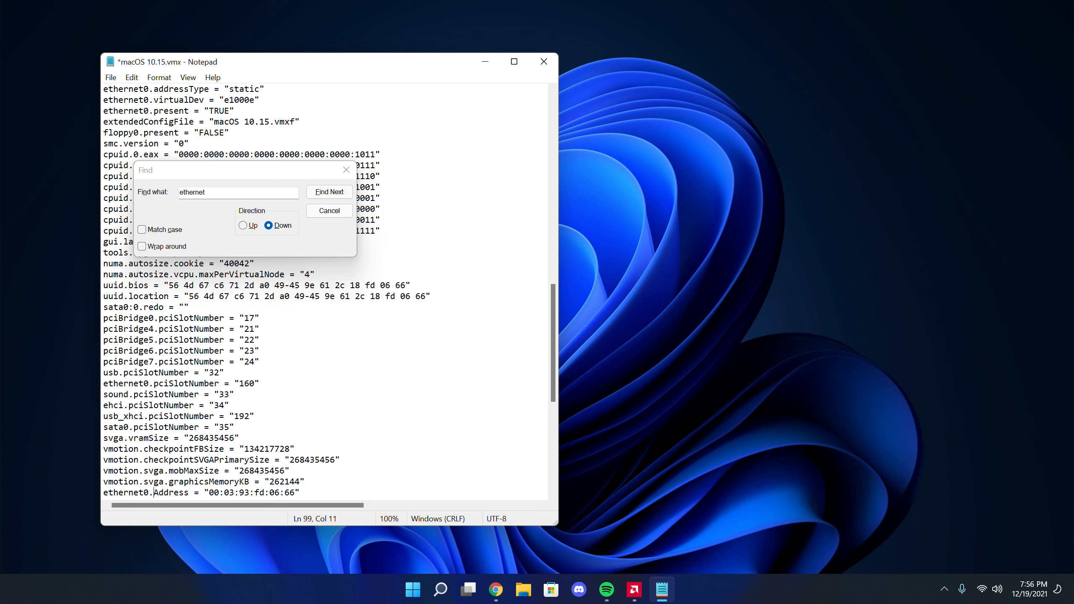
Find the ethernet0.generatedAddressOffset entry and replace it with ethernet0.checkMACAddress = "false"
click(209, 192)
key(Return)
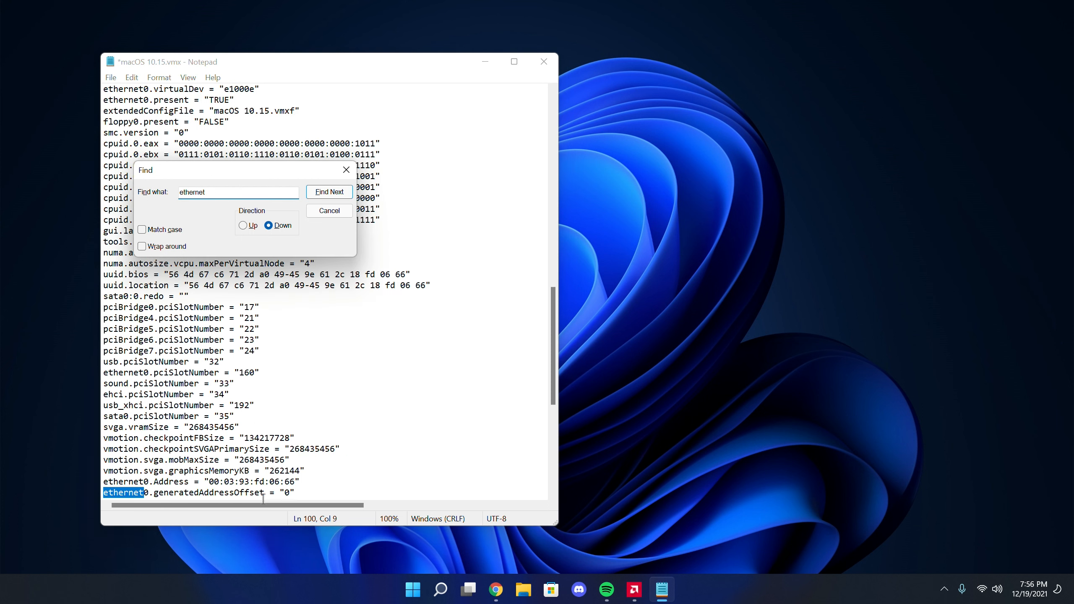
drag(153, 493, 293, 493)
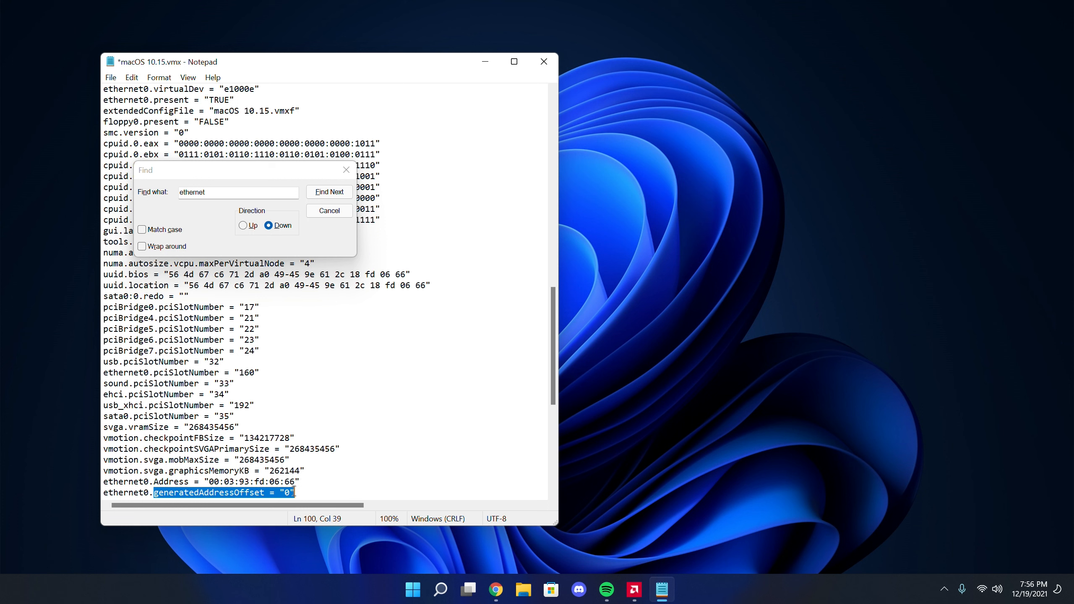
text(checkMACAddress)
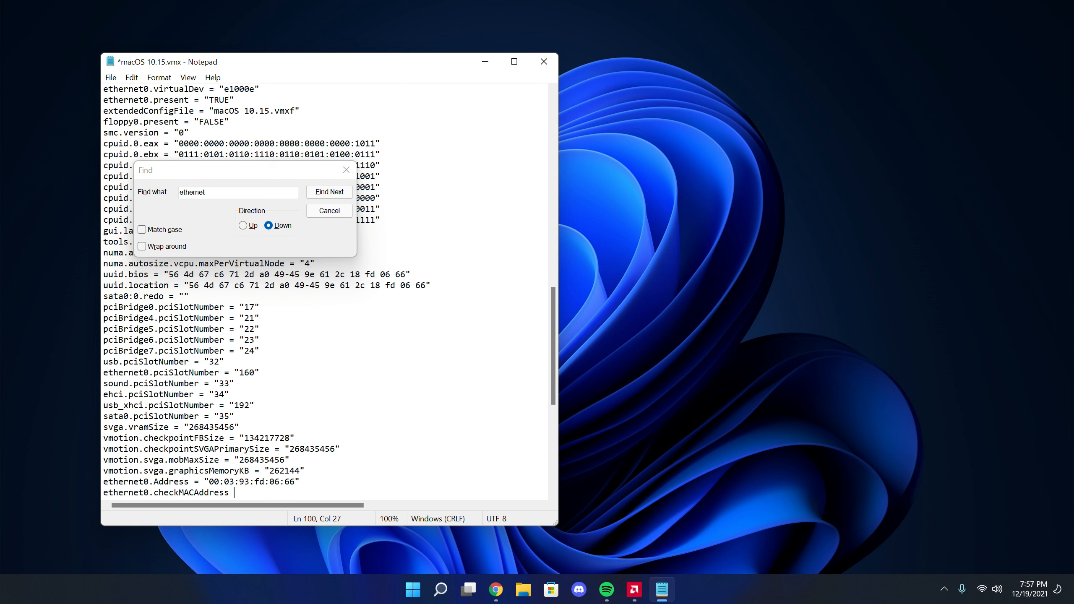
text(= "false)
Dismiss the text search, save the edited VMX file and close it
click(346, 169)
click(265, 208)
key(ctrl+s)
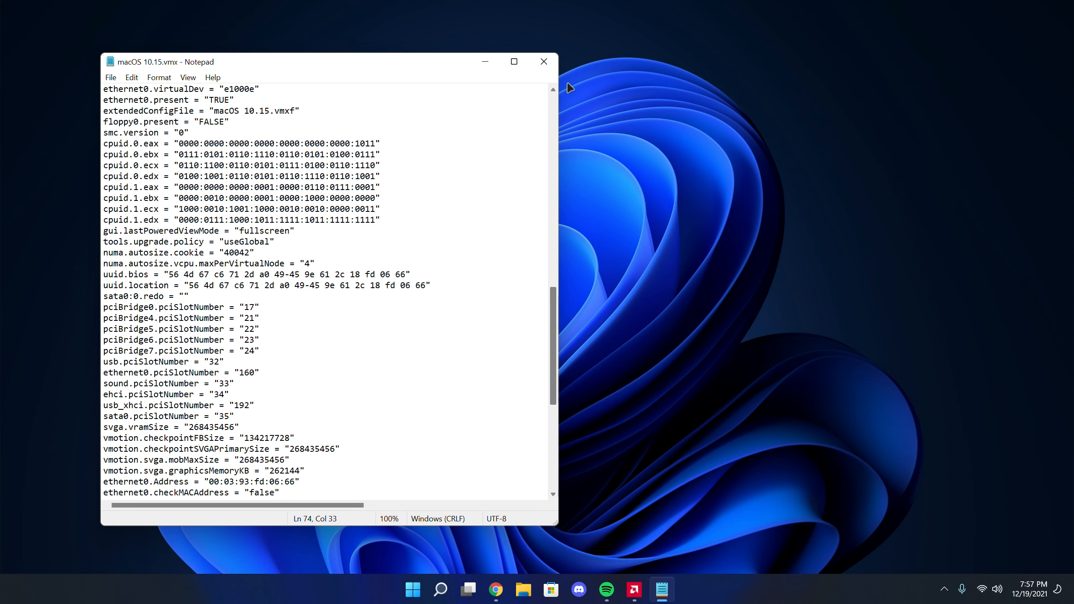
click(544, 62)
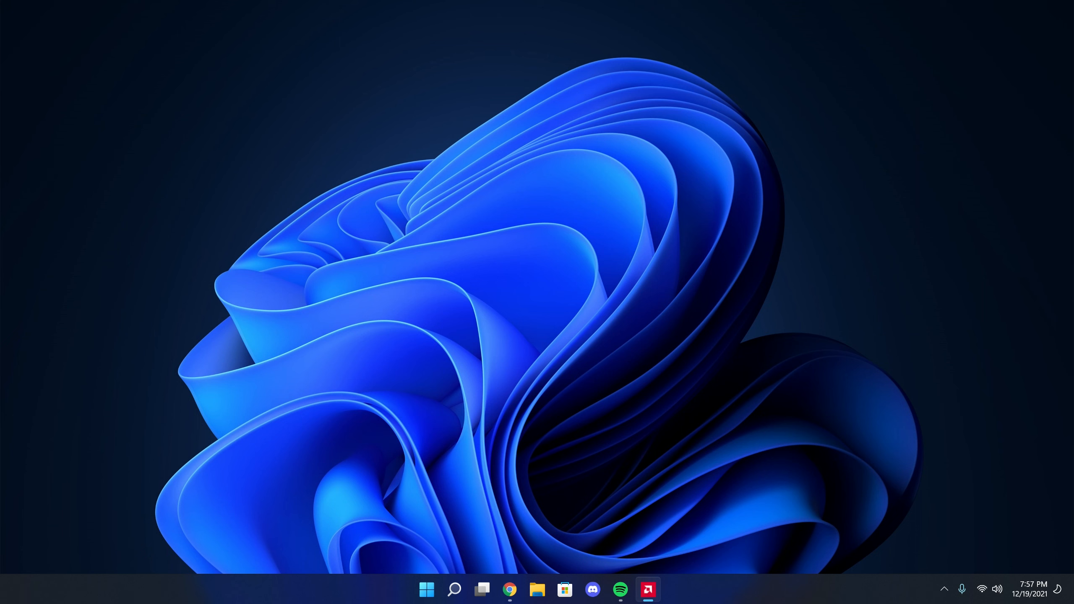
Switch to VMware Player and start the macOS 10.15 virtual machine, moving its window toward the middle of the desktop
key(super+s)
text(vmware)
click(173, 193)
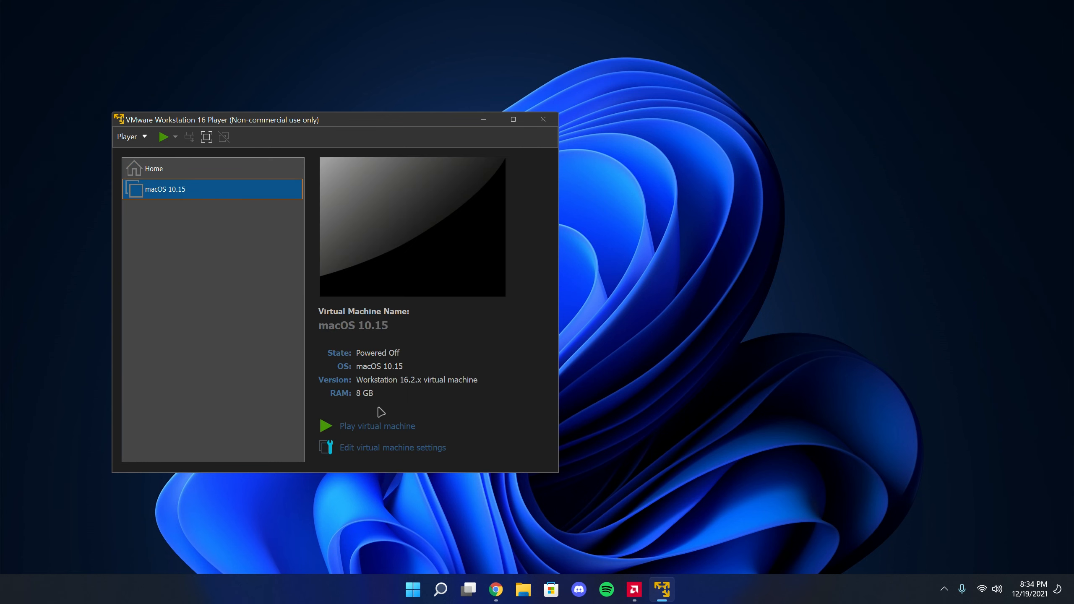
click(373, 426)
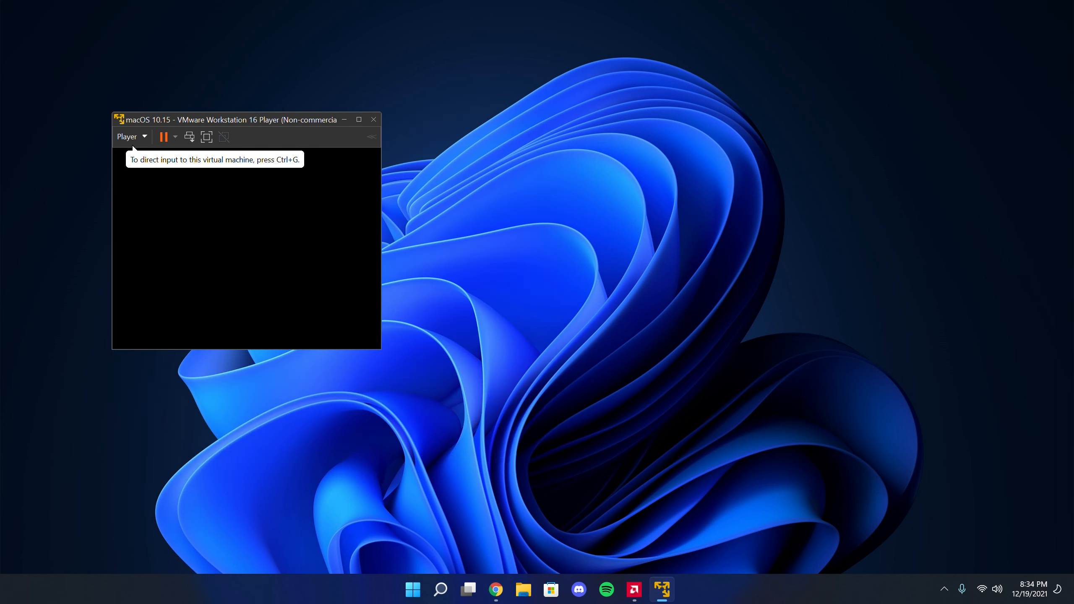
key(alt+Tab)
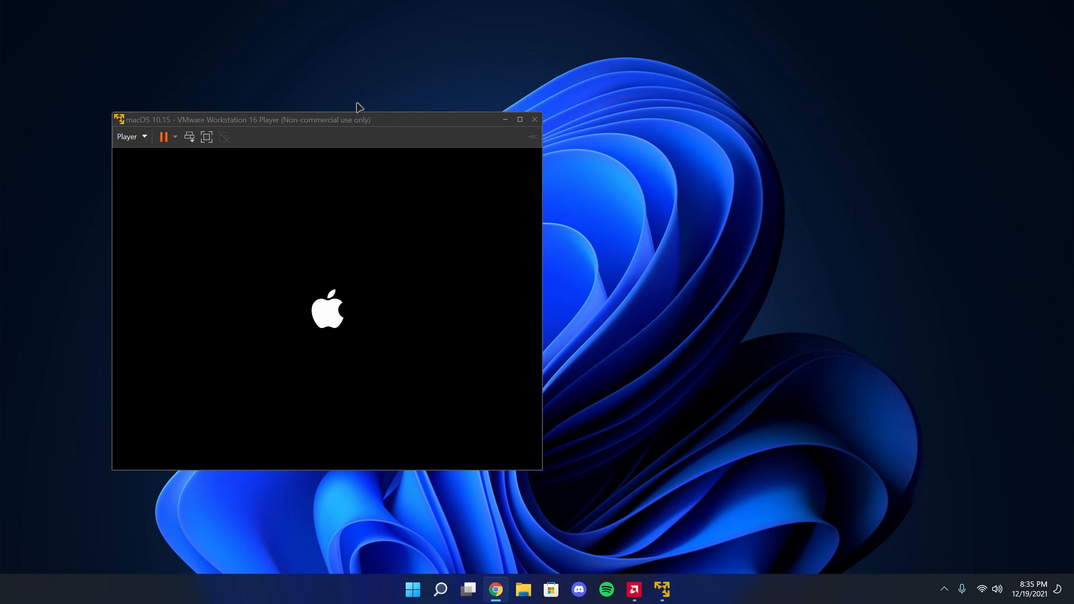
drag(331, 118, 527, 101)
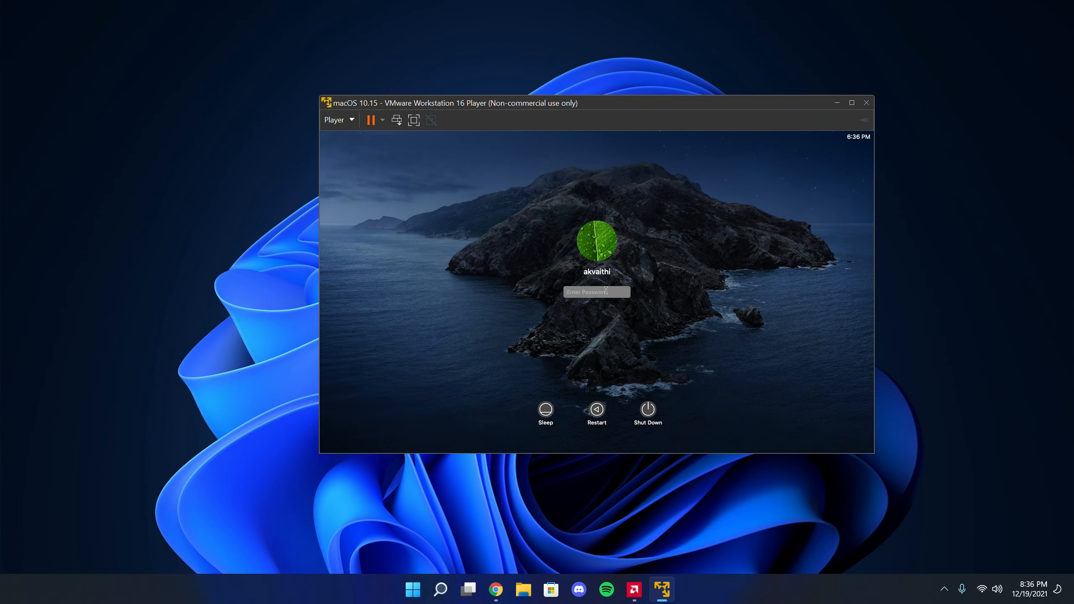
Log in to the macOS user account by entering the account password
text(**********)
key(Return)
drag(483, 103, 404, 101)
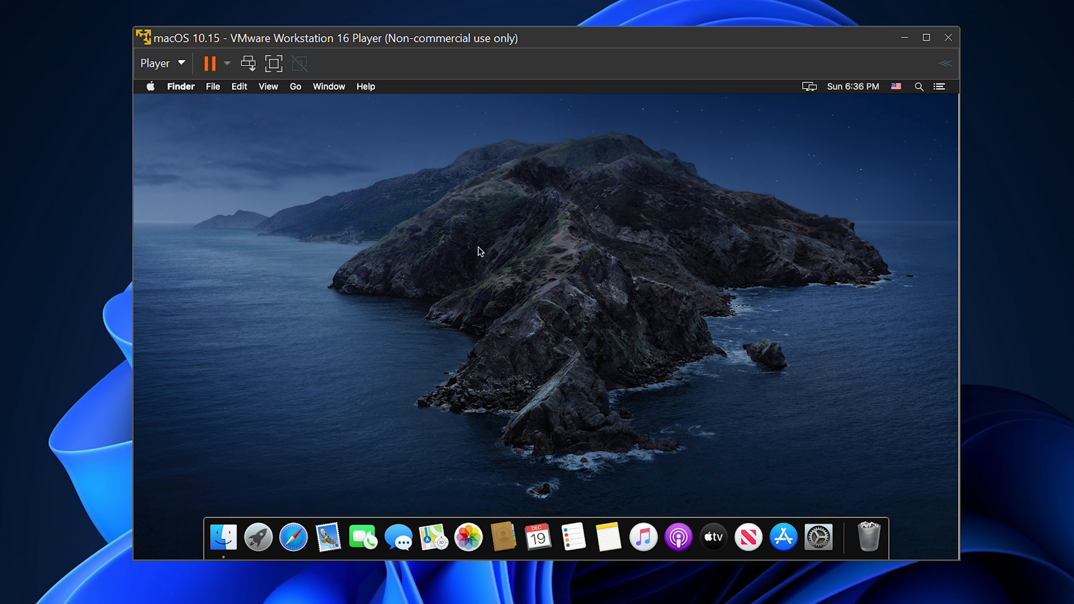
Check the system overview in About This Mac, and close both it and the memory notification
click(150, 87)
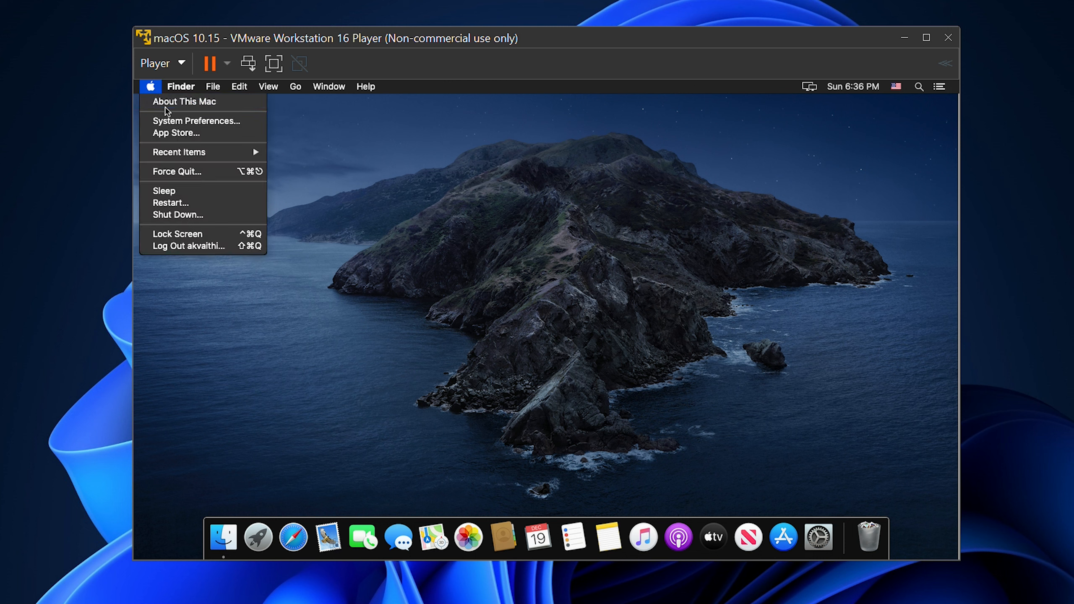
click(169, 102)
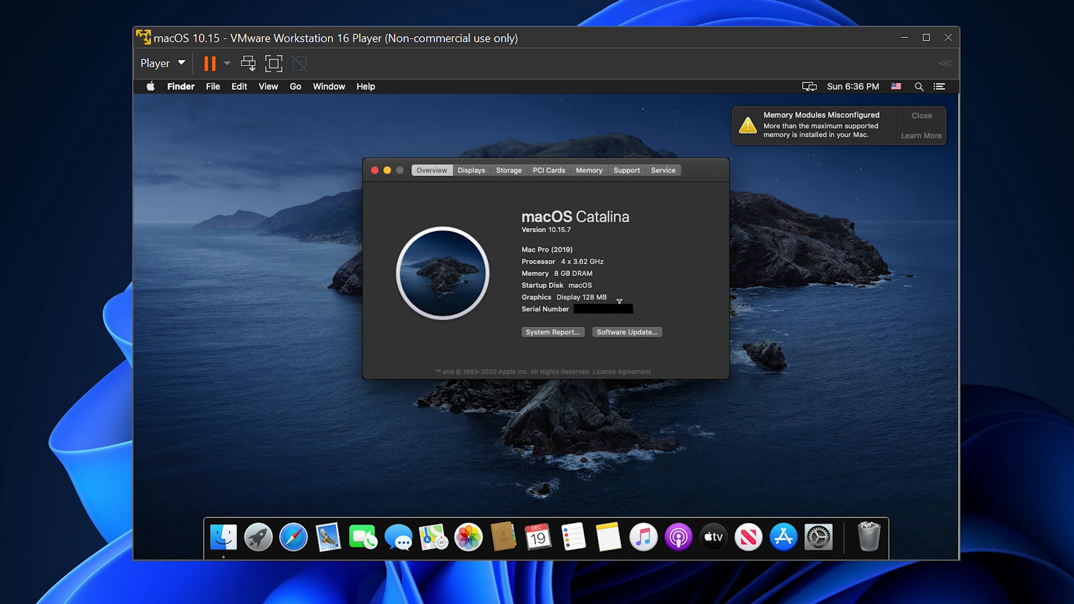
click(374, 170)
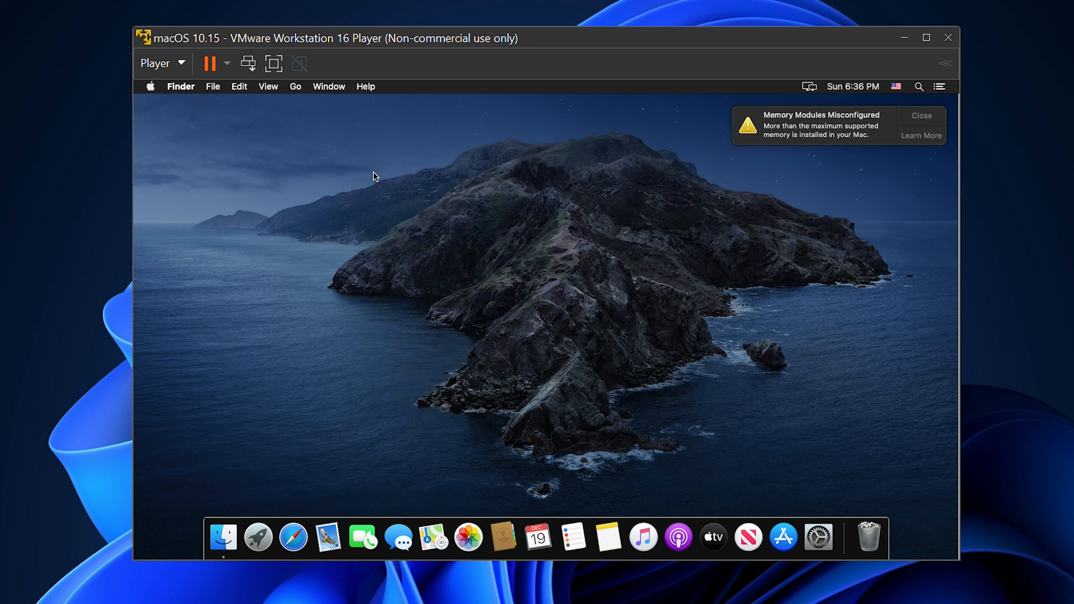
click(930, 116)
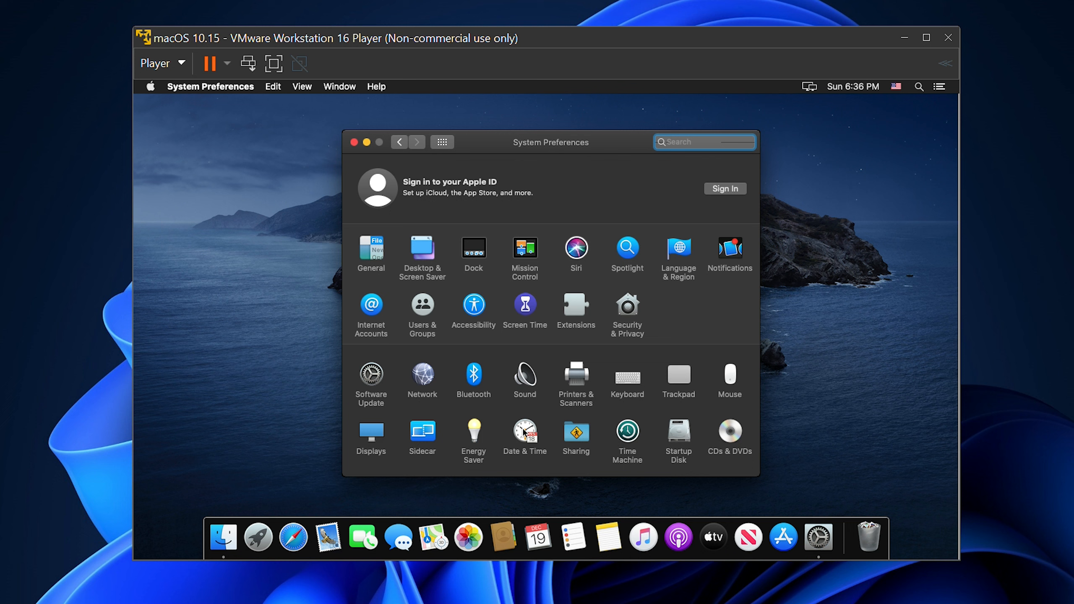
Unlock the Time Zone settings in the Date & Time preferences with the account password
click(525, 432)
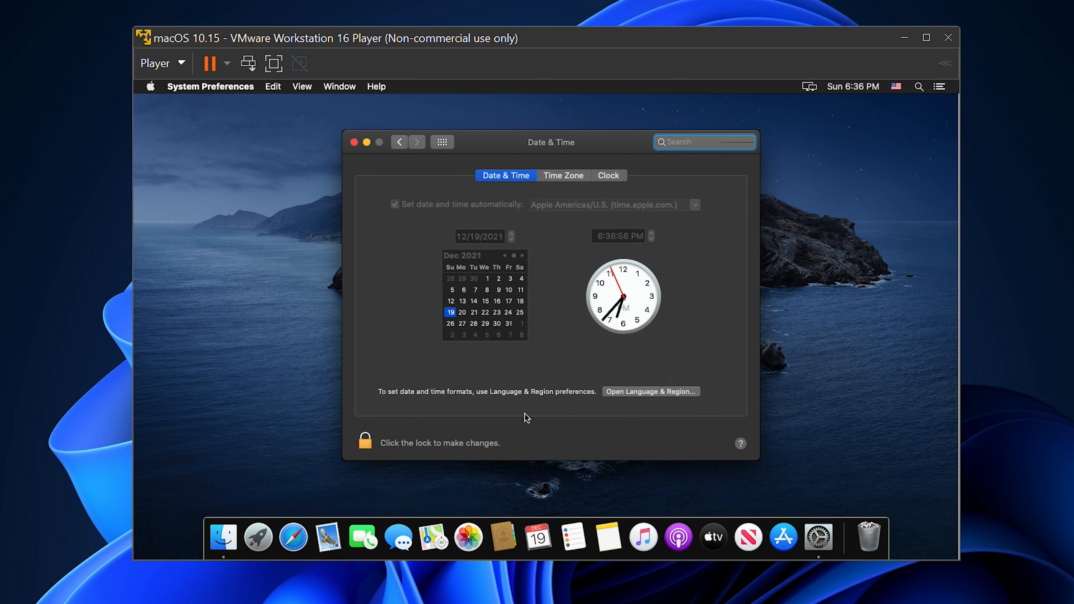
click(583, 178)
click(365, 475)
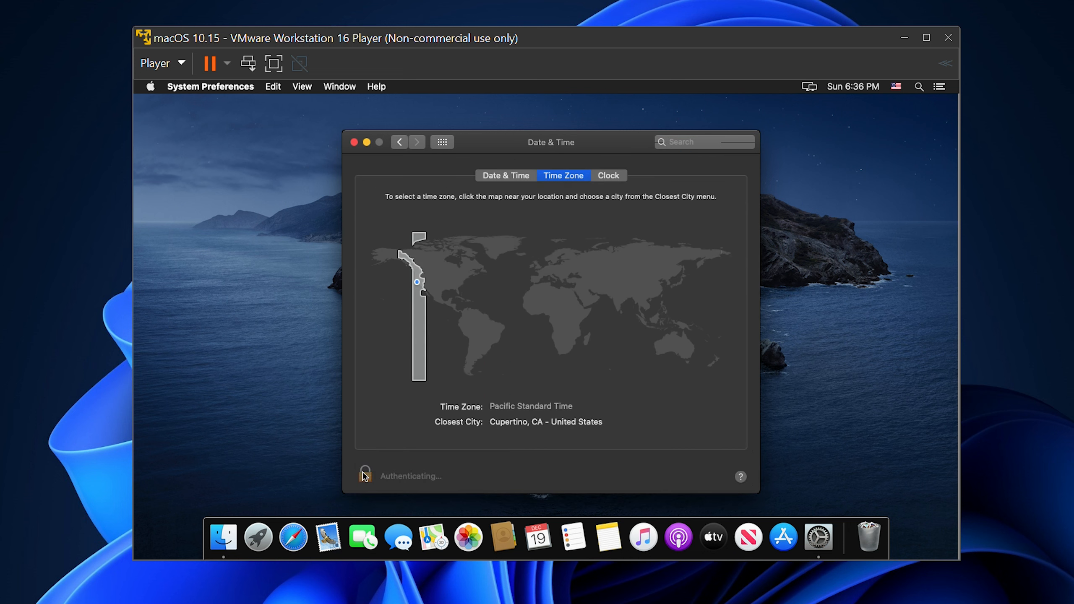
text(••••••••••••)
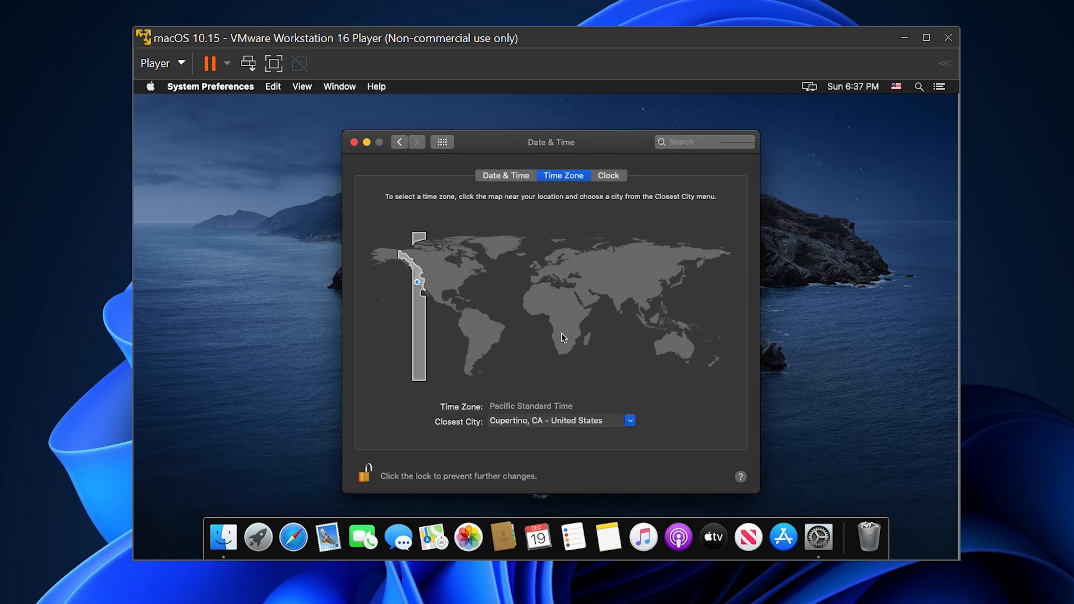
Set the time zone to Central Standard Time with Houston, TX as closest city, relock the settings and close System Preferences
click(445, 290)
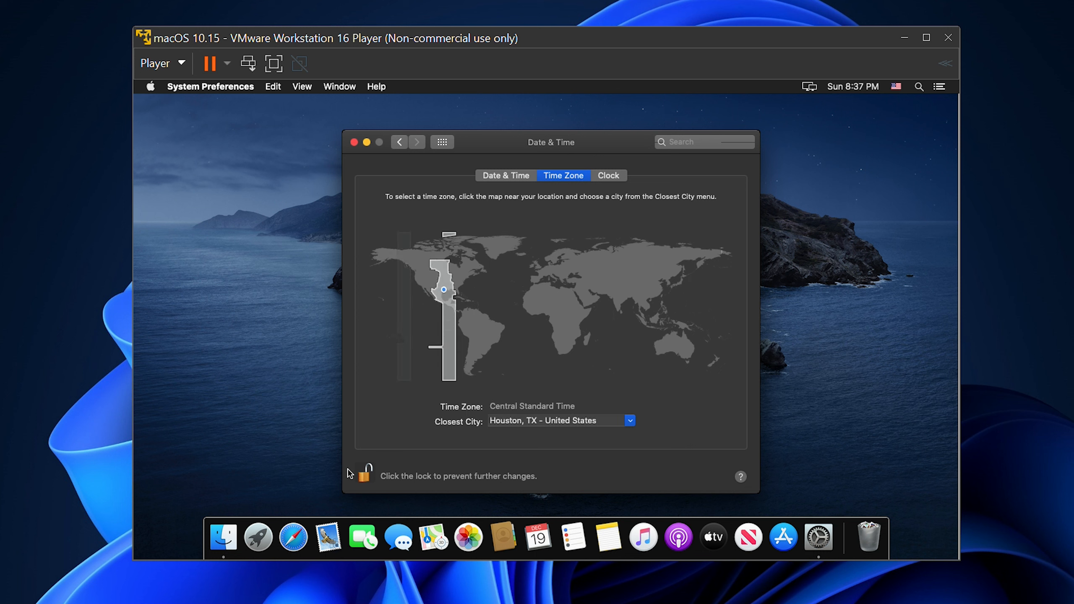
click(366, 472)
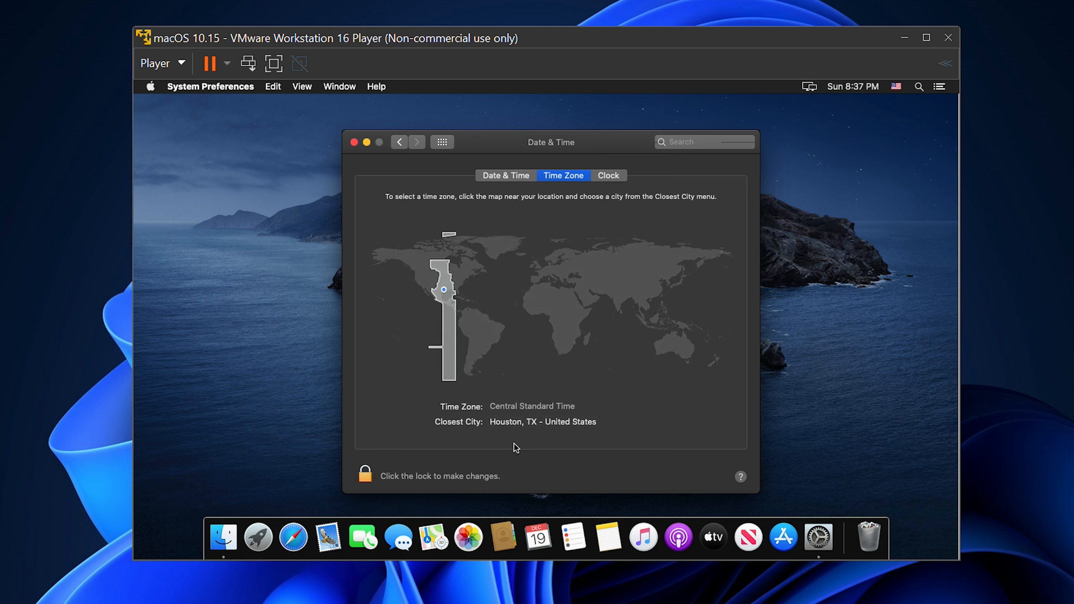
click(487, 175)
click(443, 143)
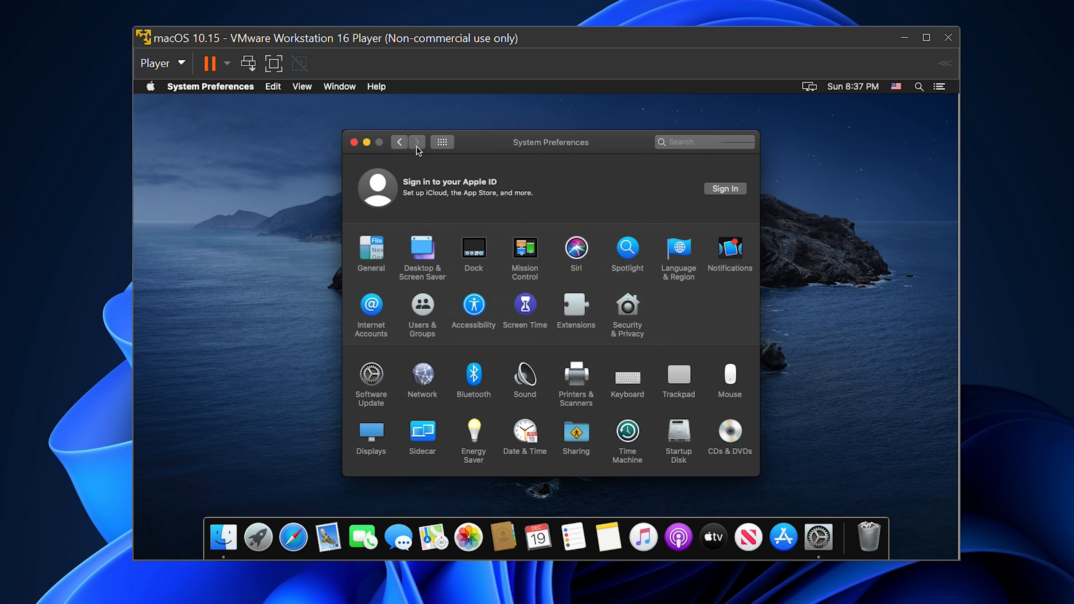
click(354, 142)
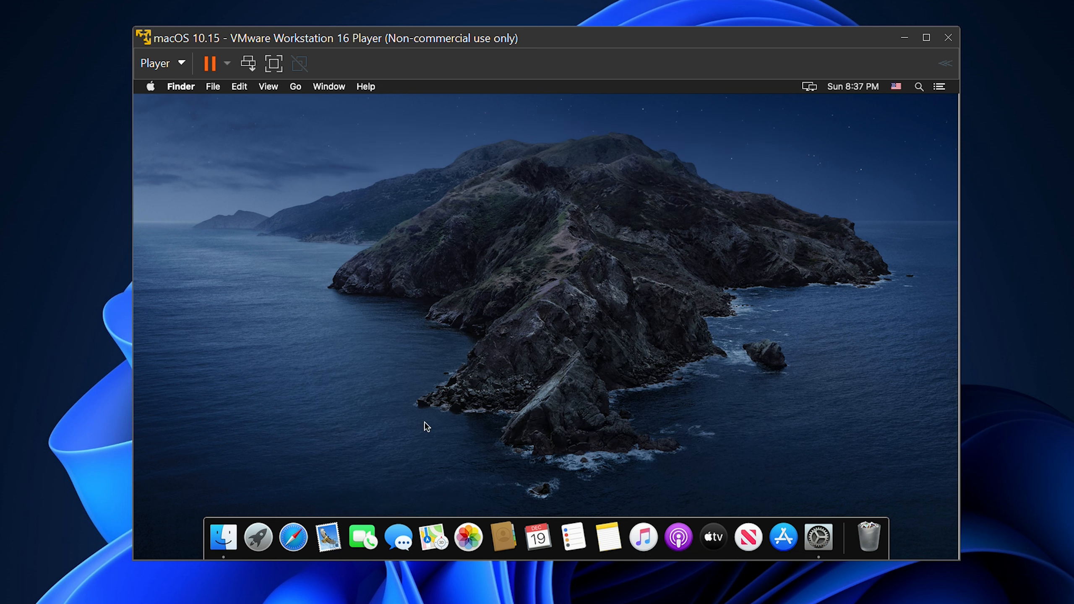
Open Messages, address a new message with the recipient's contact details, and send a short test iMessage
click(399, 544)
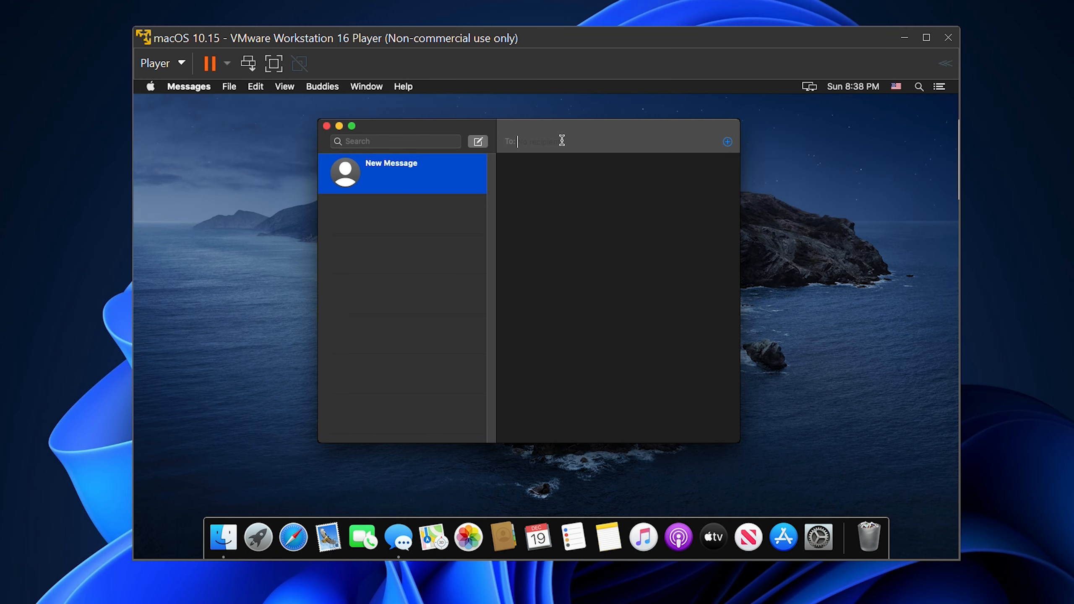
text(s)
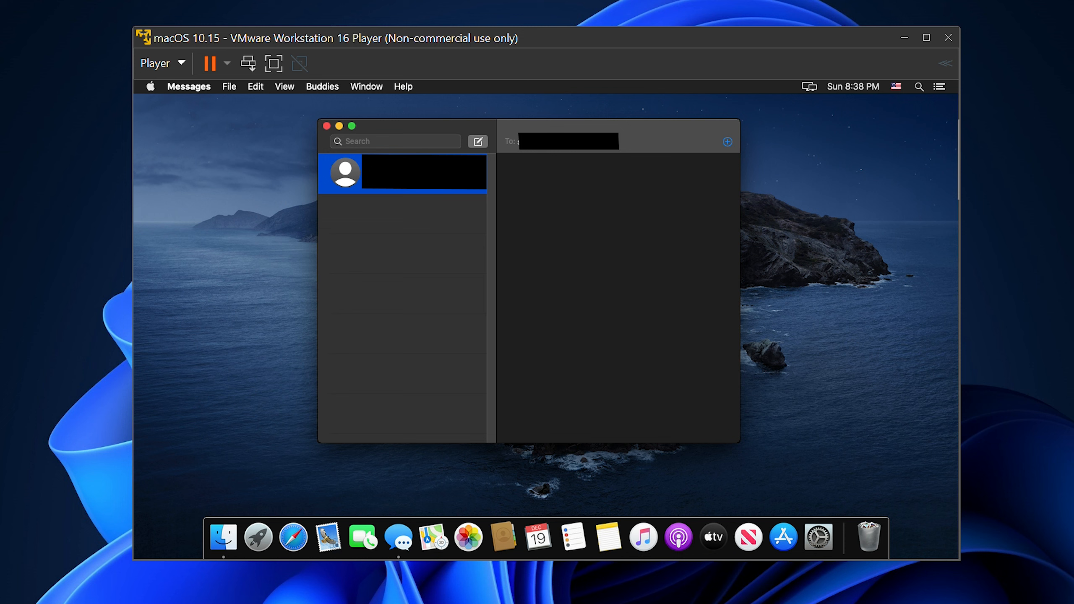
key(Return)
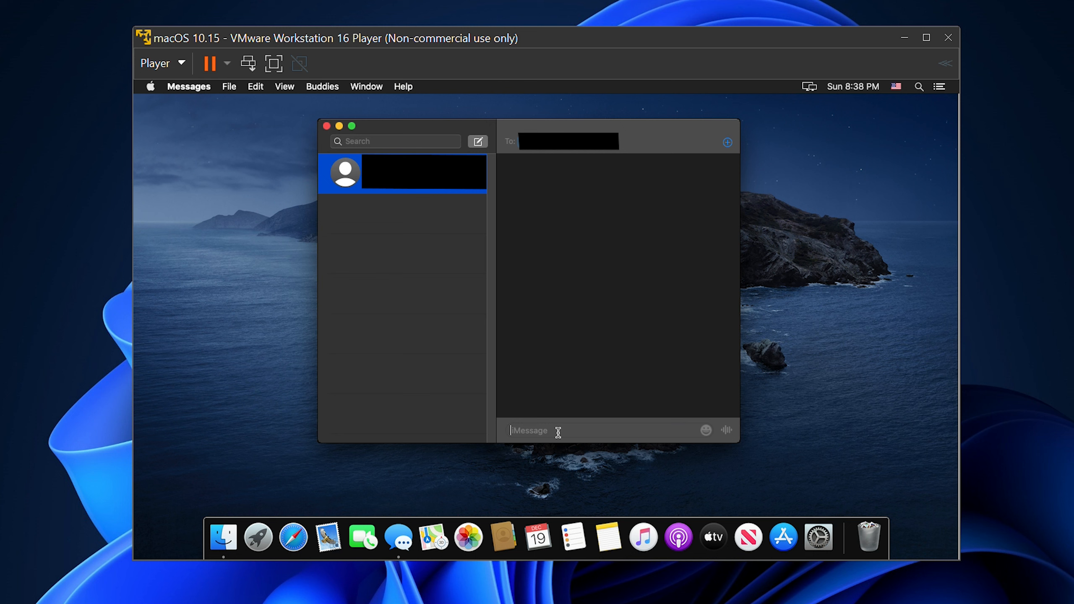
text(h)
key(Return)
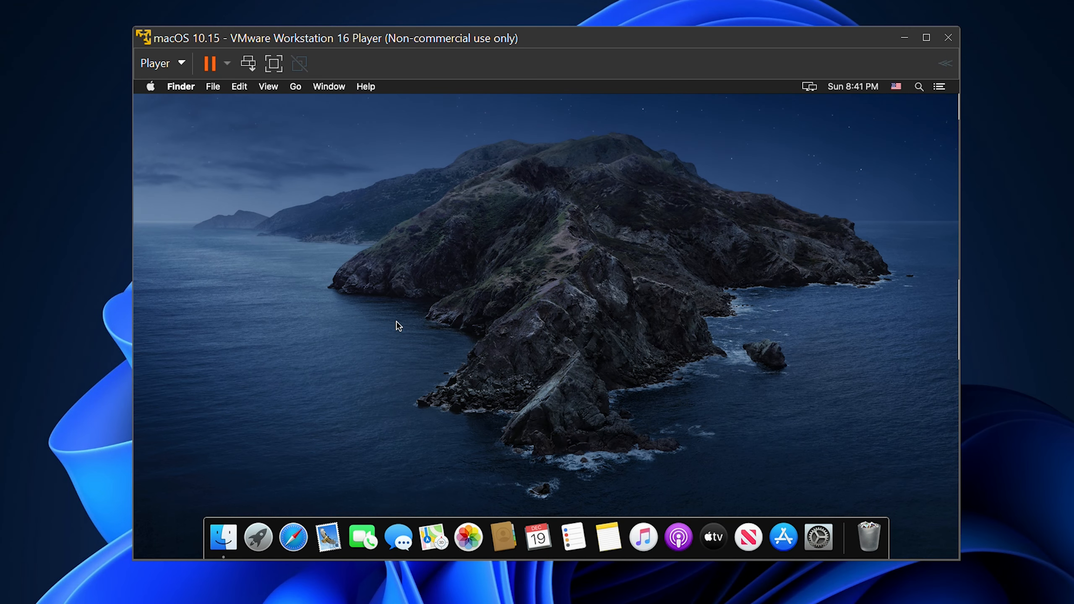
Open Safari, search the web for airmessage and go to the airmessage.org site
click(283, 532)
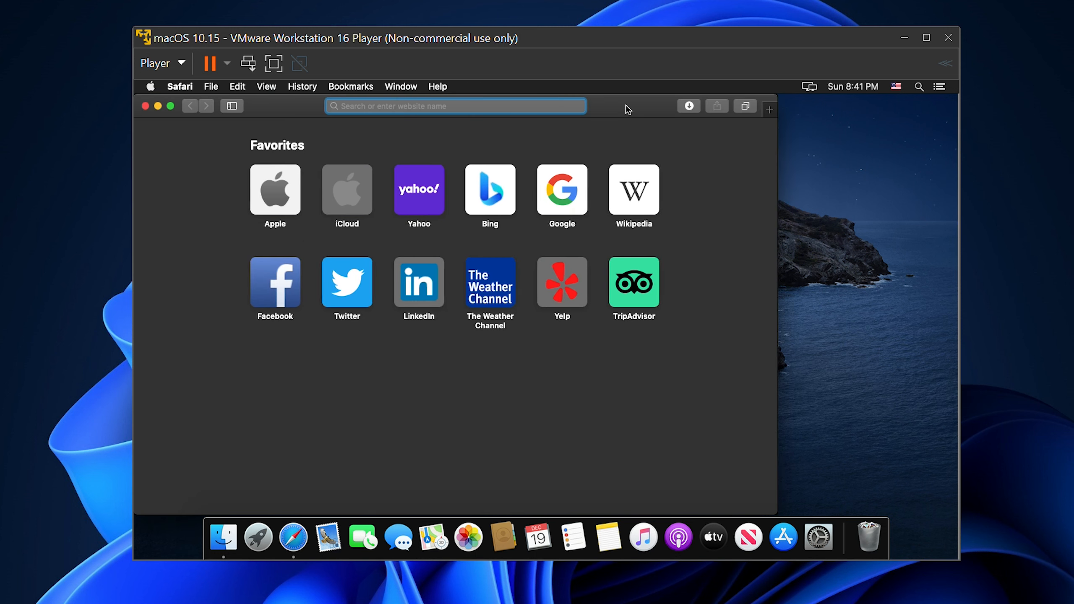
double_click(628, 109)
text(airmessage)
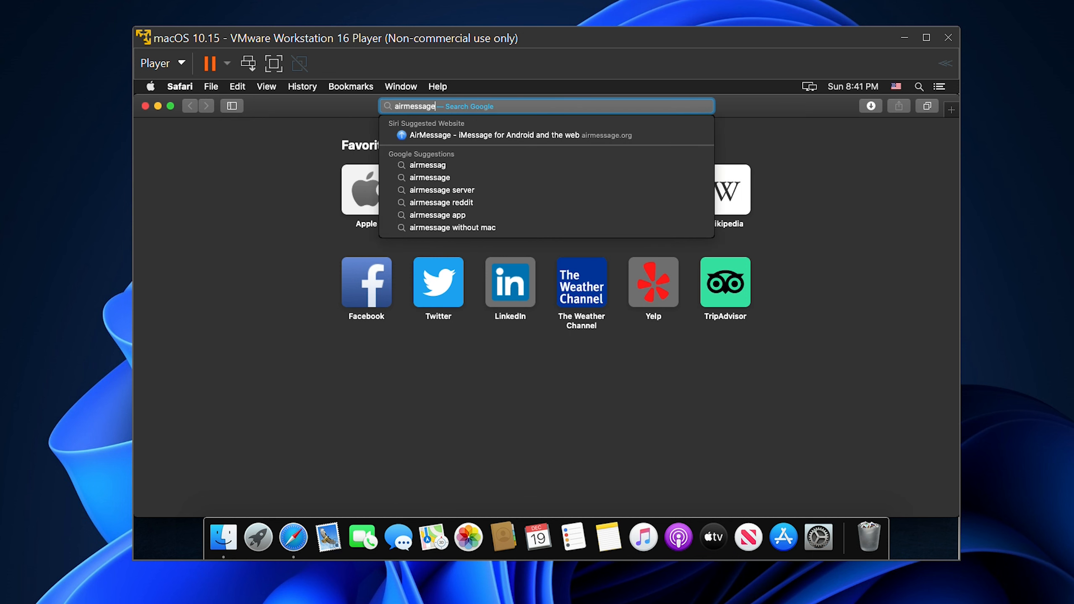
key(Escape)
key(Return)
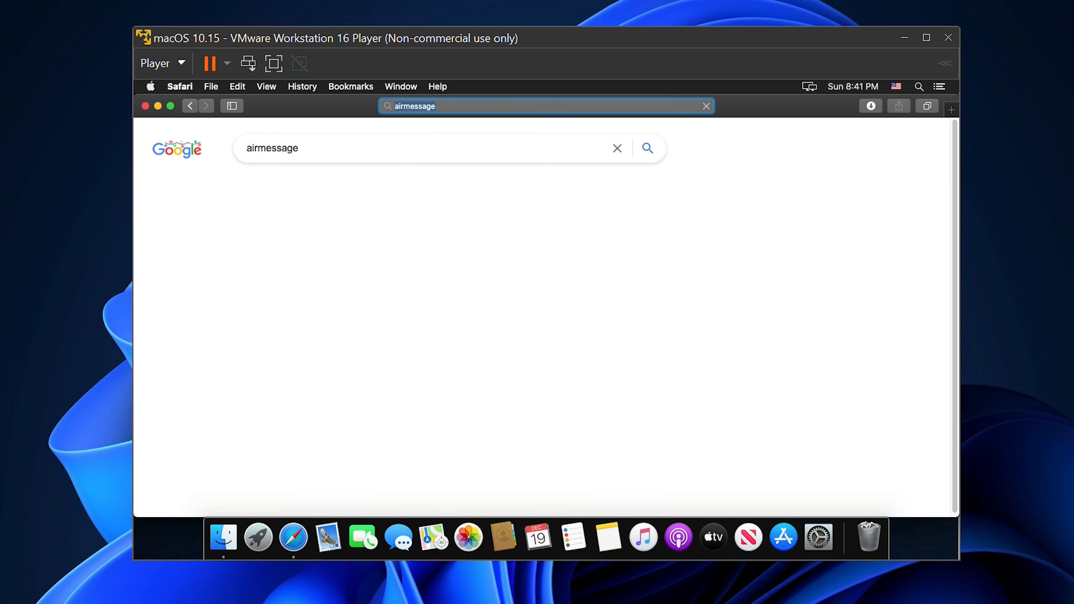
click(338, 257)
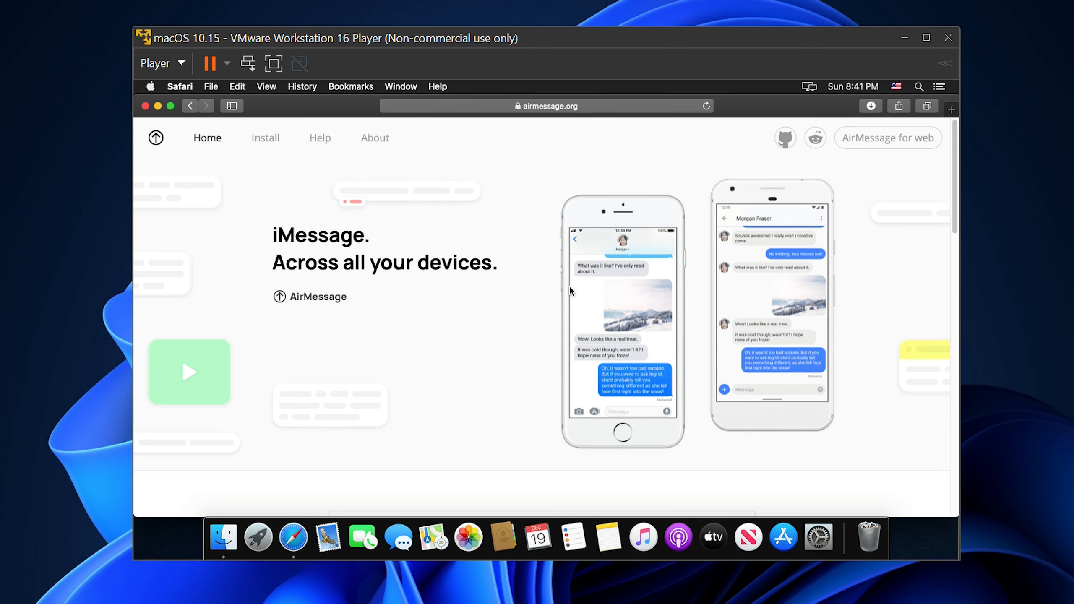
Open AirMessage's installation guide and download AirMessage Server for macOS, allowing the download
scroll(574, 336, down, 1)
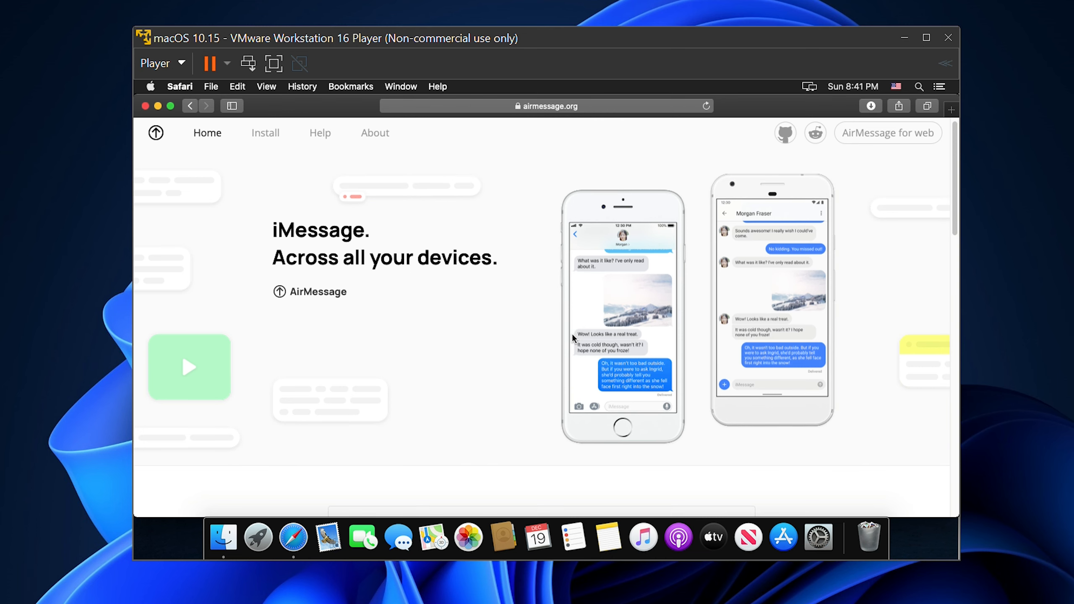
scroll(372, 324, down, 4)
scroll(365, 326, up, 4)
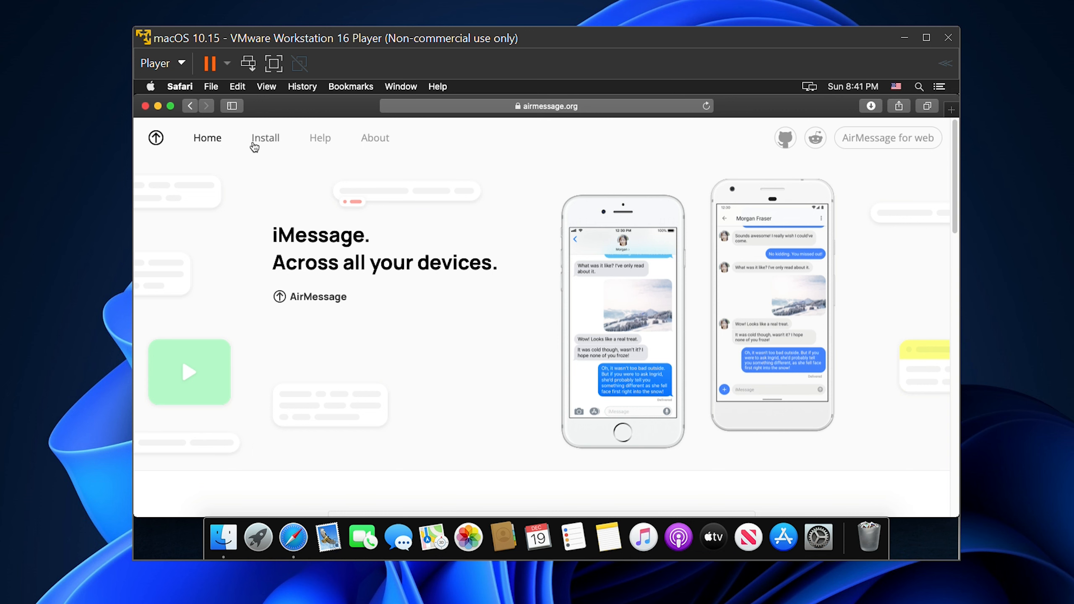
click(254, 144)
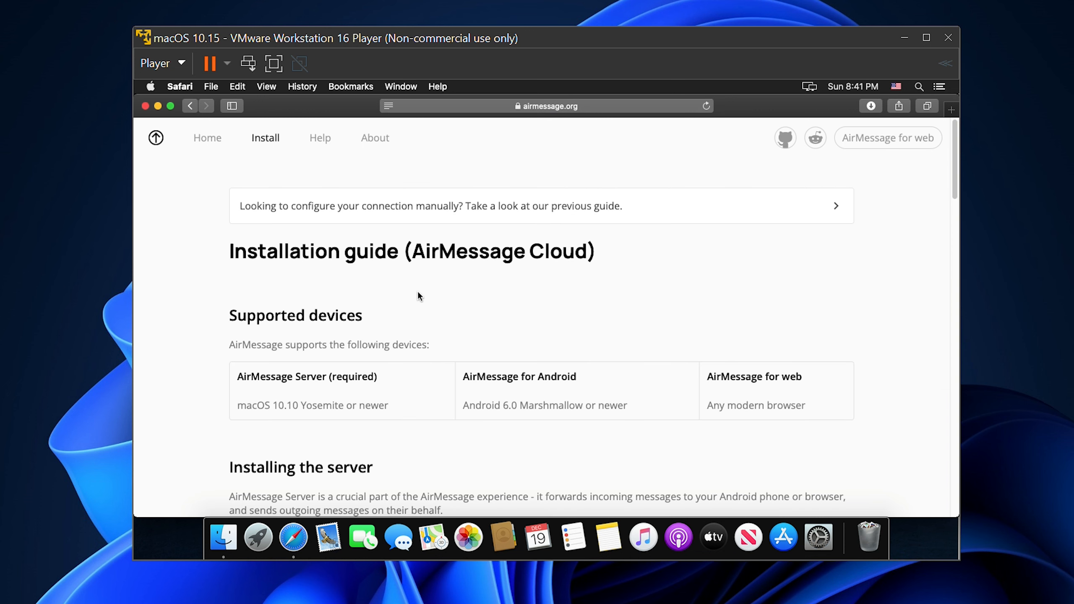
scroll(299, 282, down, 5)
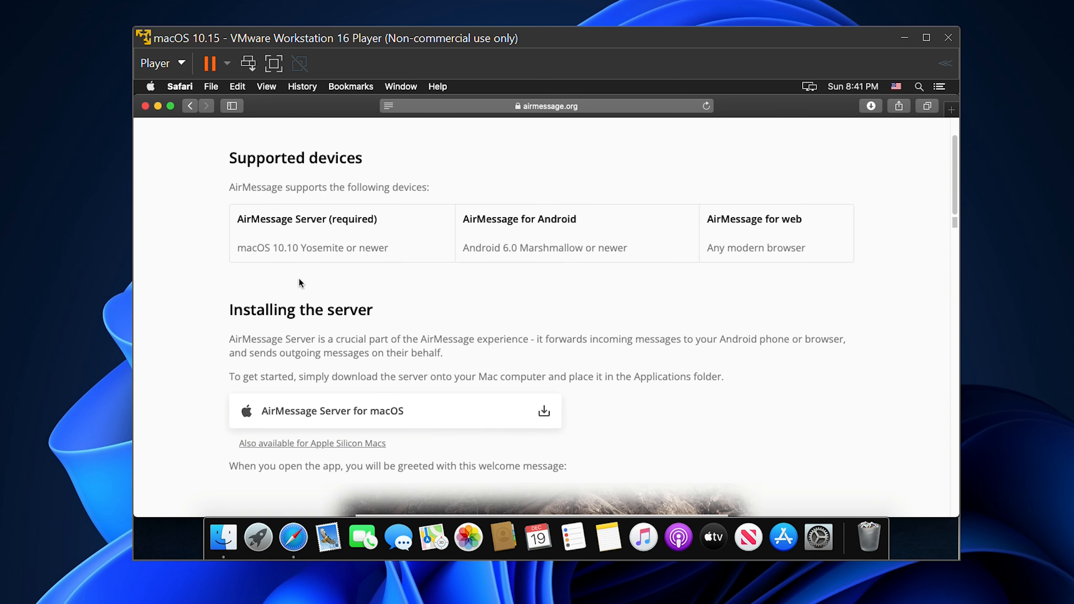
click(339, 413)
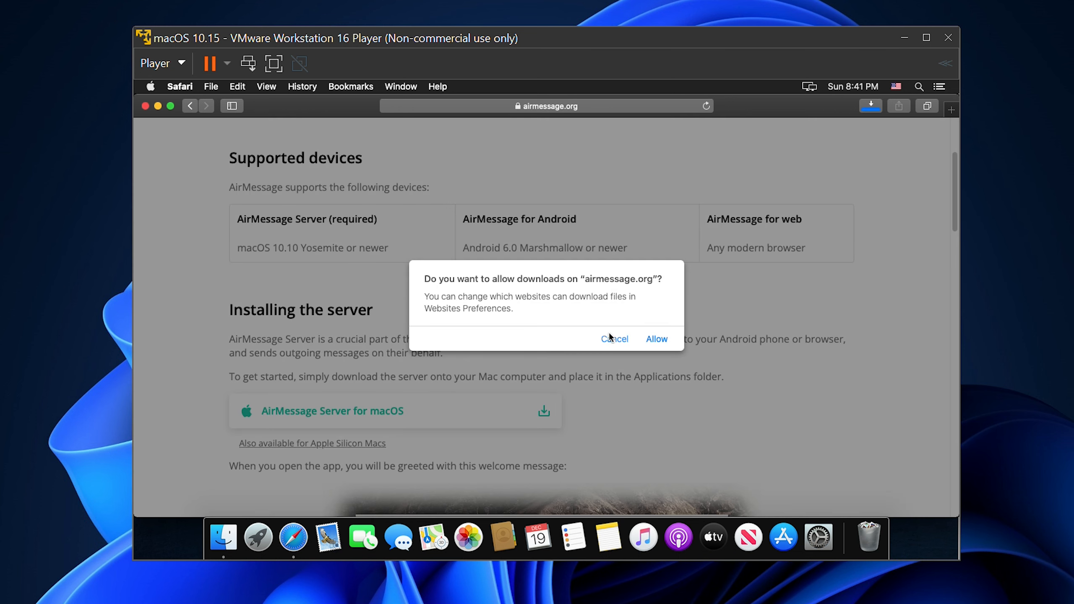
click(657, 339)
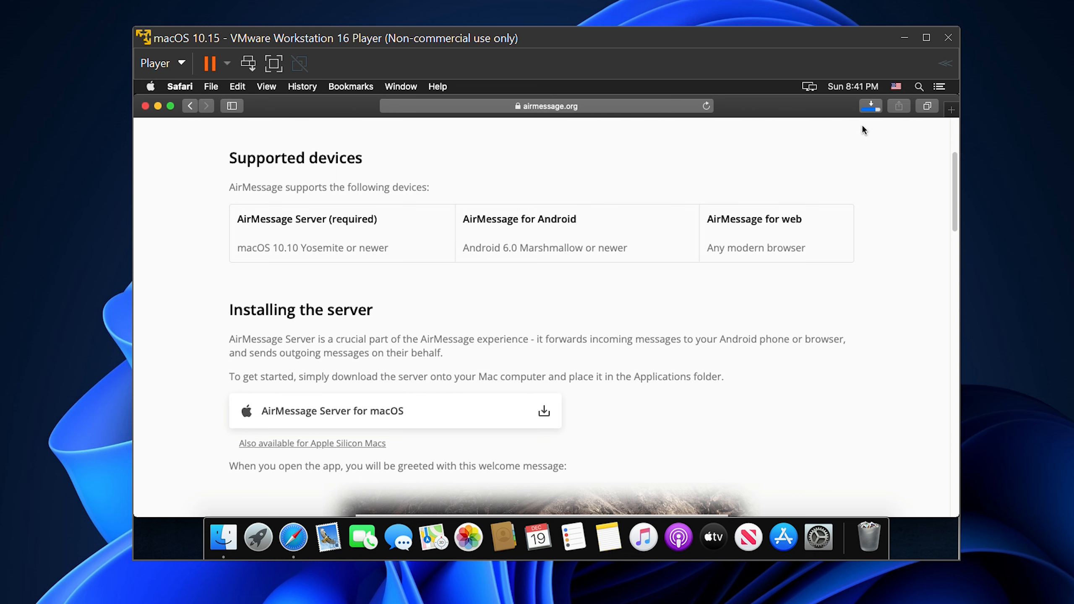
Quit Safari, open AirMessage from the Downloads folder and approve opening the downloaded app
right_click(298, 539)
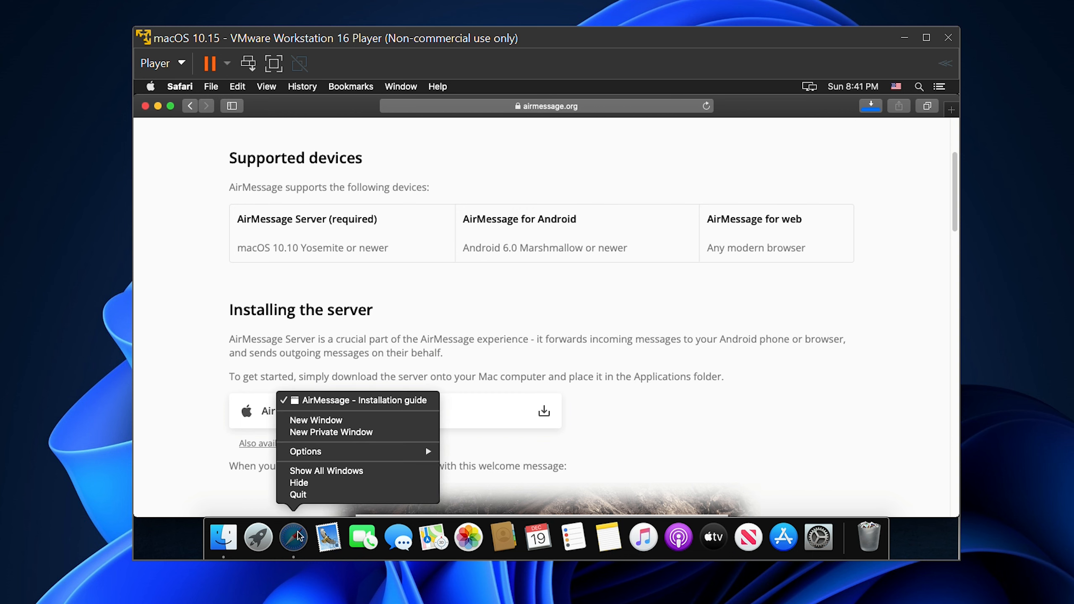
click(321, 495)
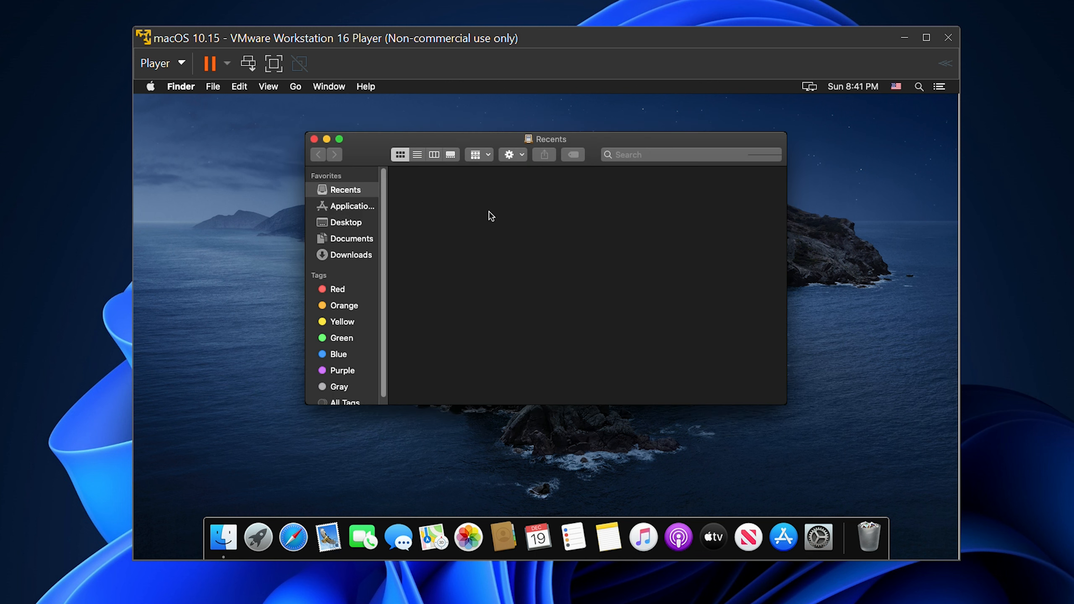
click(353, 256)
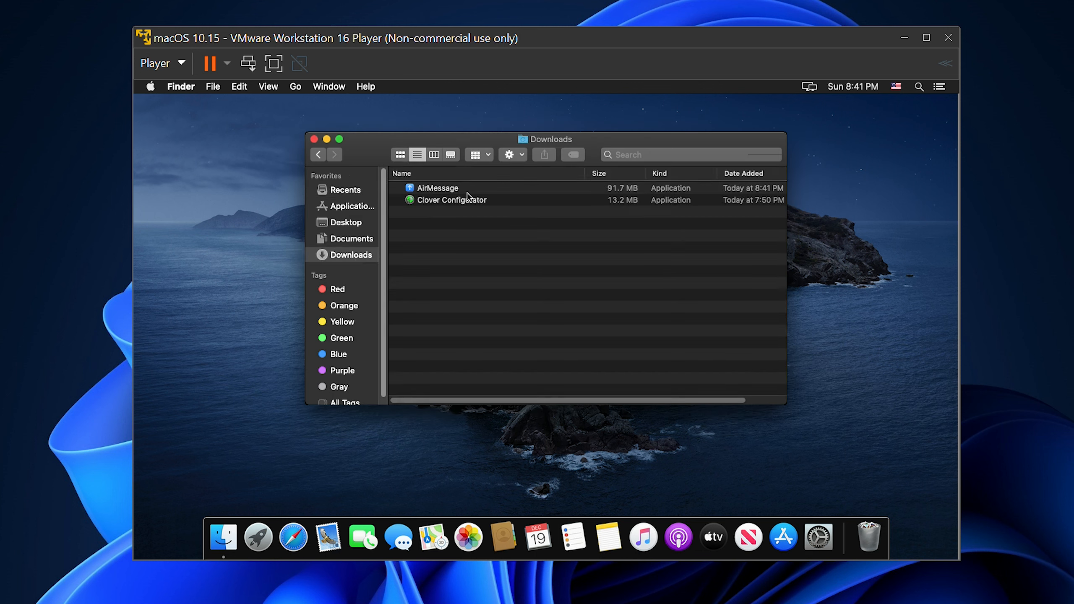
click(469, 189)
double_click(470, 190)
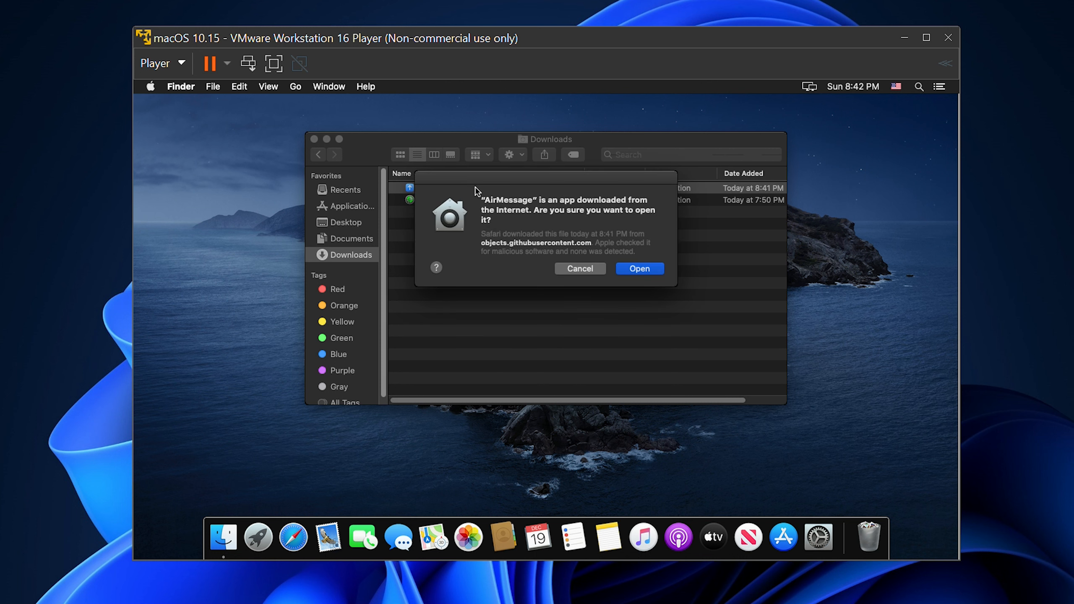
click(651, 269)
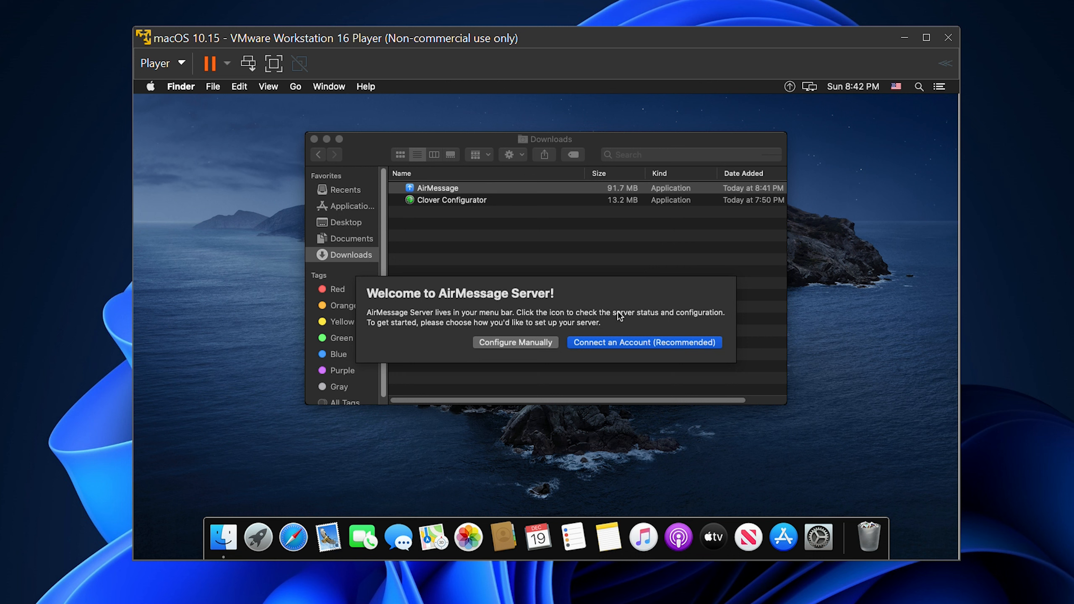
Connect AirMessage Server to a Google account, allow it to control Messages, and close the Downloads window
click(605, 342)
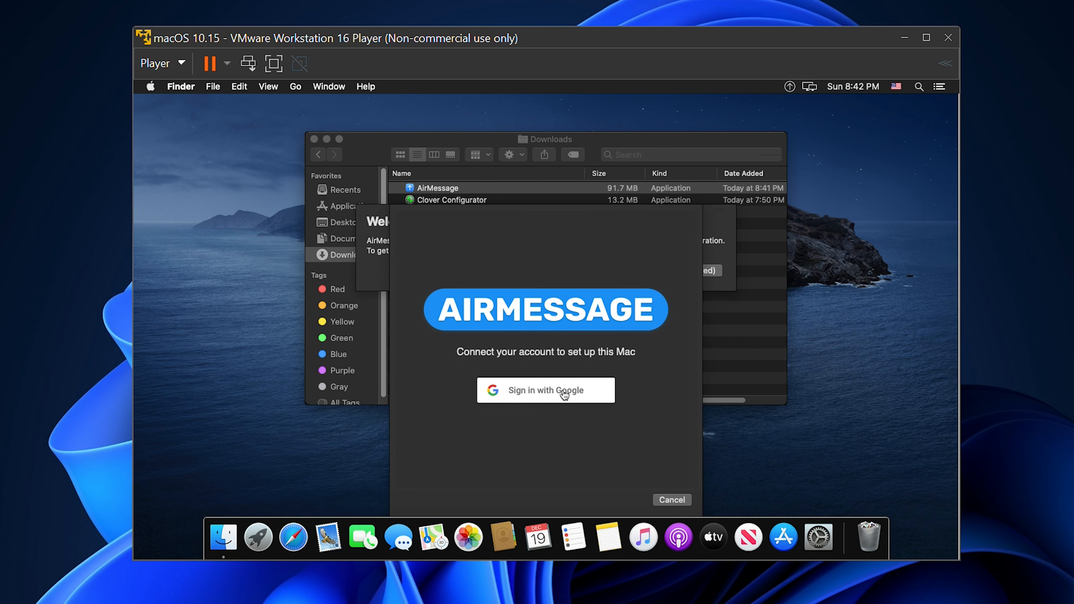
click(565, 393)
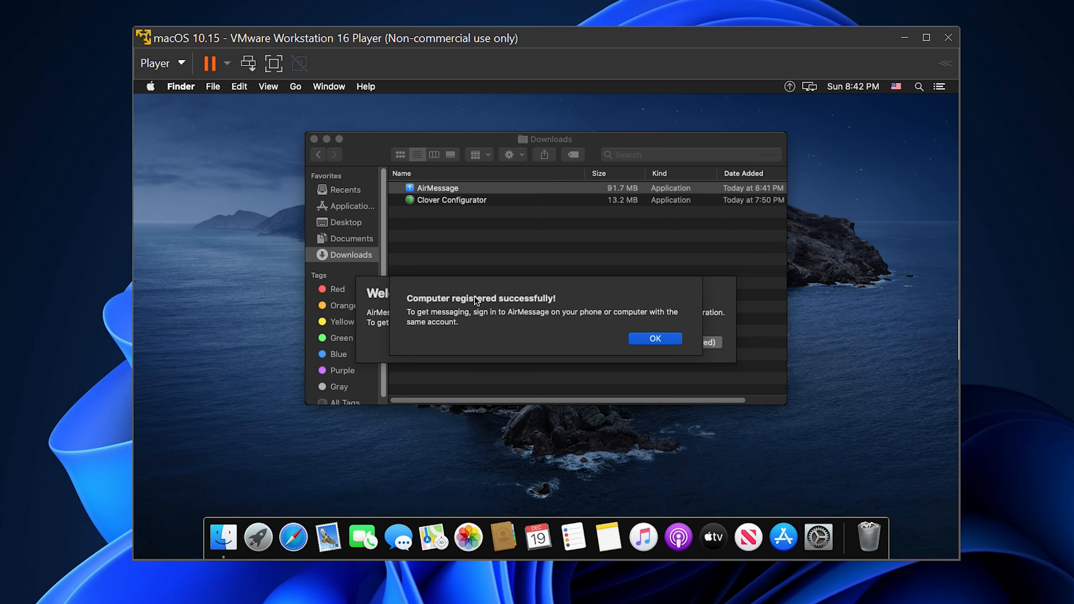
click(655, 338)
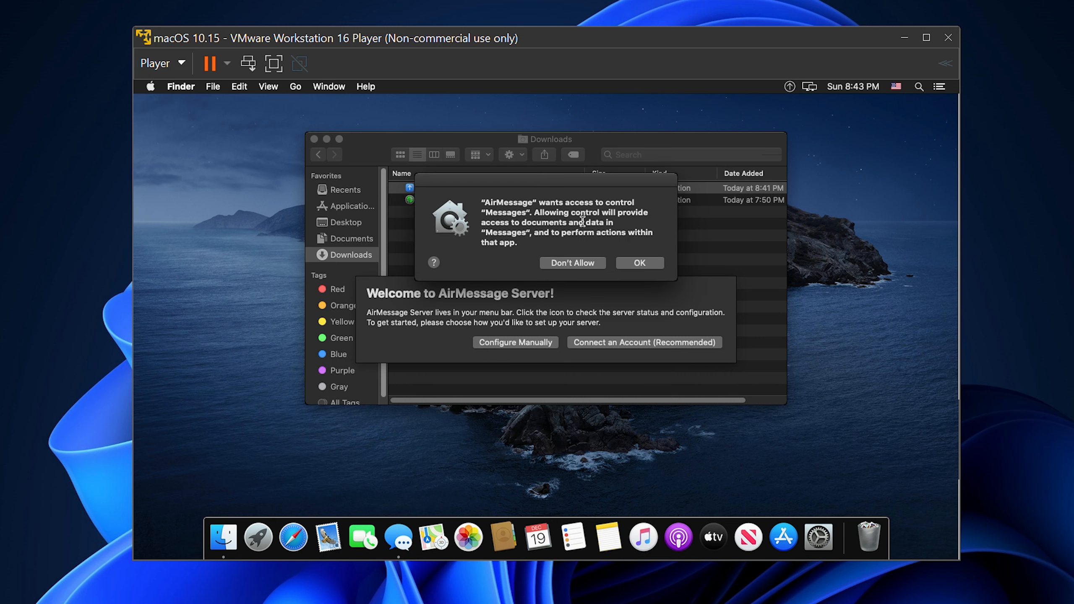
click(638, 269)
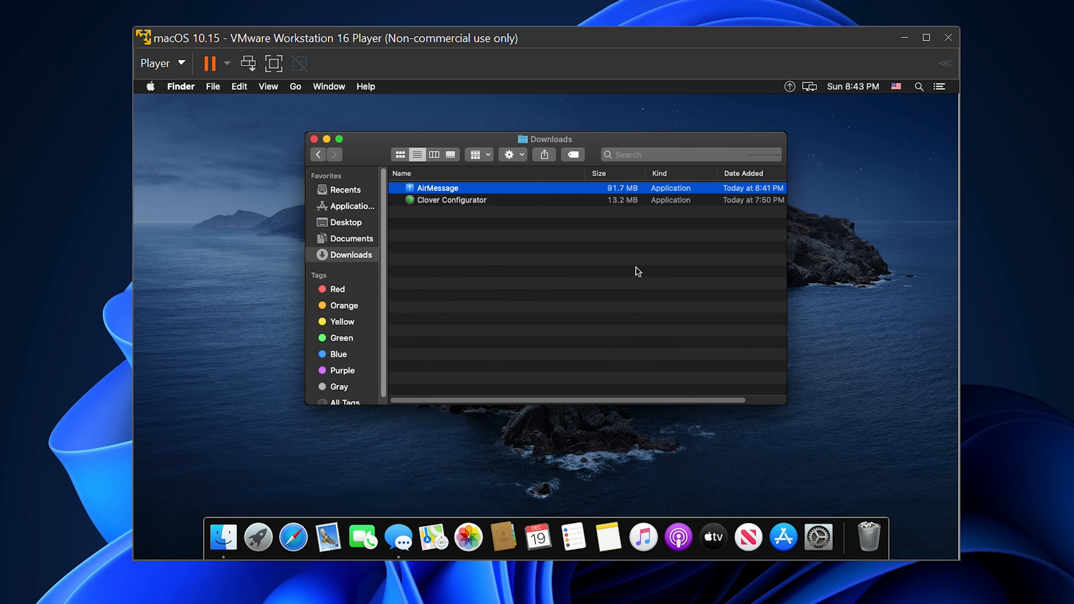
click(314, 139)
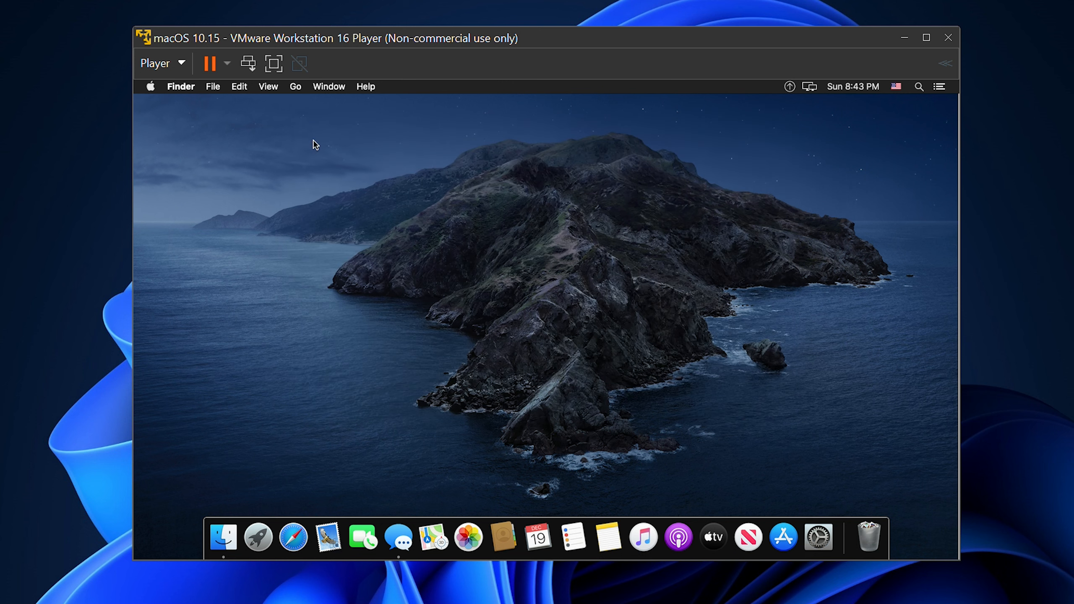
Go from AirMessage's permission warning to the Full Disk Access privacy settings and unlock them with the account password
click(789, 86)
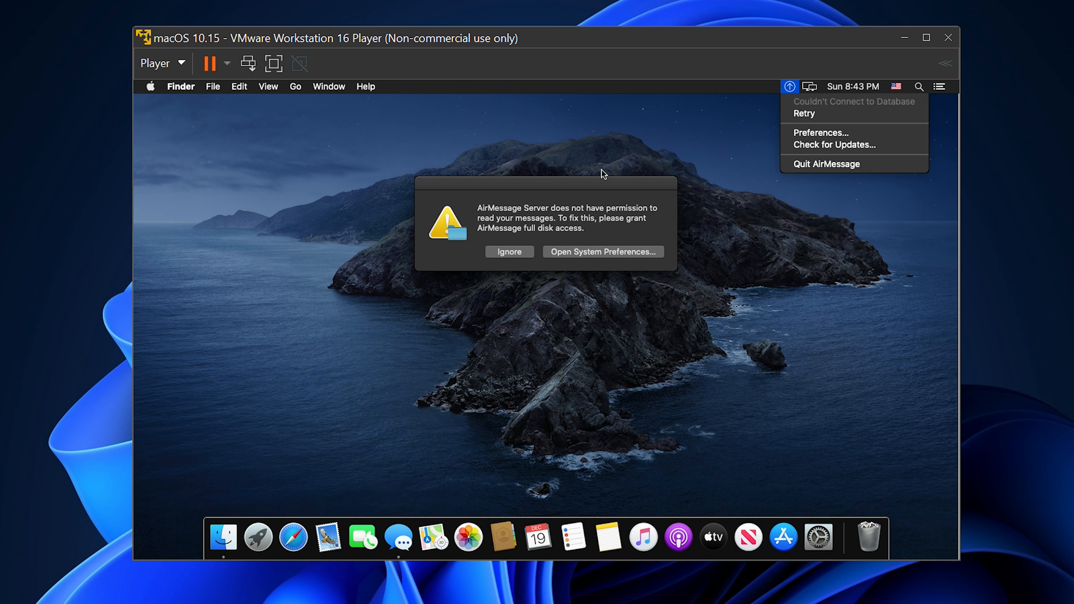
click(595, 252)
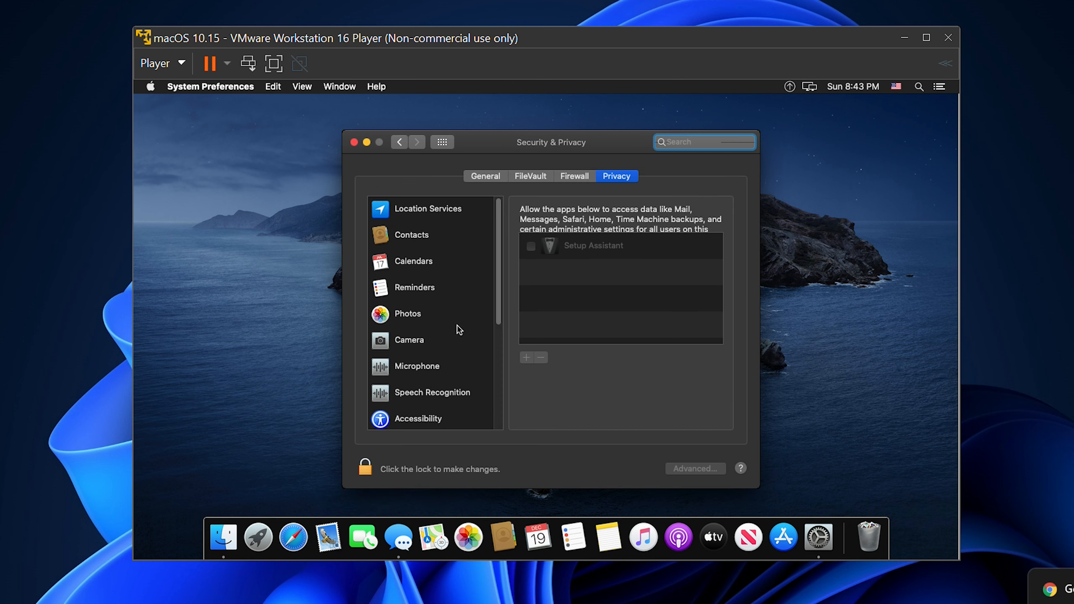
scroll(460, 331, down, 5)
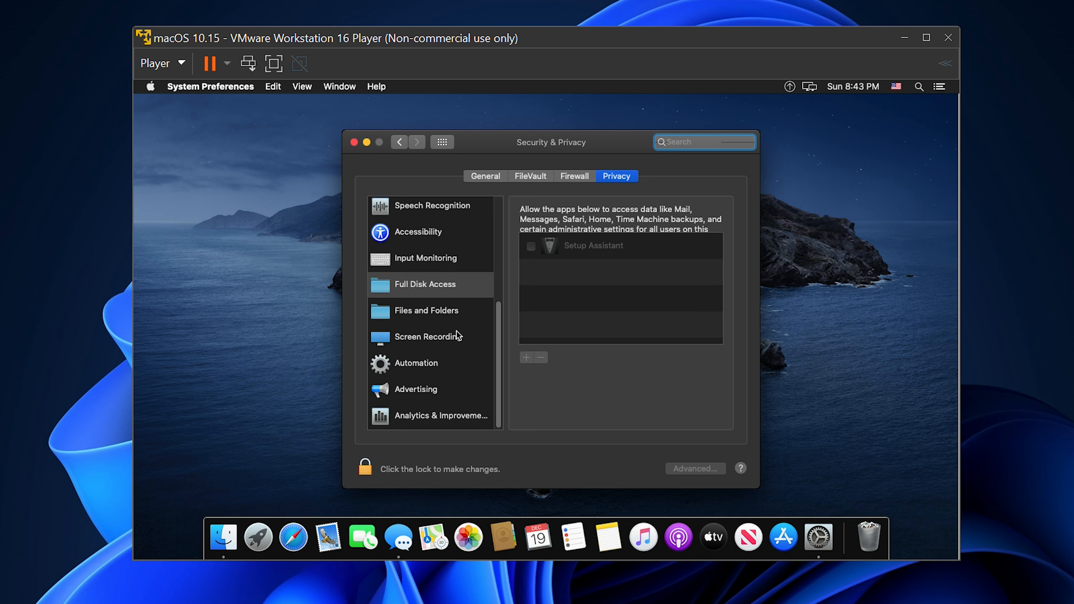
click(554, 238)
click(366, 469)
text(•••••••••••••)
key(Return)
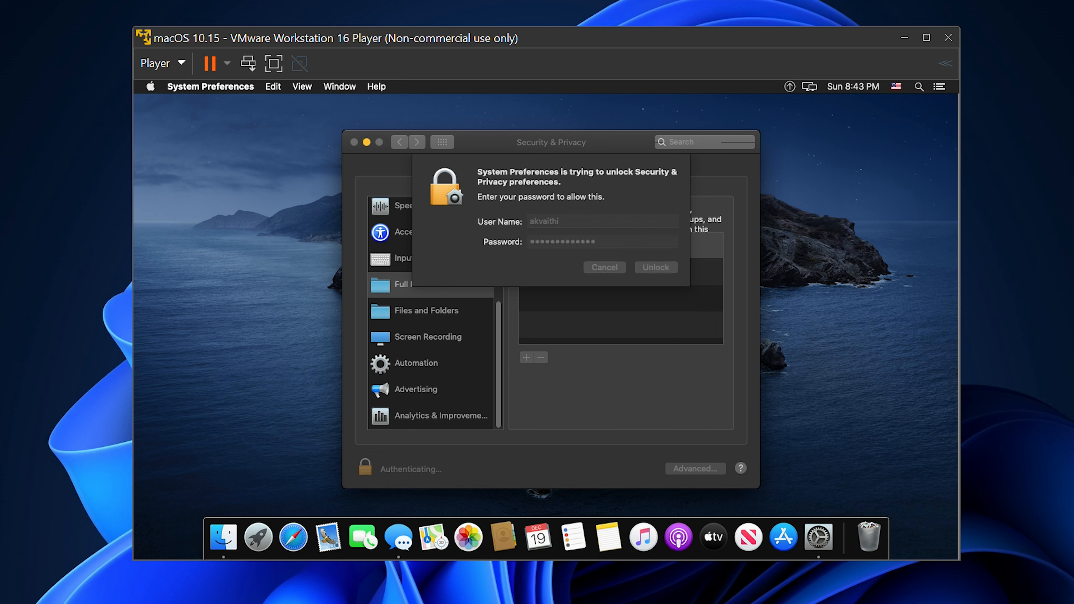
Grant AirMessage from Downloads full disk access, let it quit, relock the settings and close System Preferences
click(527, 358)
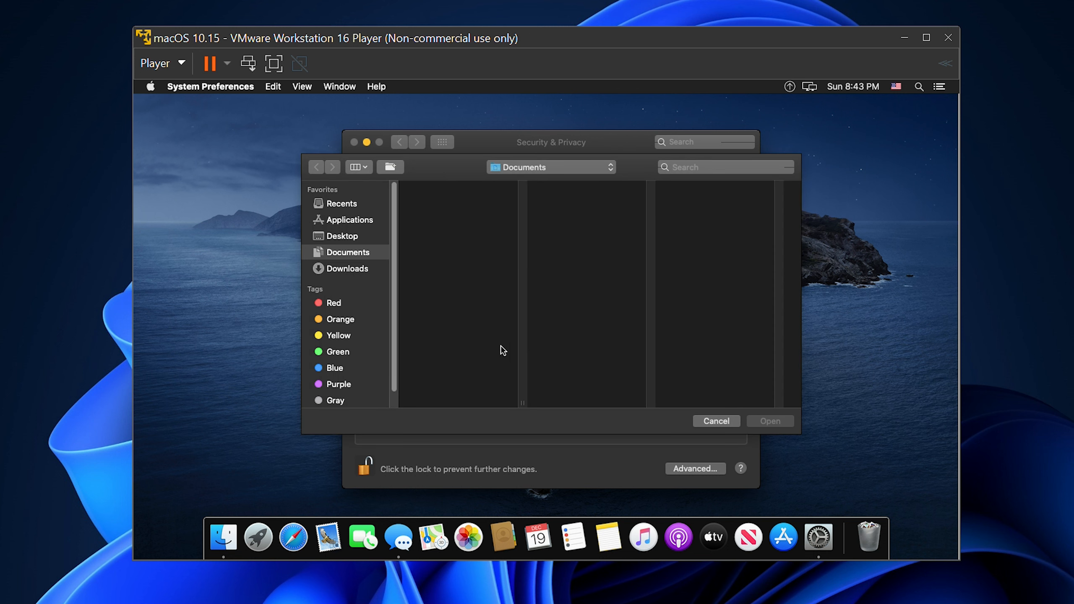
click(356, 271)
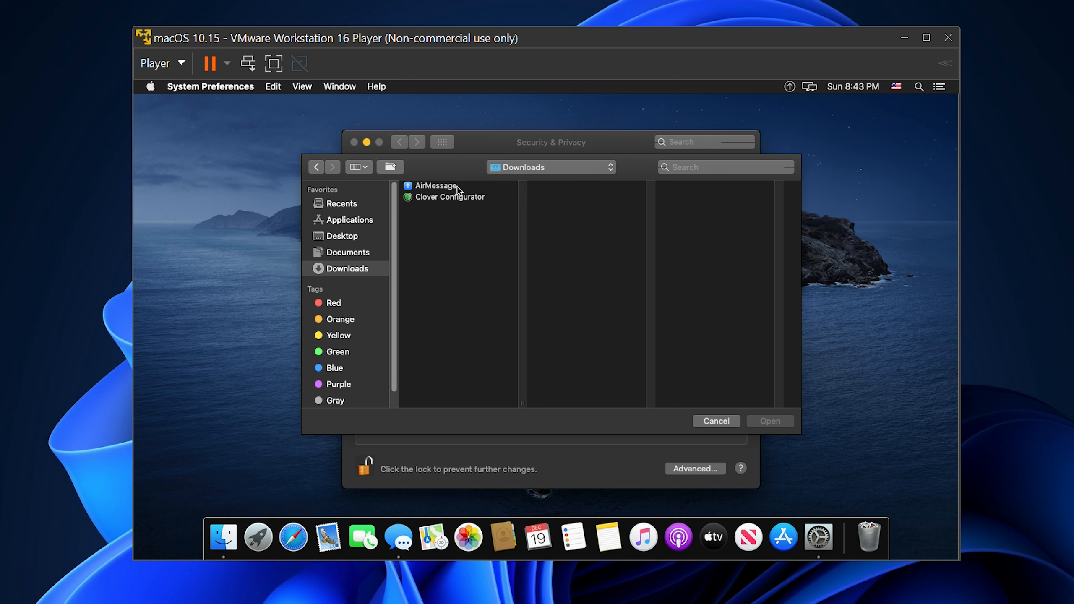
click(457, 187)
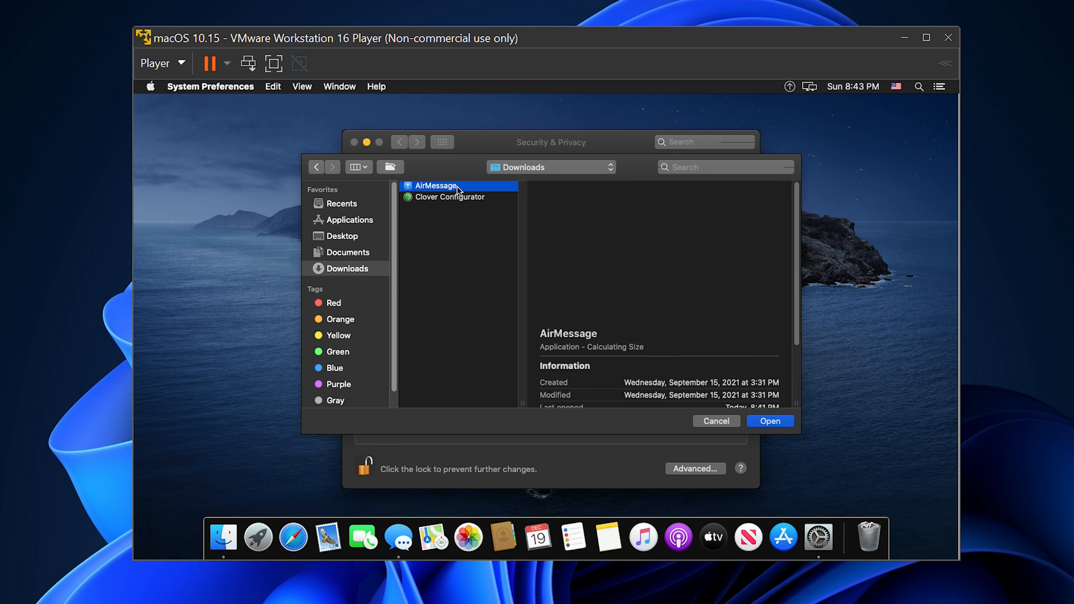
click(768, 421)
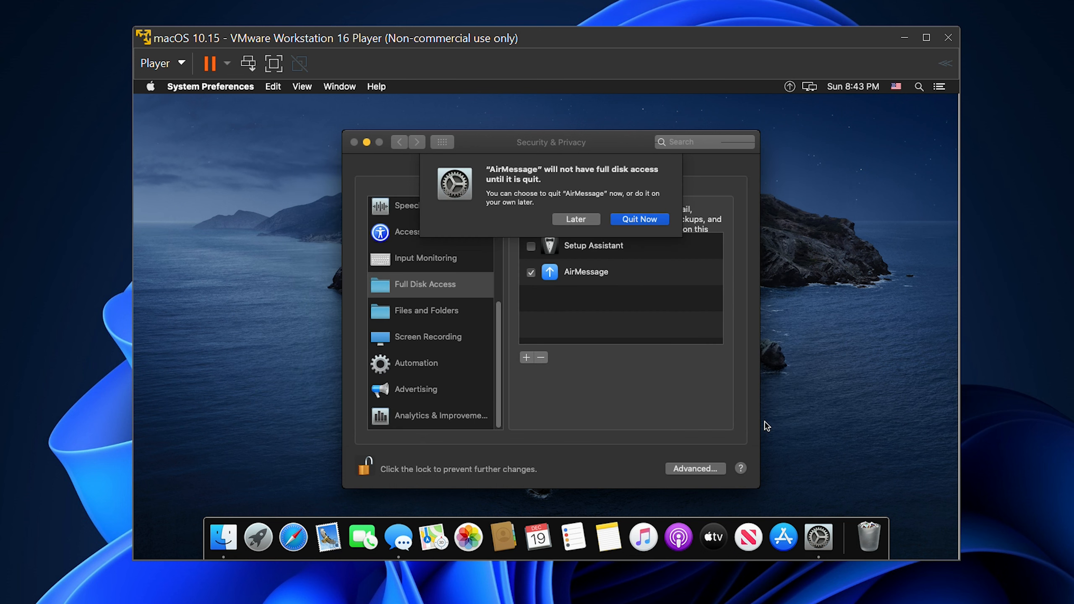
click(637, 219)
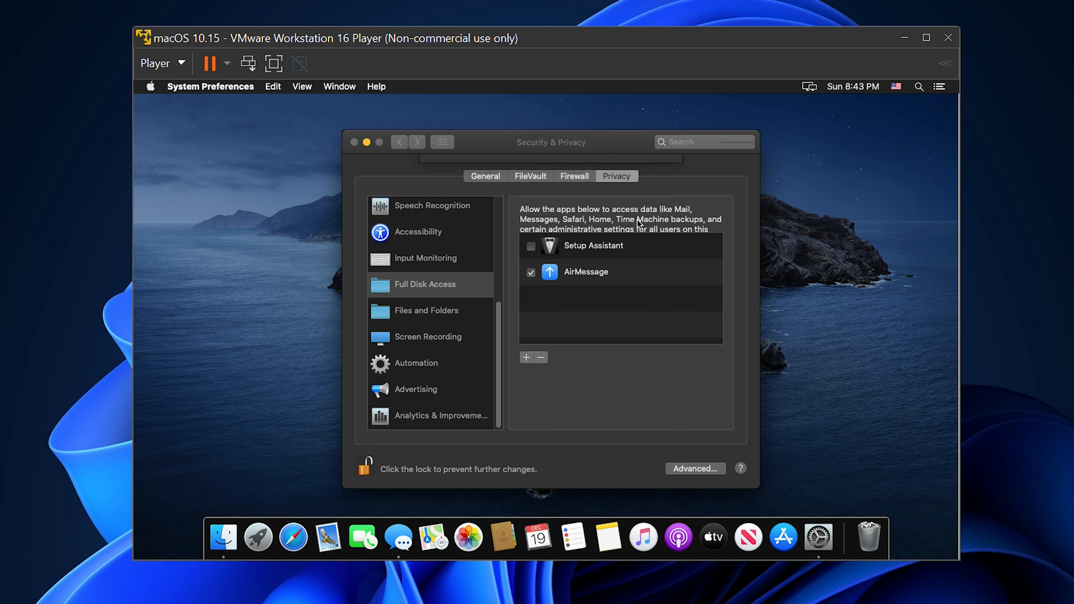
click(365, 469)
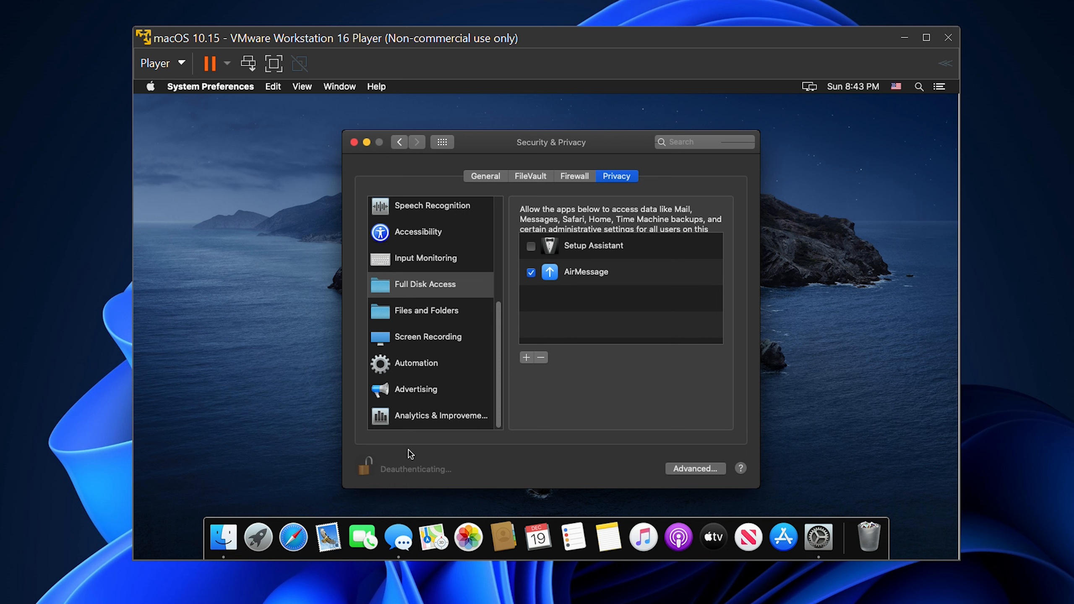
click(354, 142)
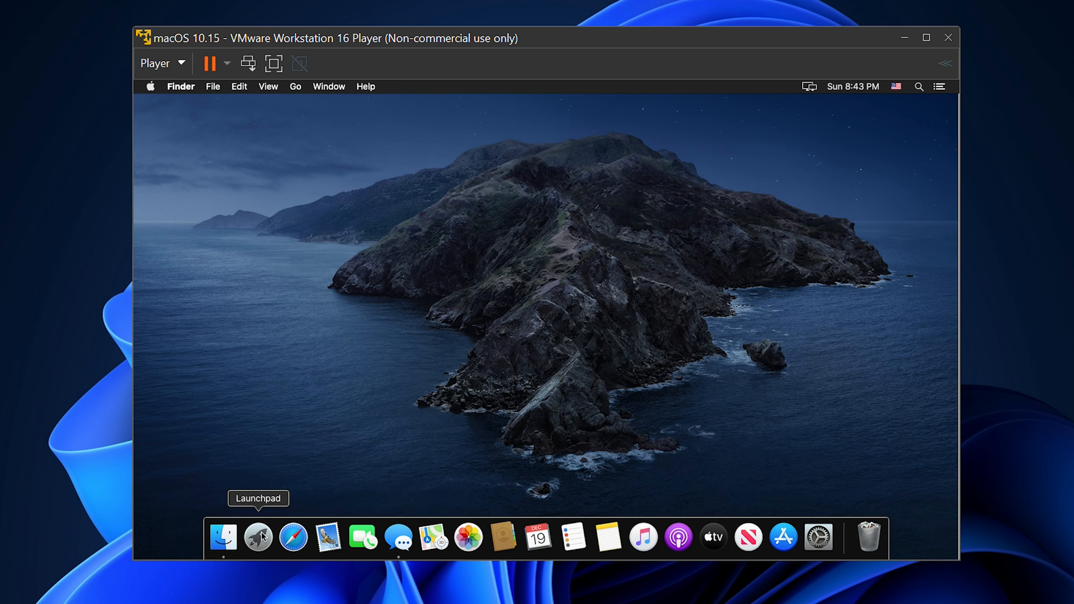
Relaunch AirMessage from the Downloads folder, check its server status and close the Finder window
click(233, 540)
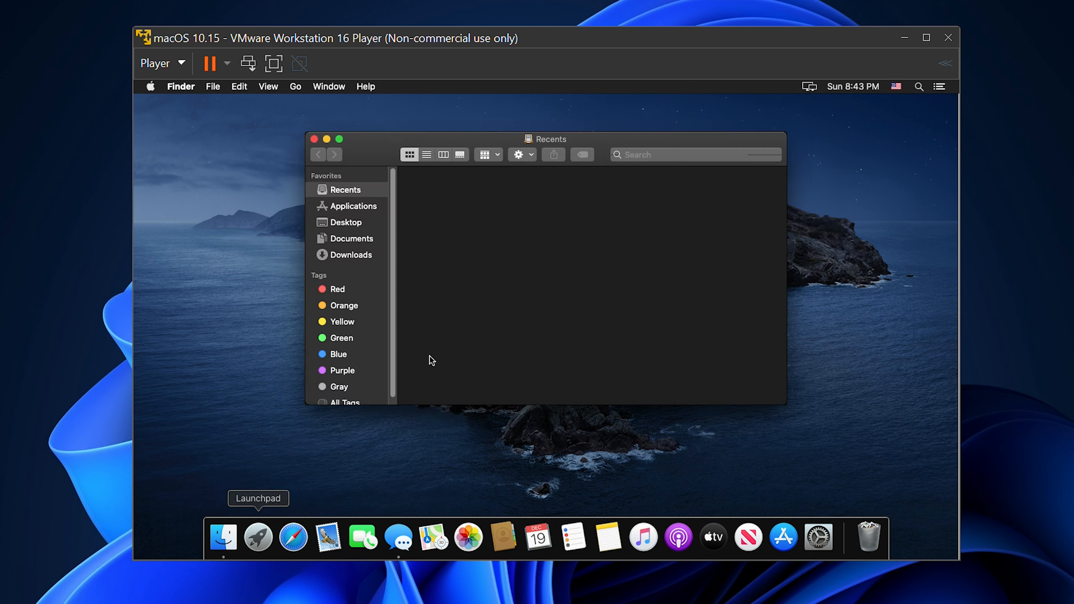
click(340, 255)
click(481, 190)
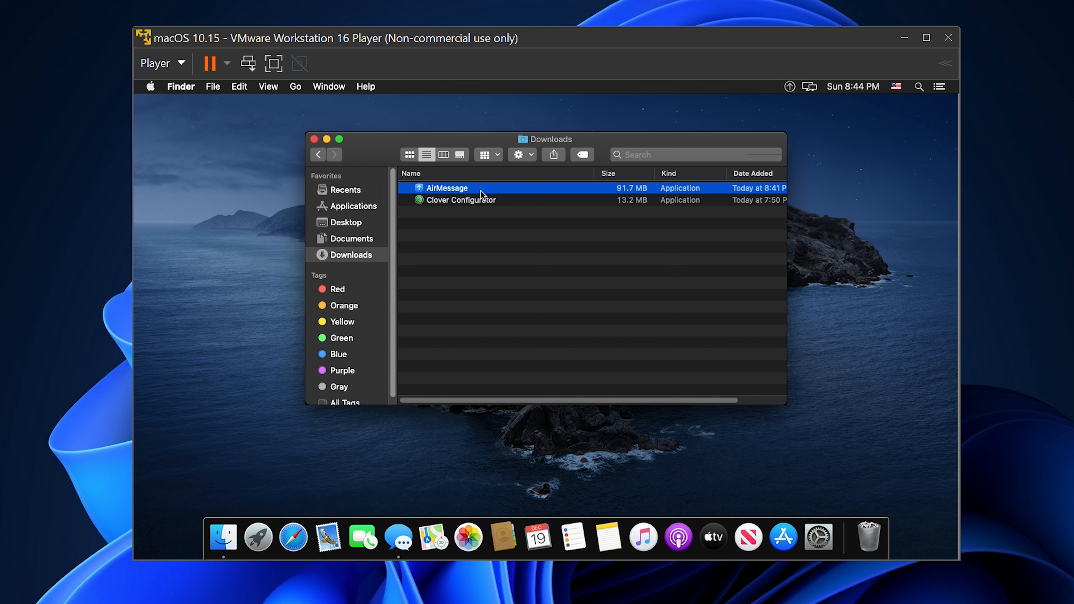
click(790, 87)
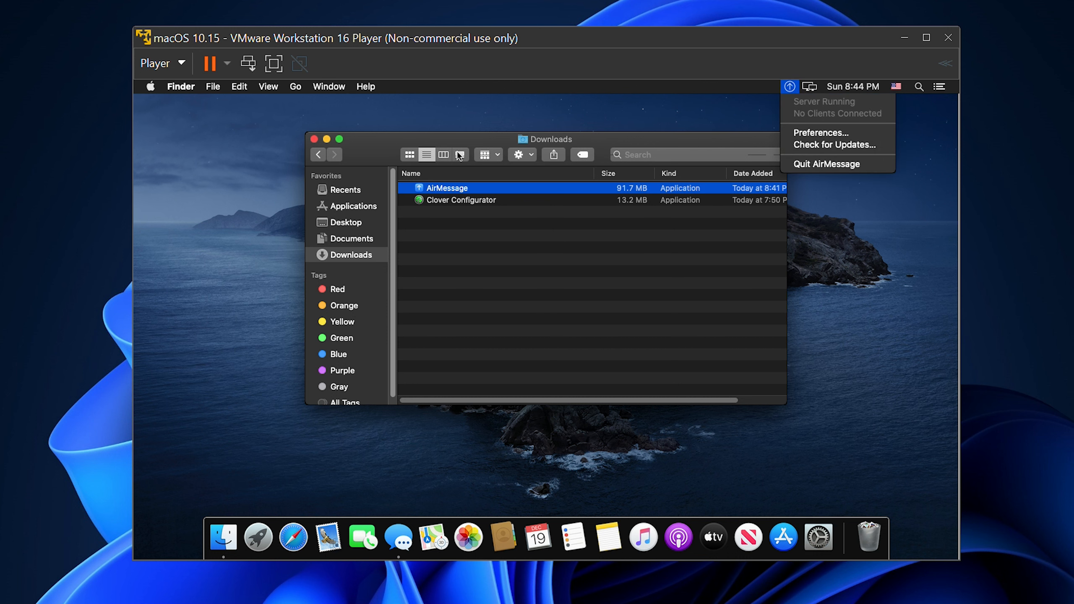
click(313, 139)
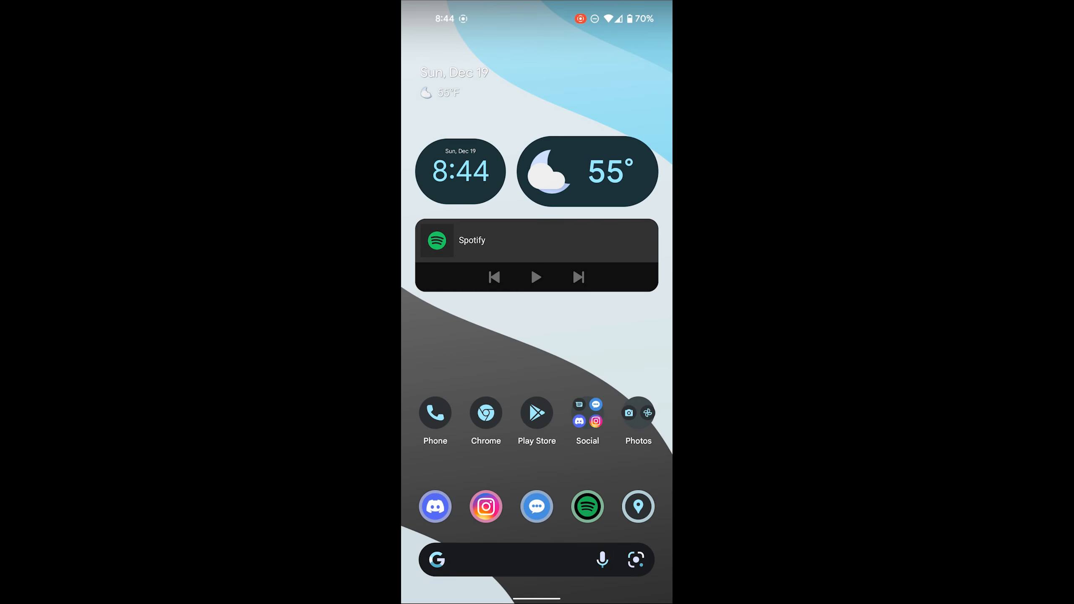
On the Android phone, find AirMessage in the Play Store, install it and open it
click(537, 413)
click(537, 55)
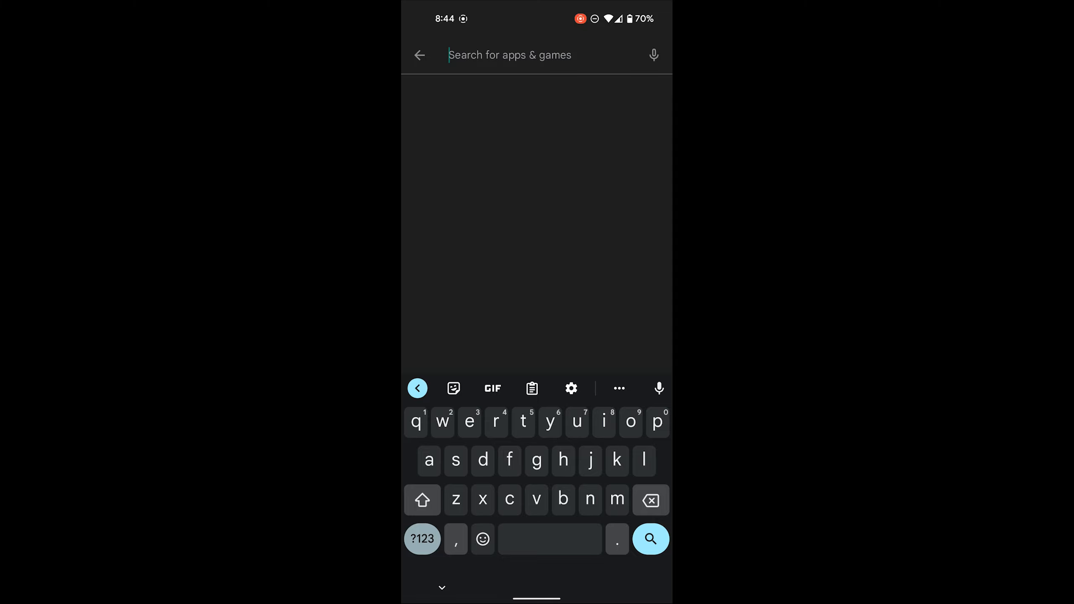
text(airmessage)
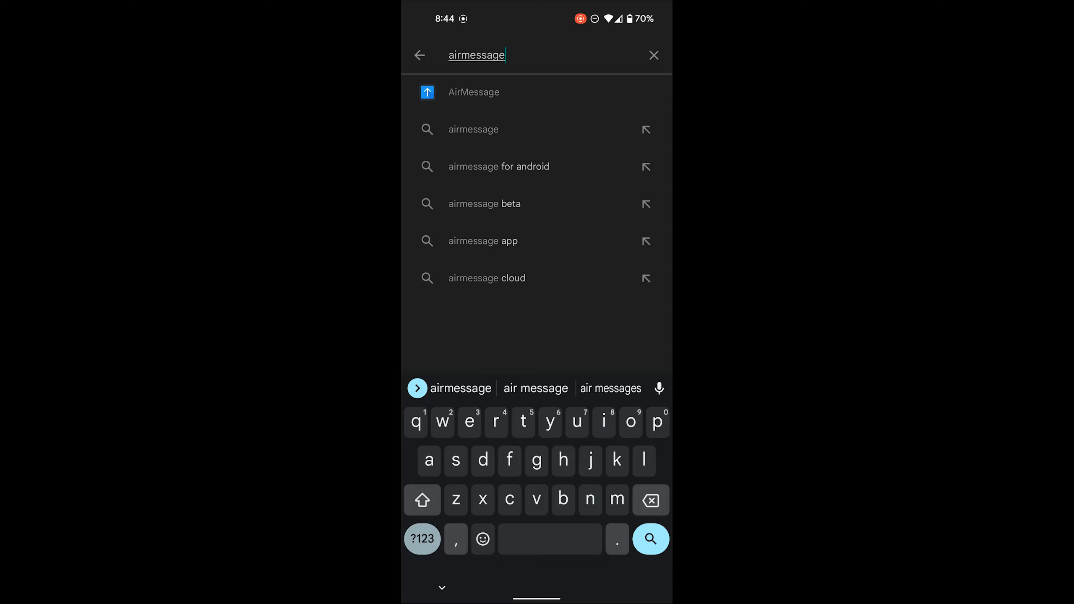
click(474, 92)
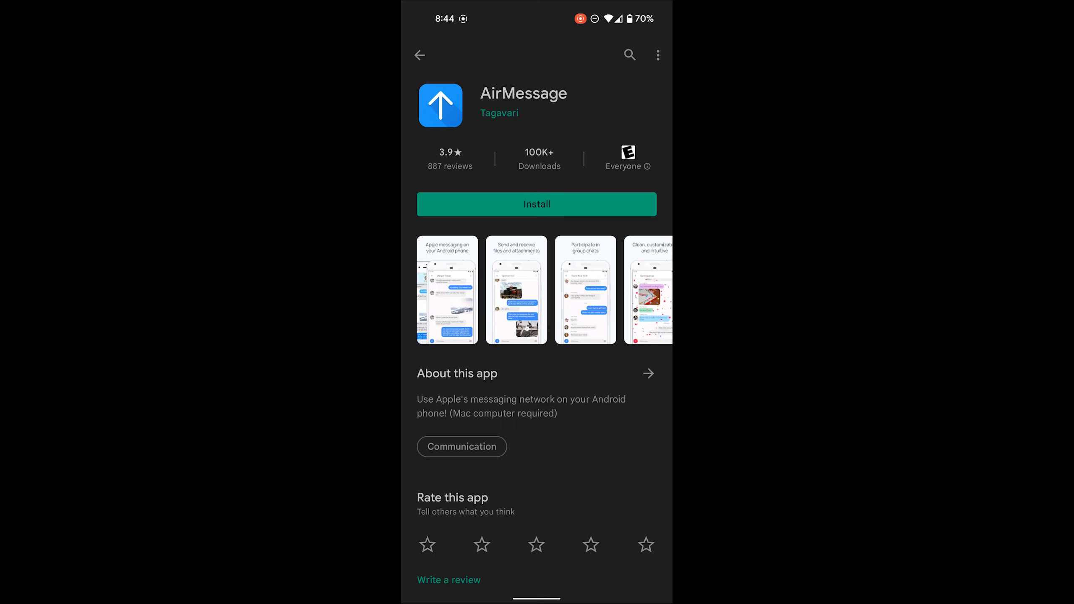
click(577, 196)
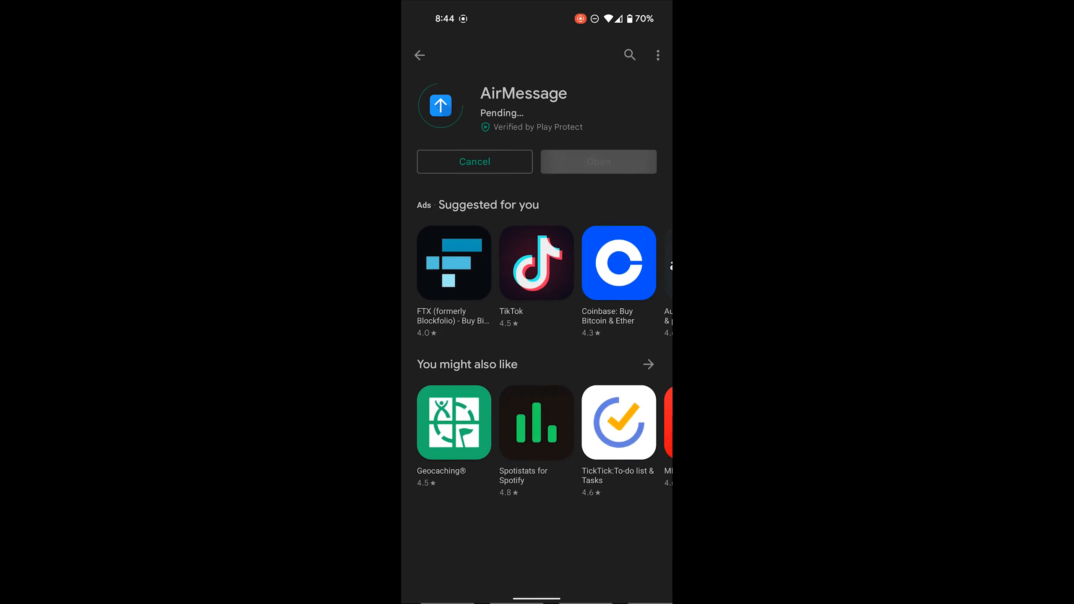
click(617, 154)
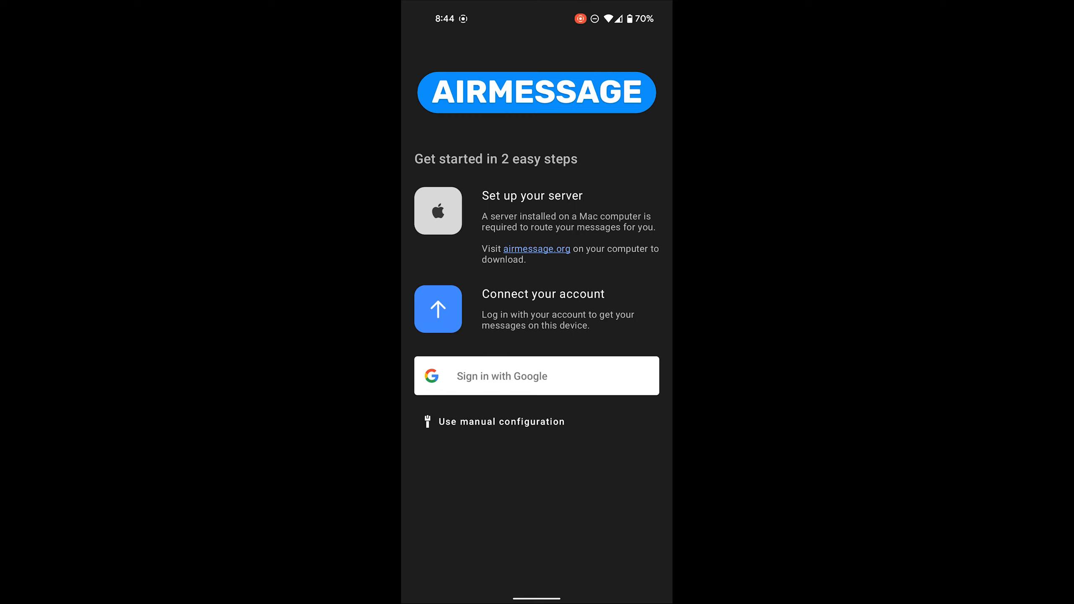
Sign in to AirMessage with Google, download the message history and allow access to contacts
click(539, 373)
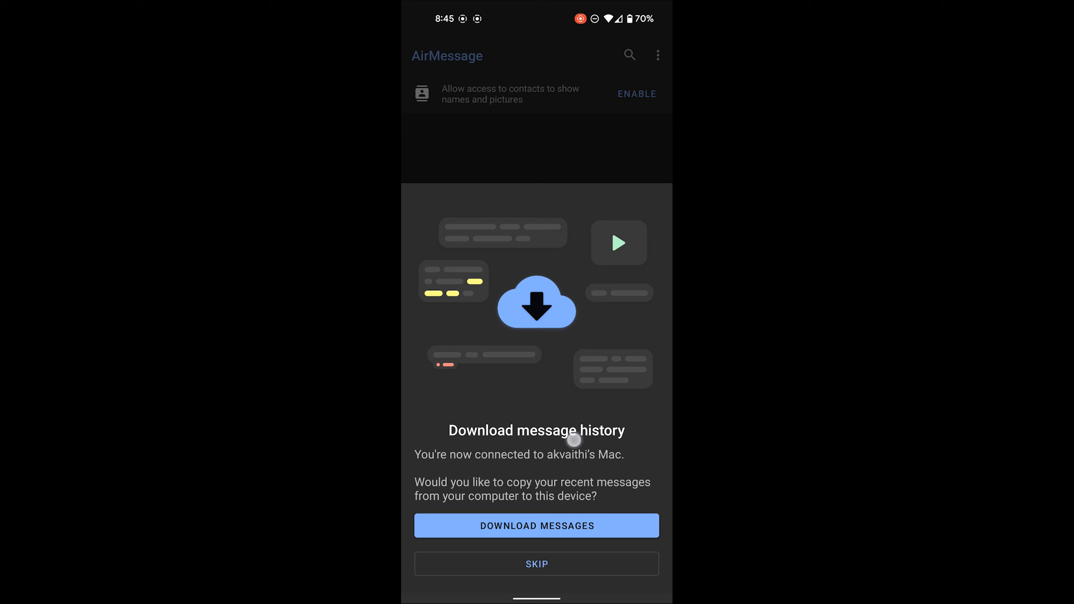
click(536, 525)
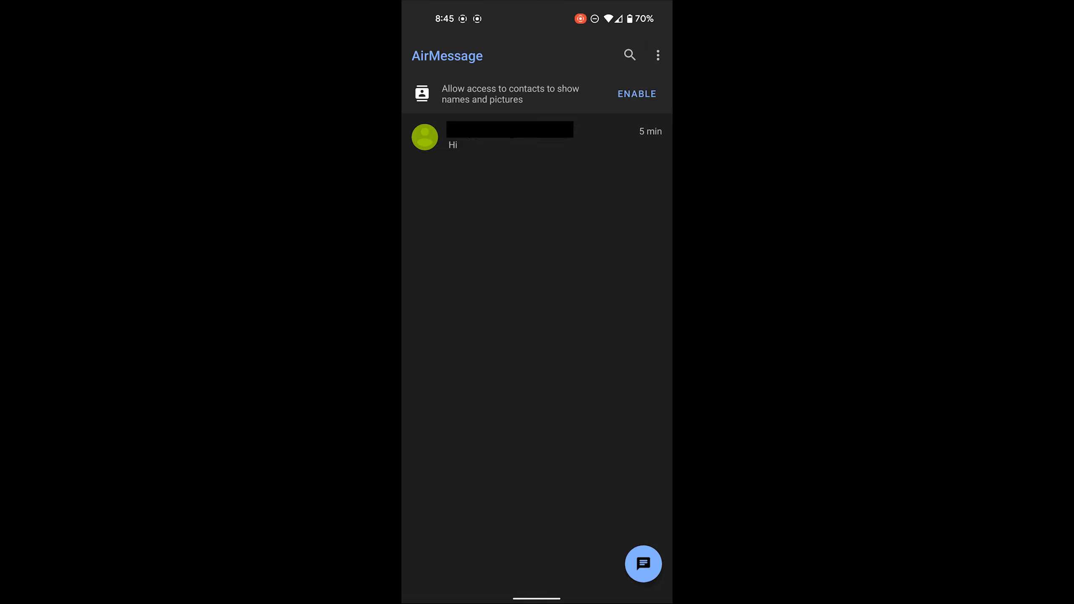
click(637, 94)
click(572, 335)
Open the existing conversation in AirMessage and send the iMessage "Hi"
click(637, 97)
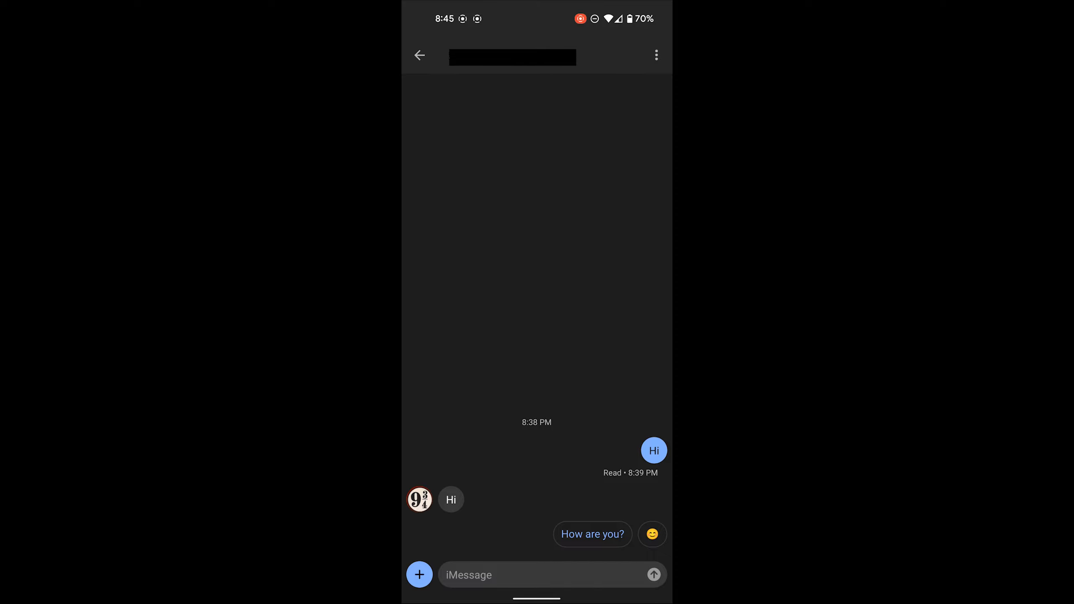
click(511, 575)
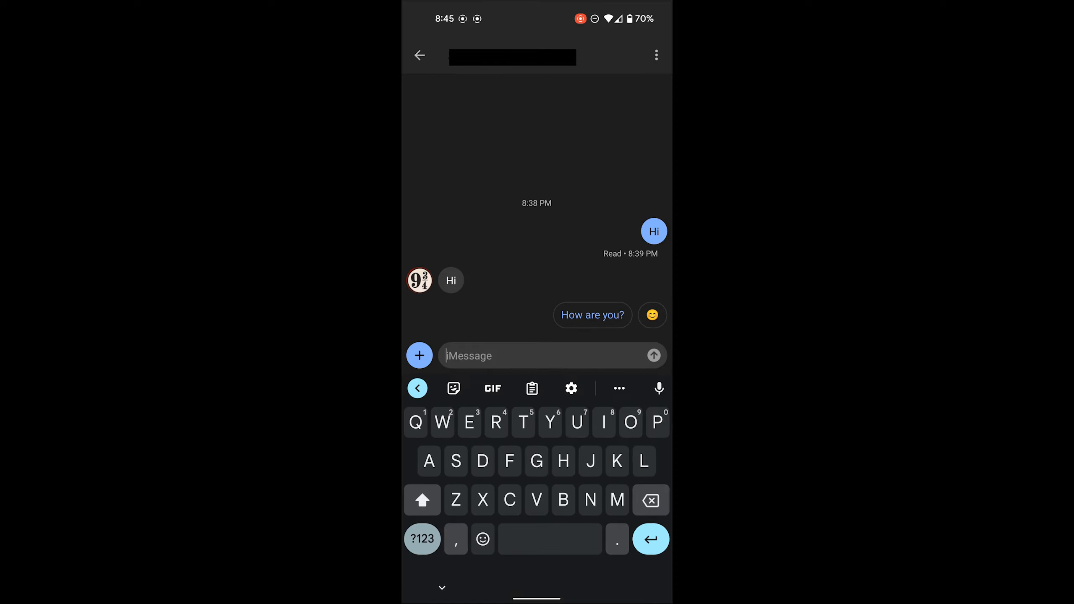
text(Hi)
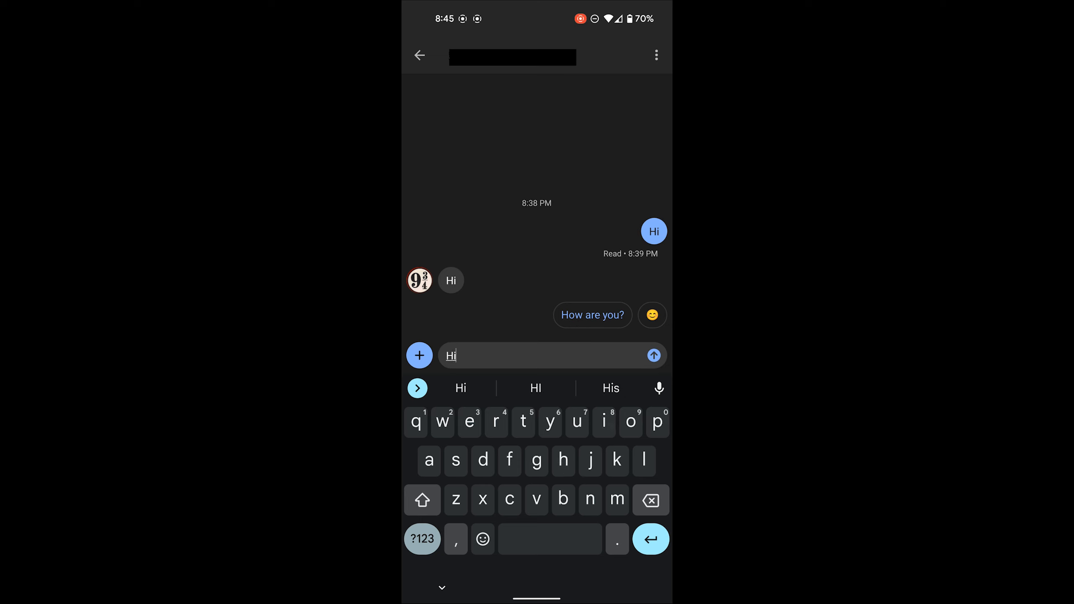
click(654, 355)
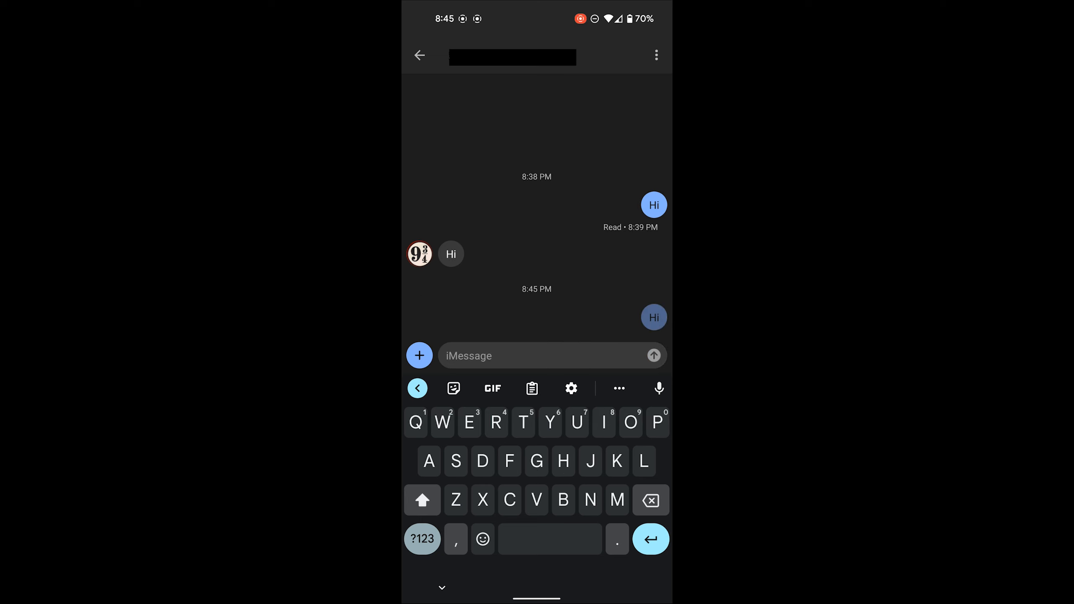